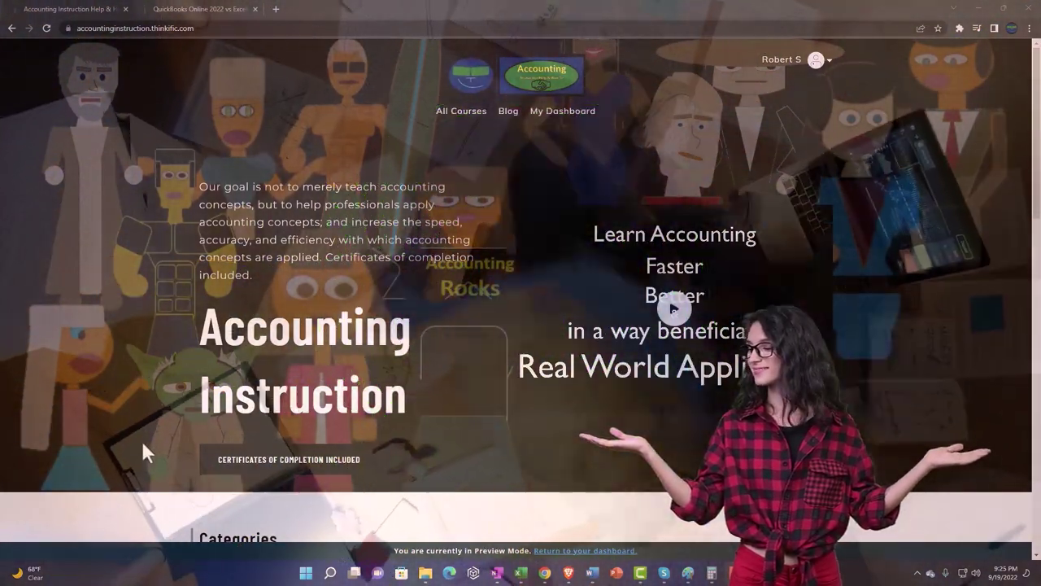
Browse the course categories on the Accounting Instruction site and the lesson list of the QuickBooks Online 2022 course.
scroll(142, 442, down, 2)
scroll(143, 445, down, 5)
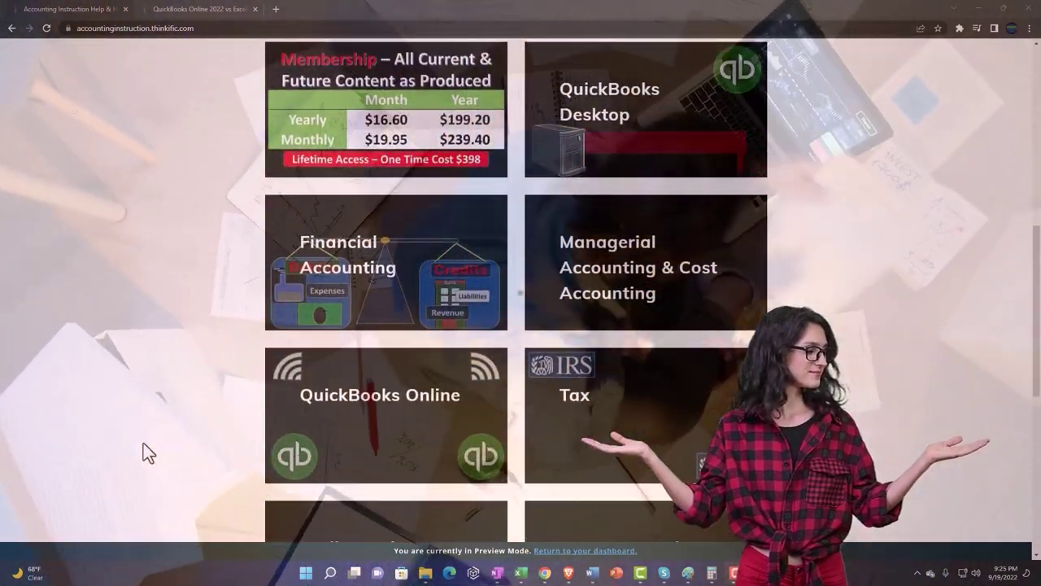
scroll(143, 443, down, 6)
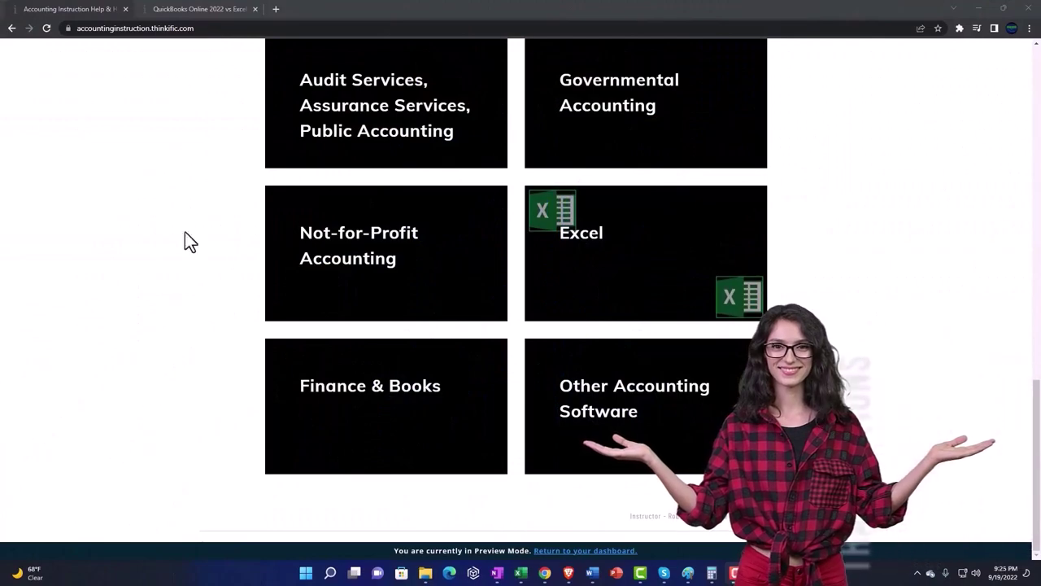
click(188, 14)
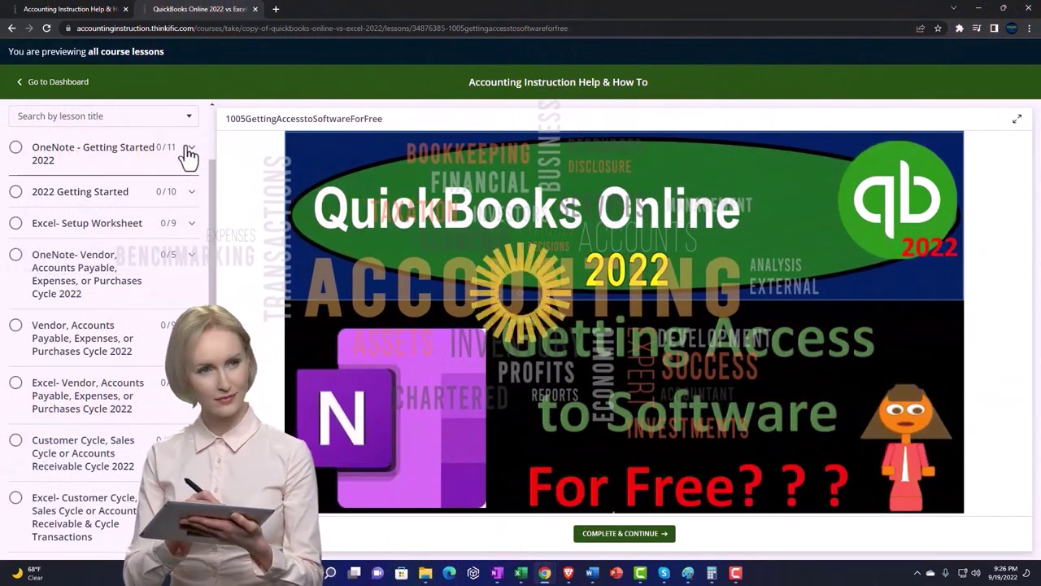
click(189, 153)
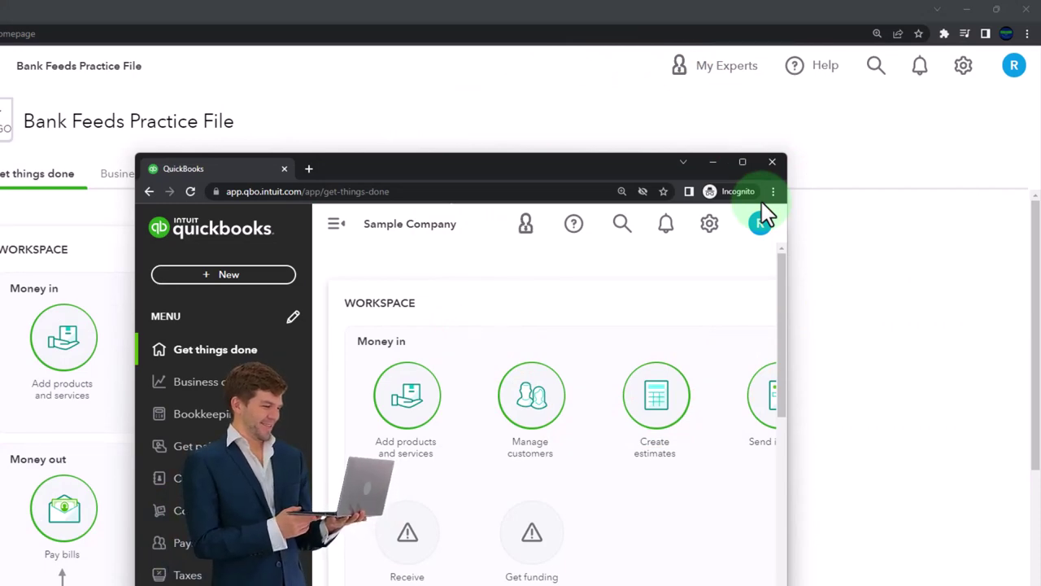
Examine the sample company window's browser options for opening a new incognito window.
click(772, 191)
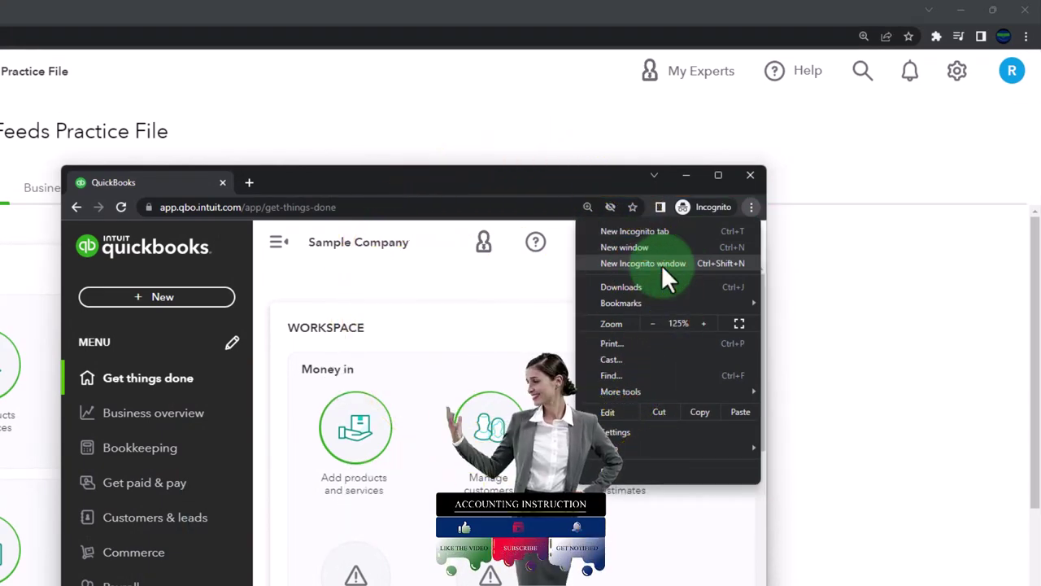
click(374, 272)
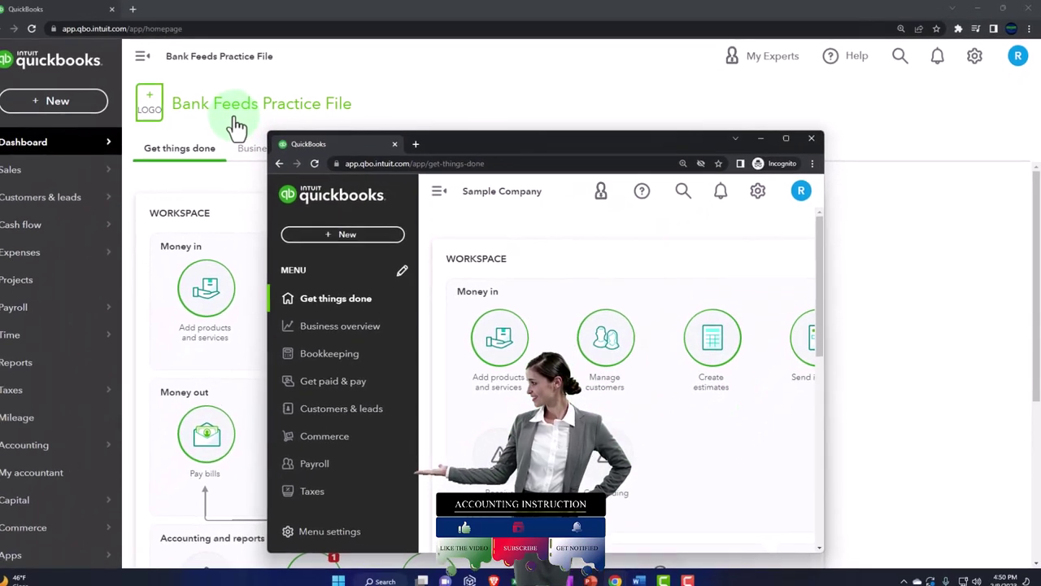
mouse_move(117, 220)
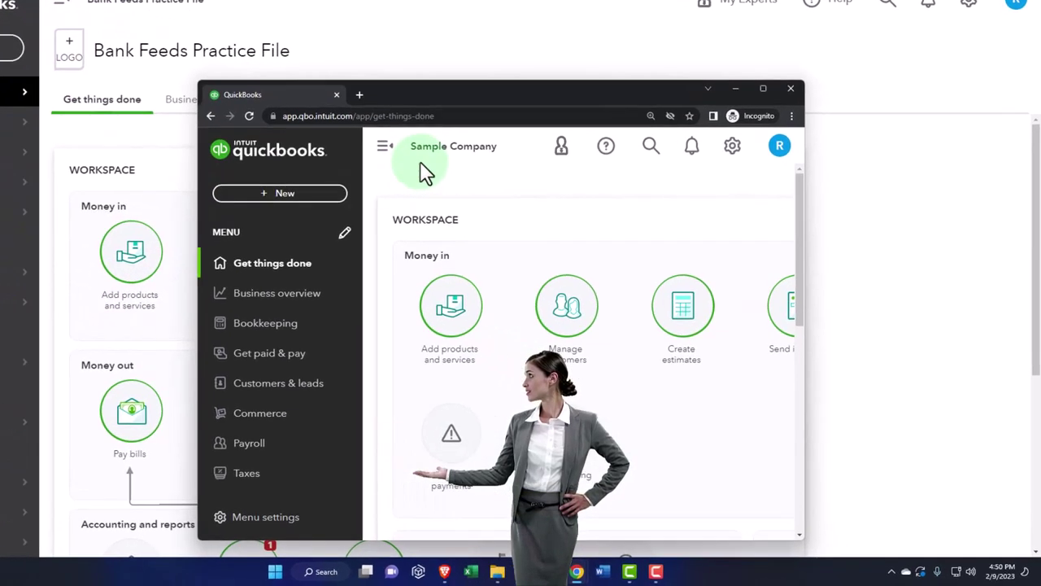
click(304, 302)
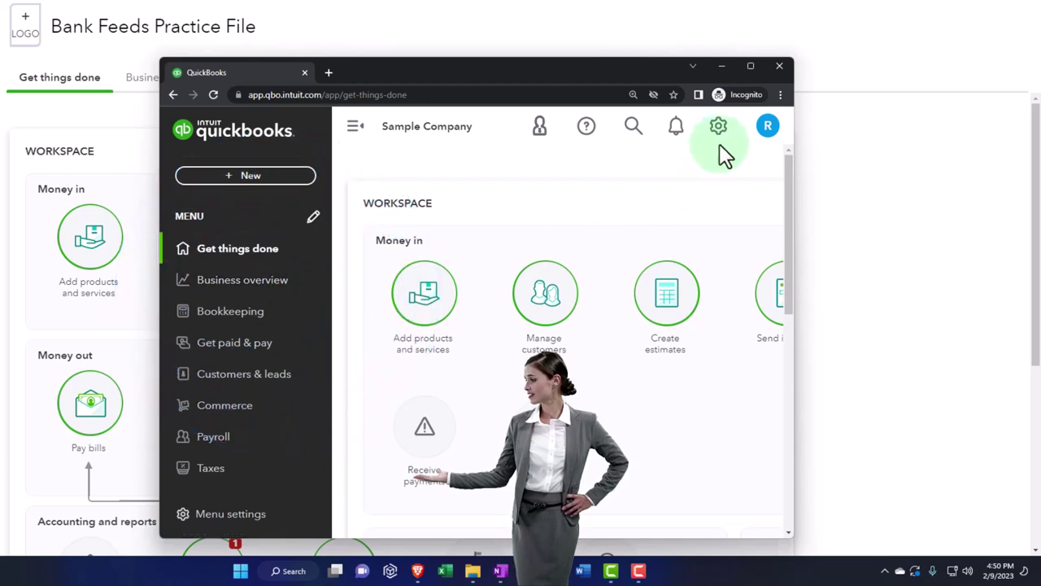
Check the sample company's settings for the option to switch to Accountant view, and move that window out of the way.
click(720, 130)
scroll(655, 382, down, 5)
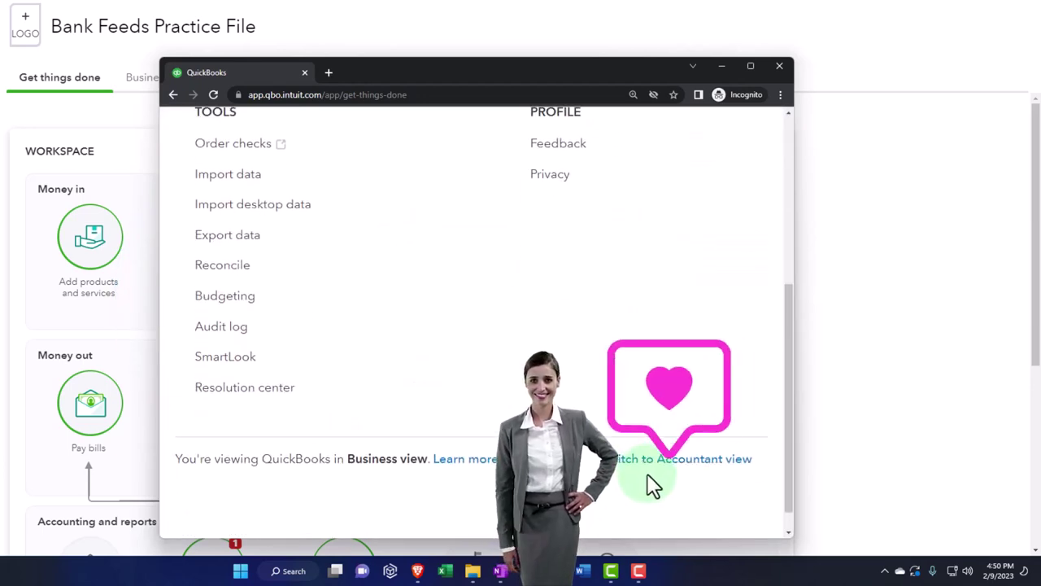
scroll(651, 480, up, 5)
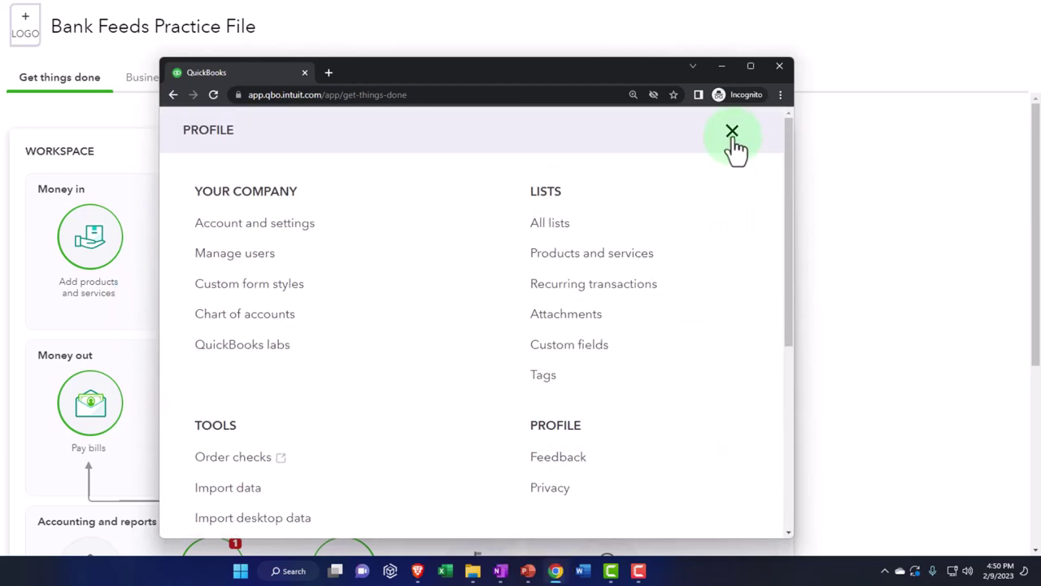
click(732, 131)
drag(554, 75, 1040, 114)
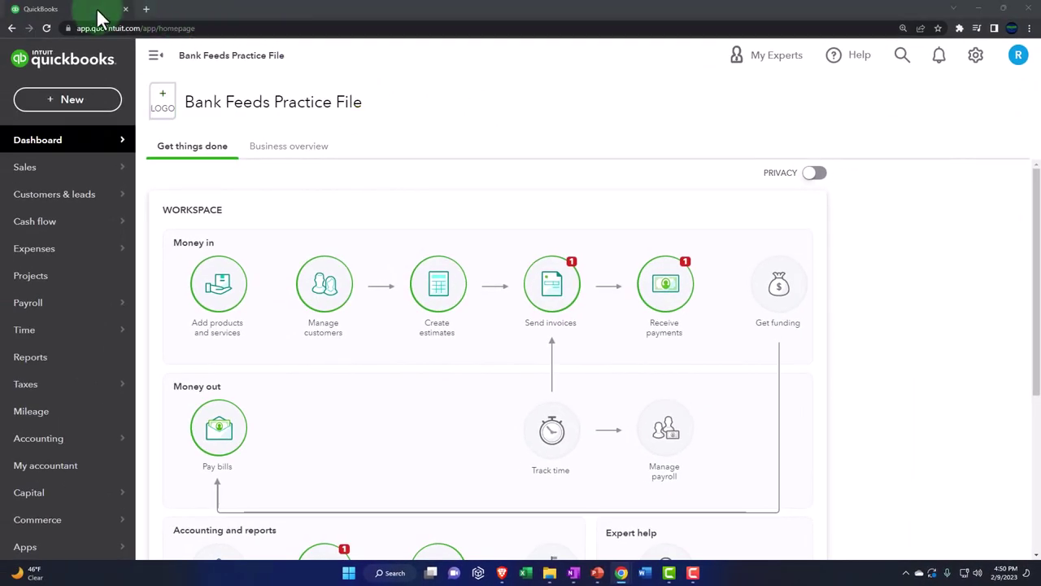
Duplicate the Bank Feeds Practice File tab twice so that three tabs are open.
right_click(84, 6)
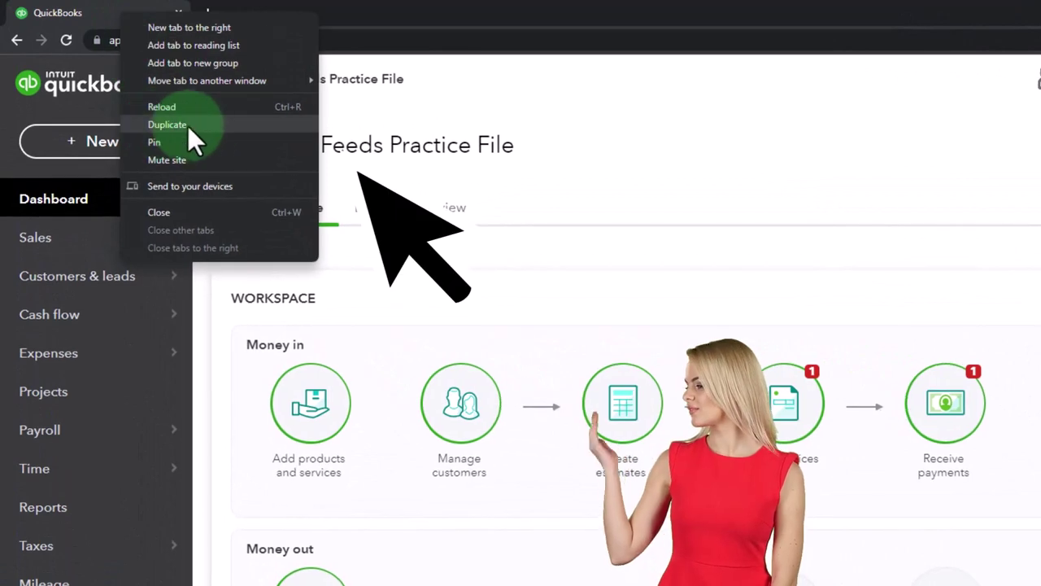
click(218, 126)
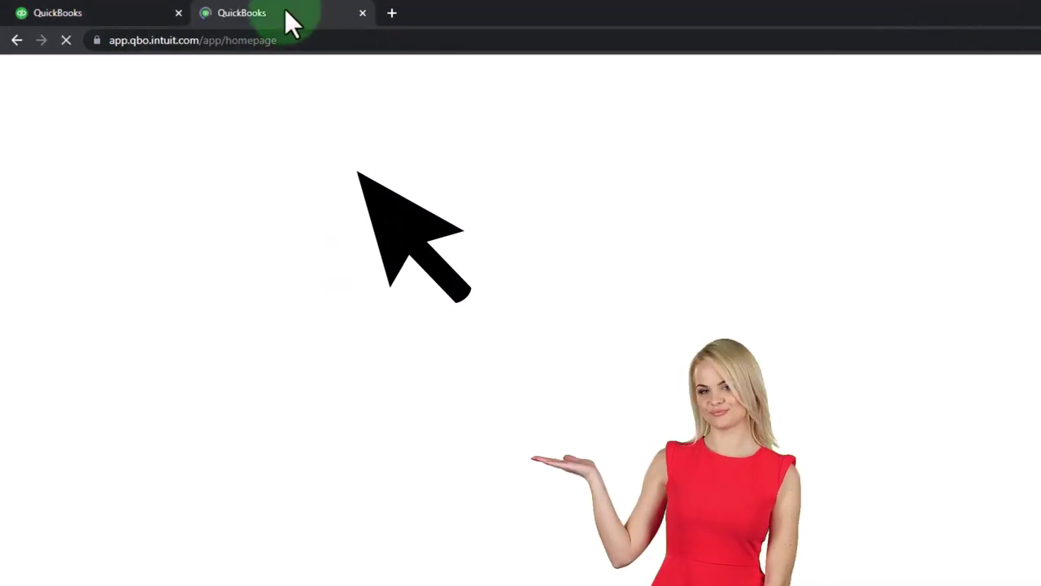
right_click(285, 9)
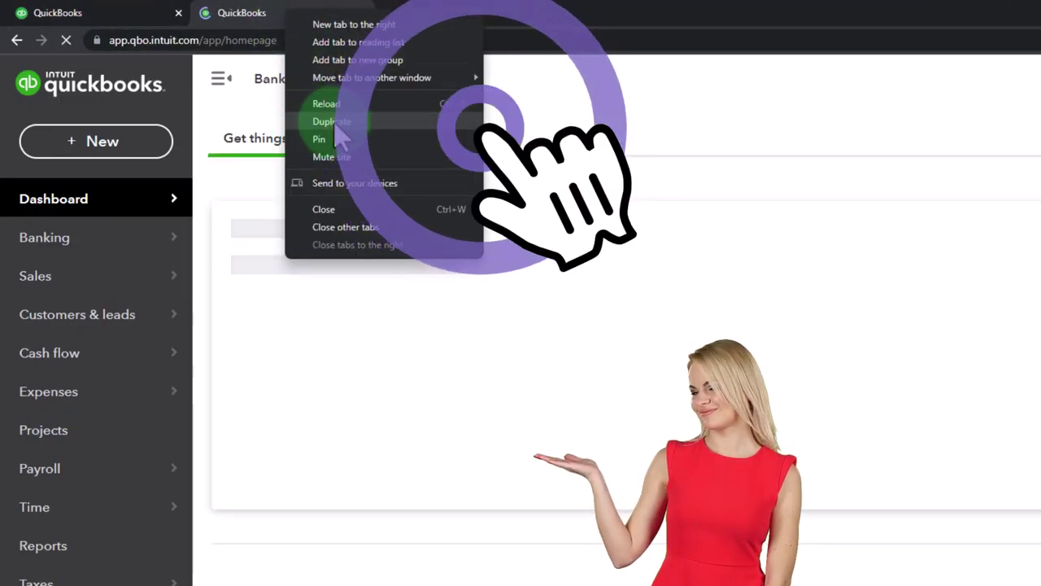
click(384, 122)
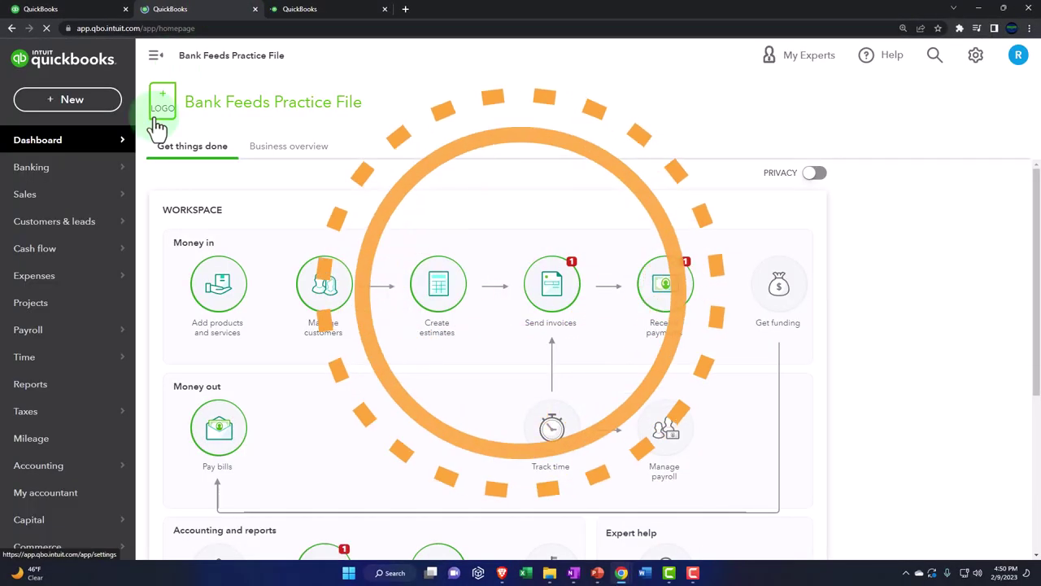
Open the Balance Sheet report in the second practice file tab, and show the Reports section in the sample company.
click(73, 394)
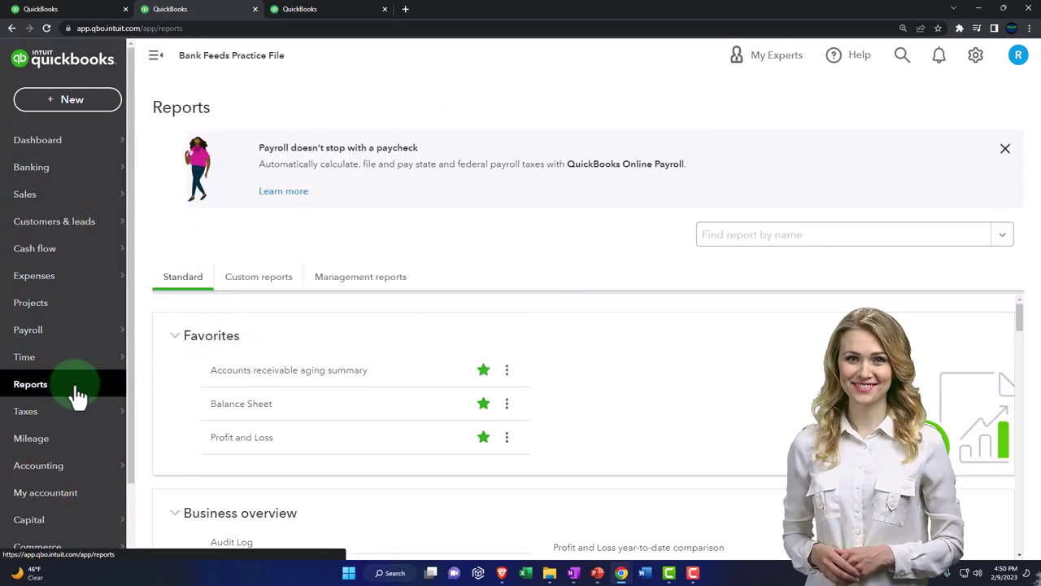
click(236, 404)
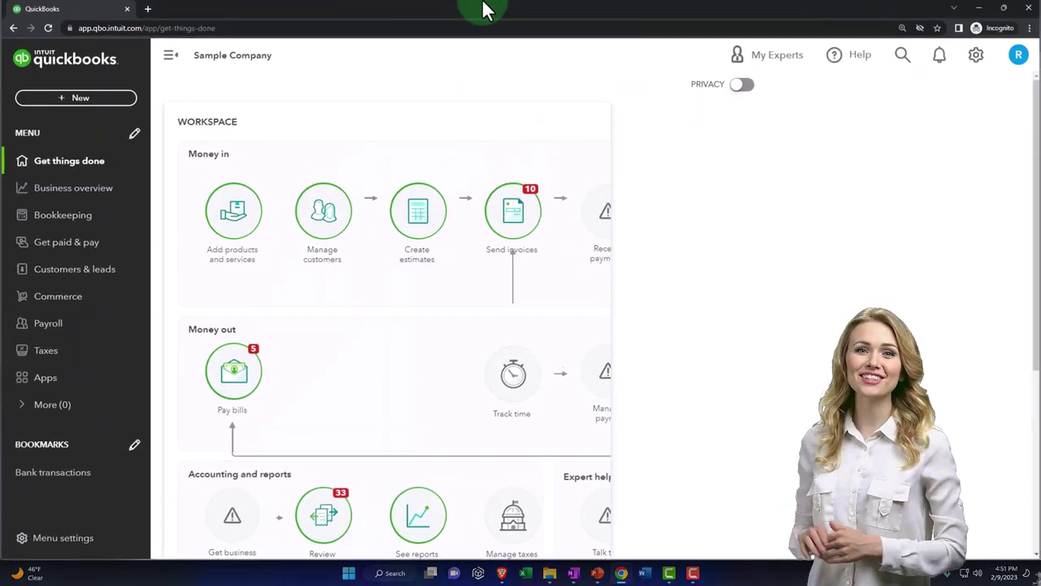
click(73, 193)
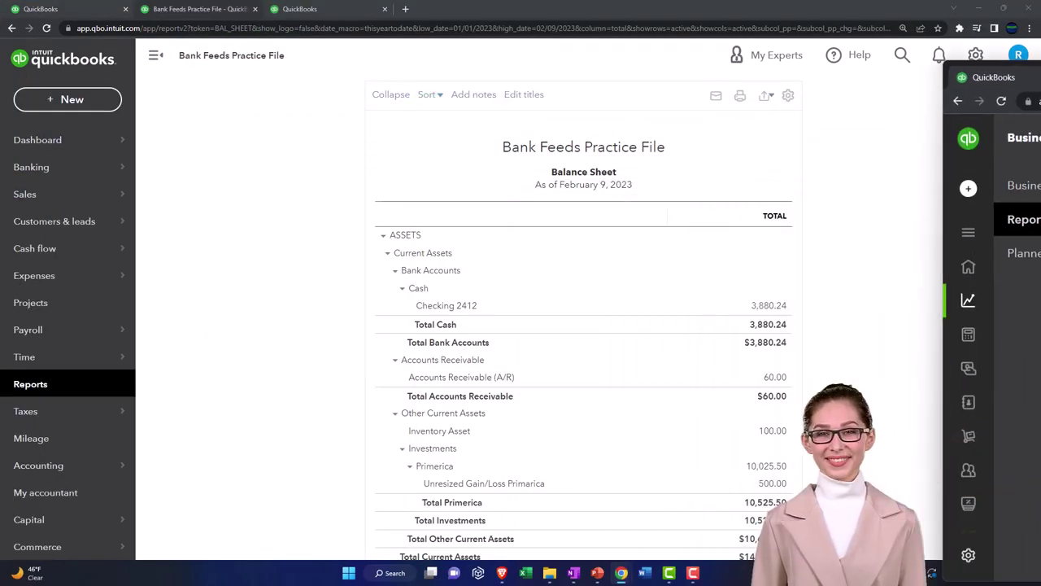
Open the Profit and Loss report in the third tab and collapse the navigation menu.
click(307, 17)
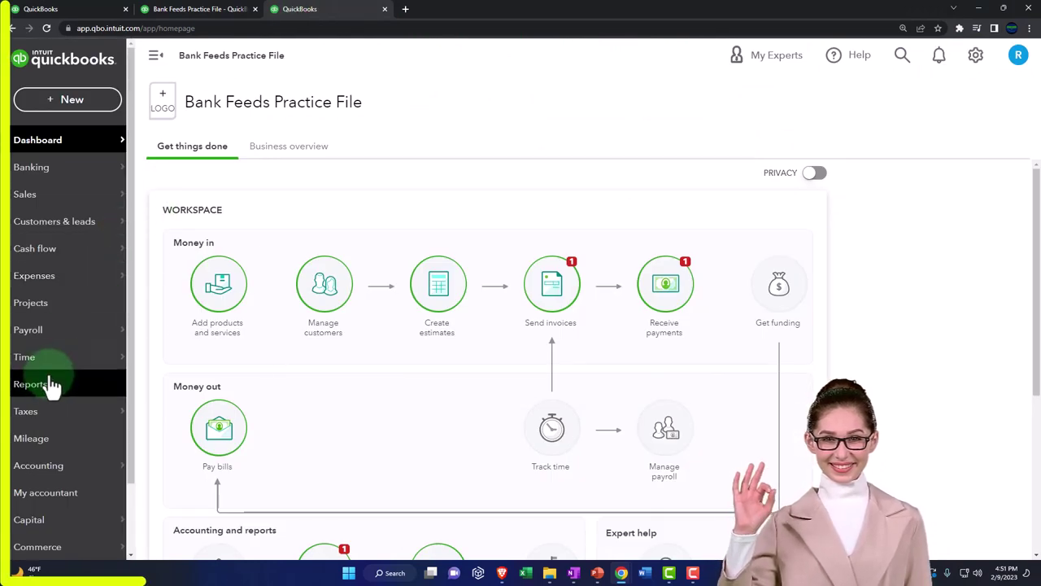
click(33, 385)
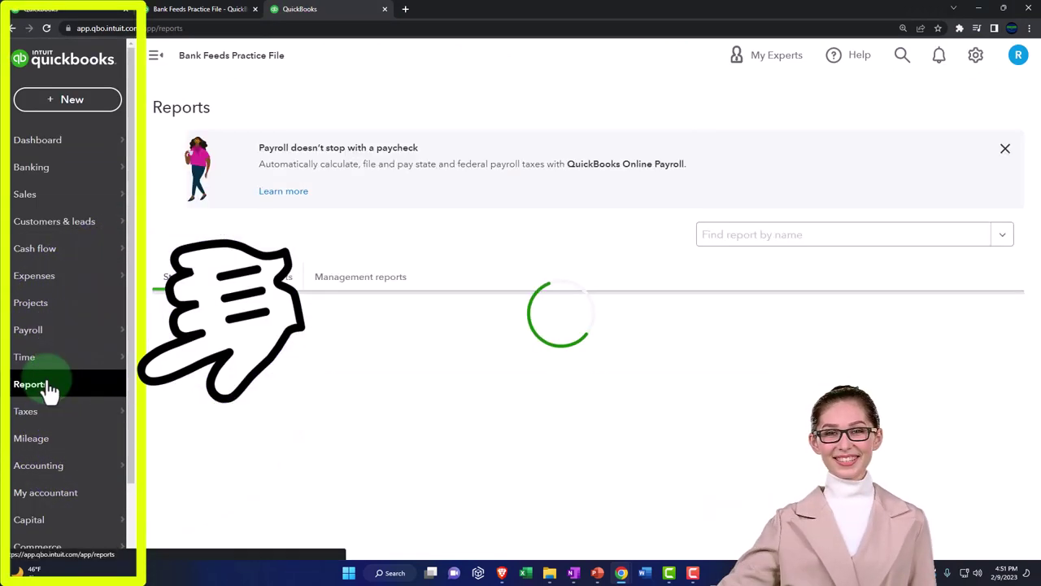
click(221, 446)
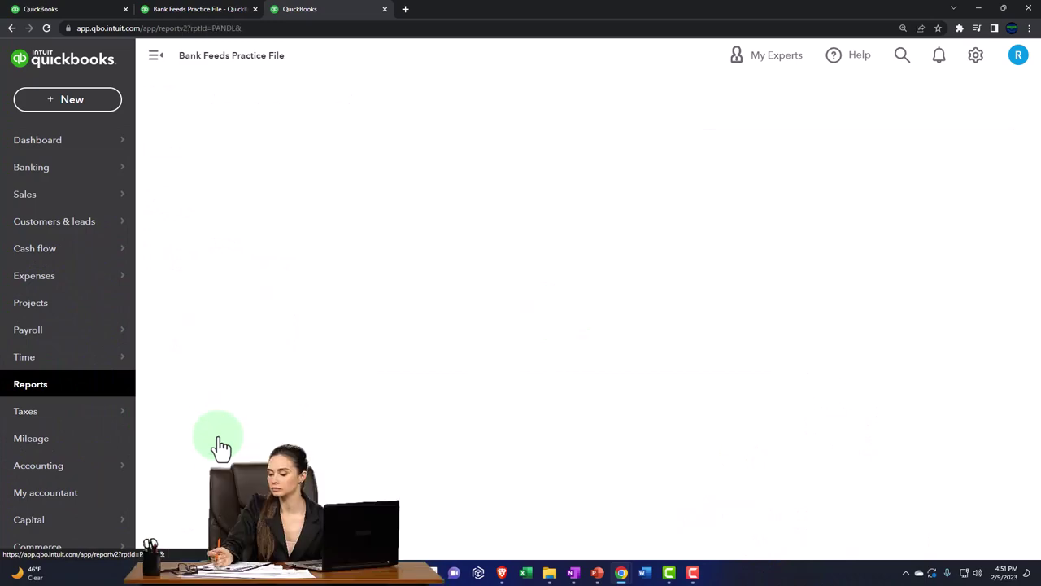
click(154, 72)
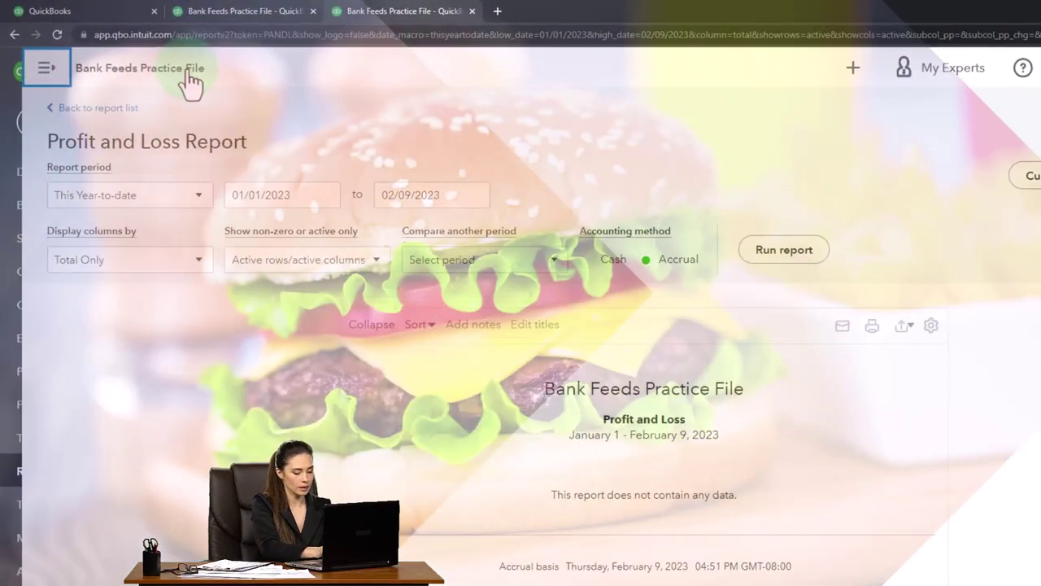
Run the Profit and Loss report for 01/01/2022 to 12/31/2022 and enlarge the page to 175%.
click(173, 158)
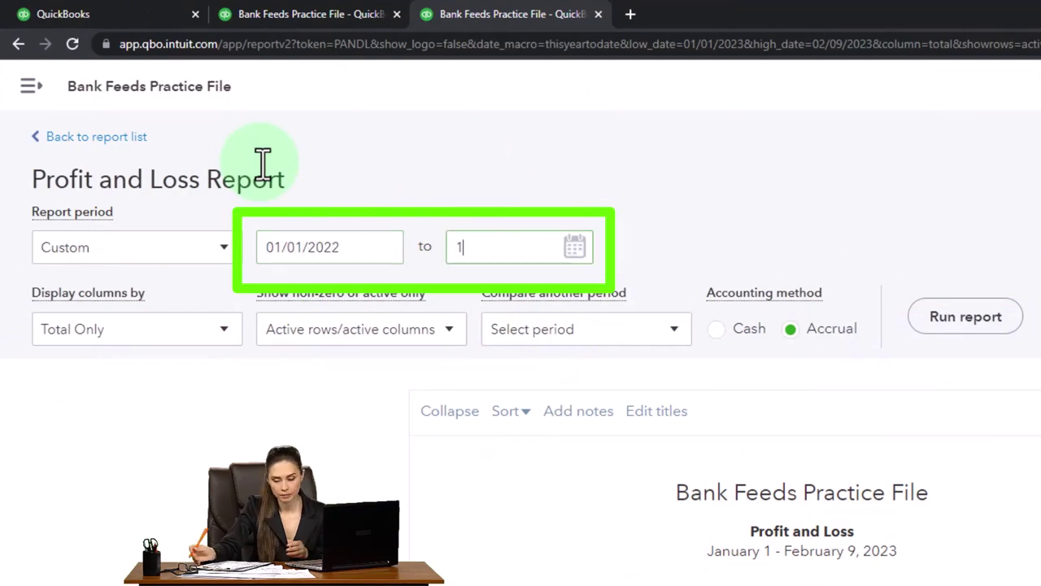
click(943, 318)
scroll(593, 244, down, 3)
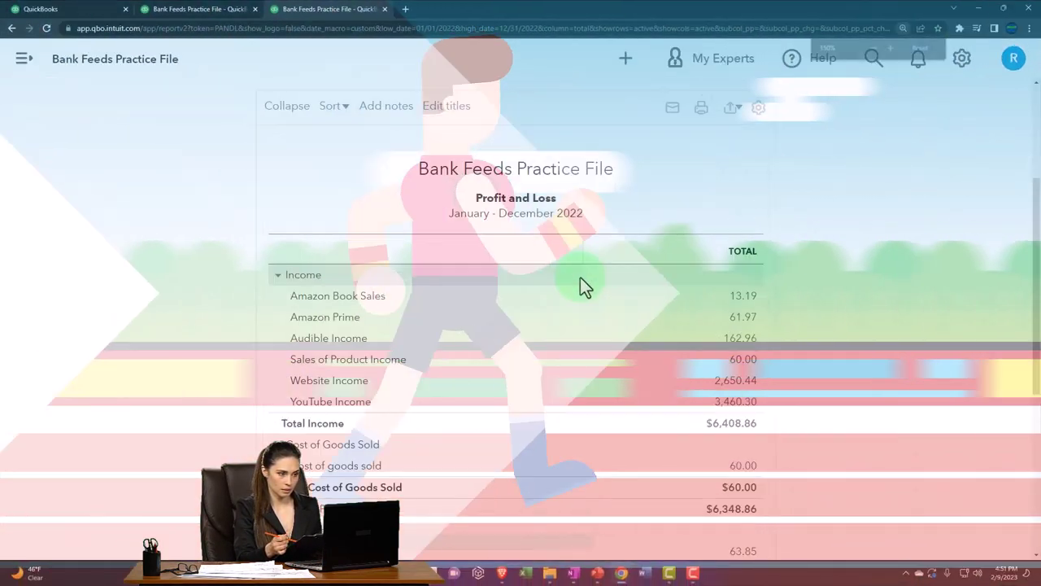
key(ctrl+plus)
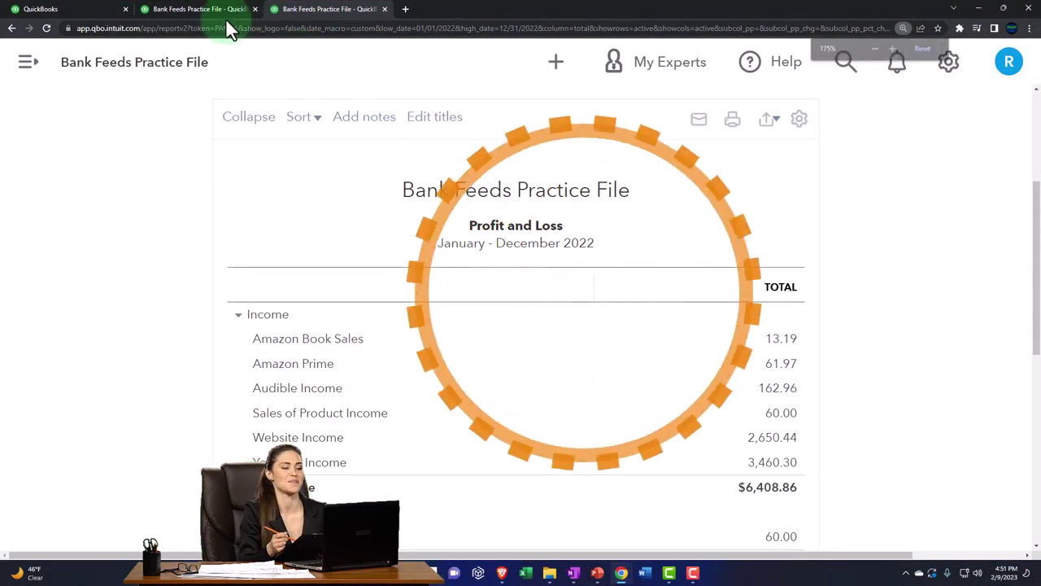
Collapse the navigation menu in the Balance Sheet tab and run the report for 01/01/2022 to 12/31/2022.
click(212, 18)
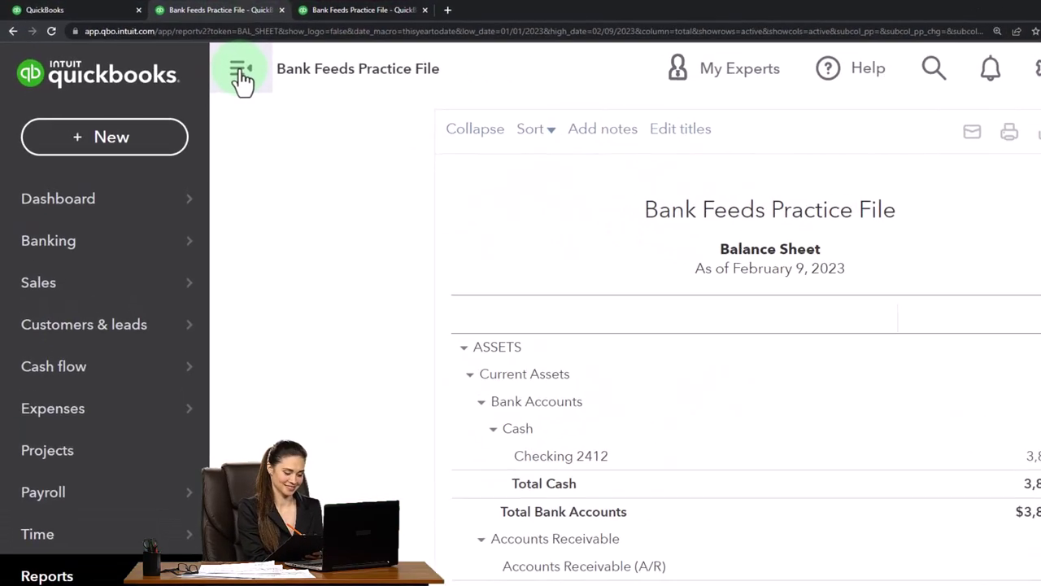
click(234, 79)
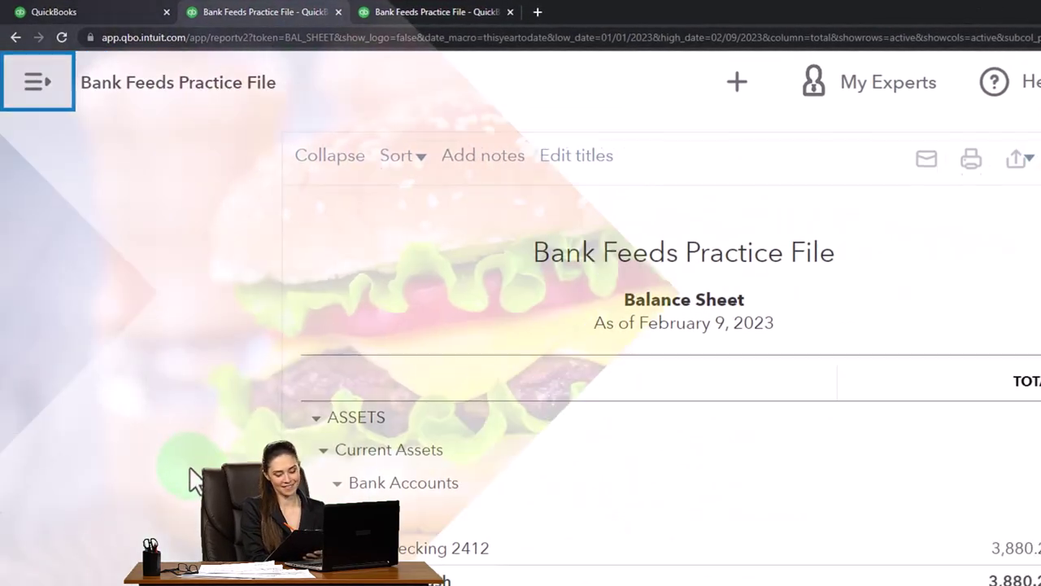
scroll(193, 480, up, 3)
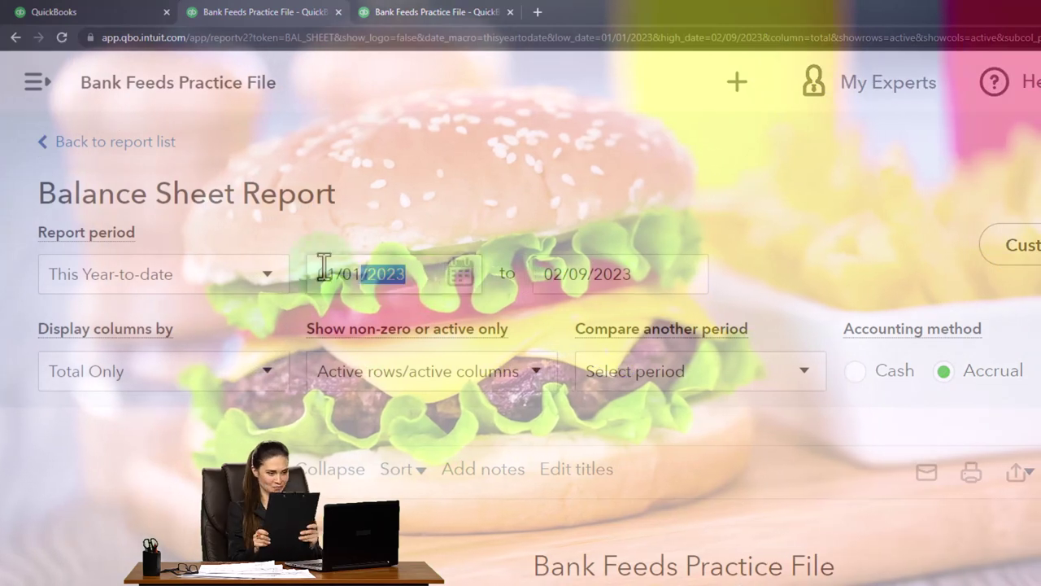
click(334, 277)
text(010)
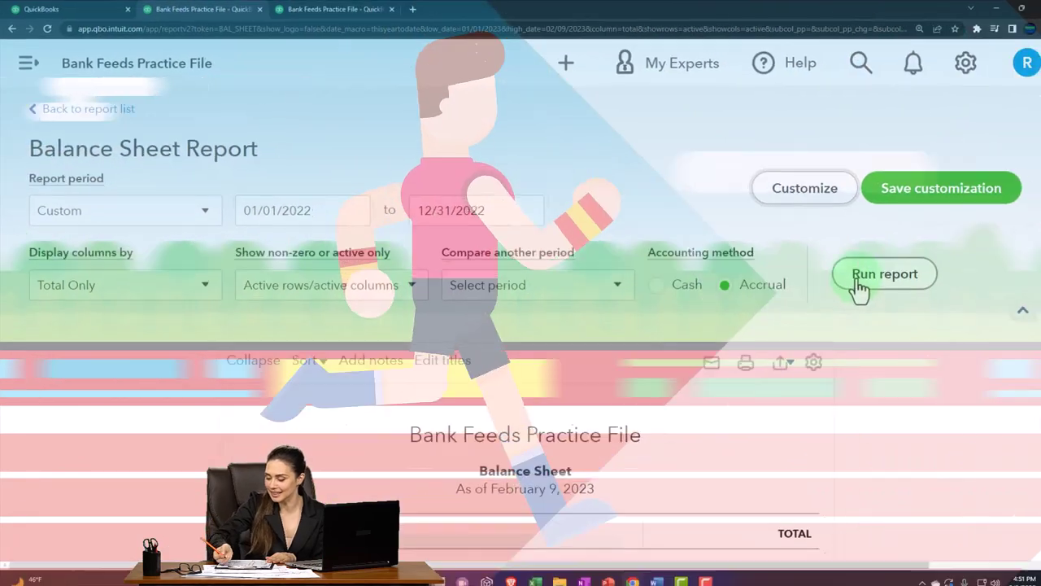
click(846, 288)
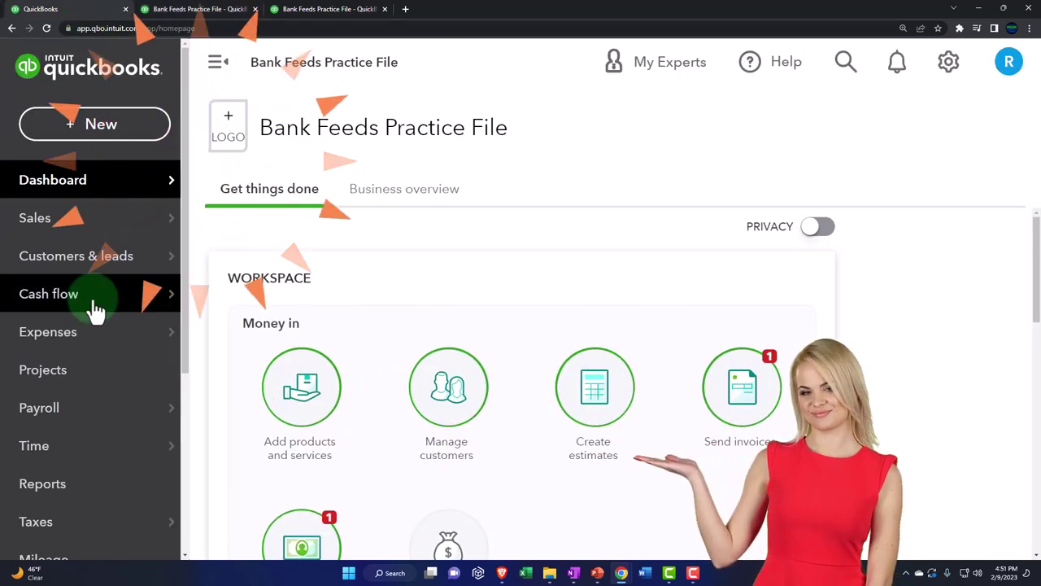
Reduce the page zoom in the first practice file tab and open the Banking page.
key(ctrl+minus)
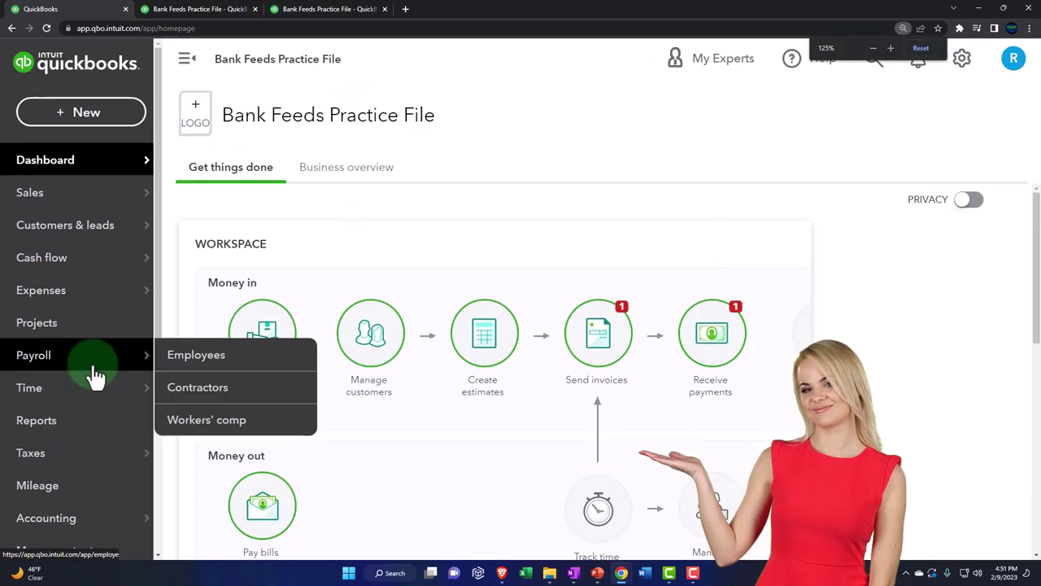
key(ctrl+minus)
mouse_move(98, 402)
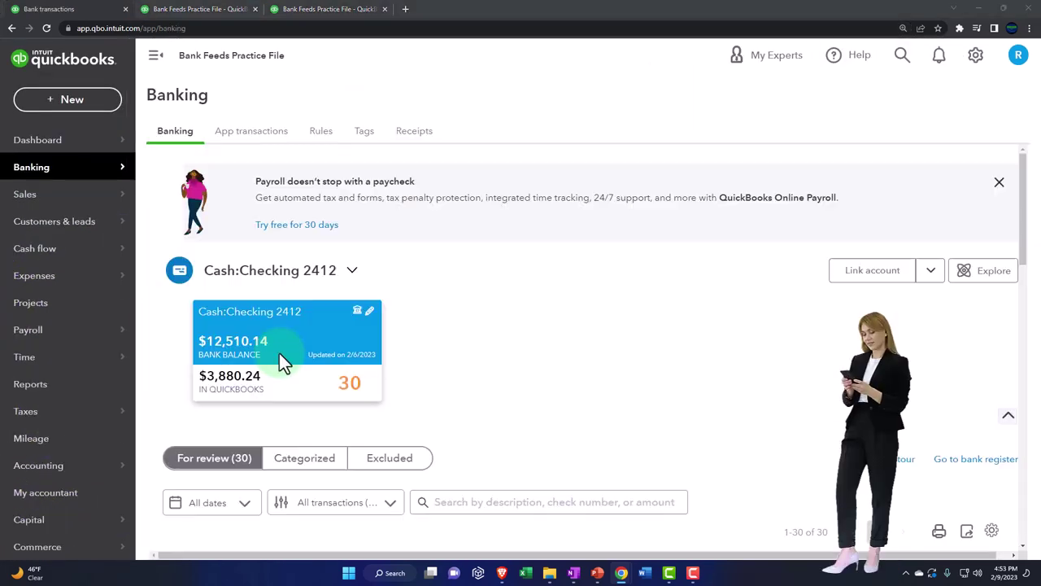
click(44, 173)
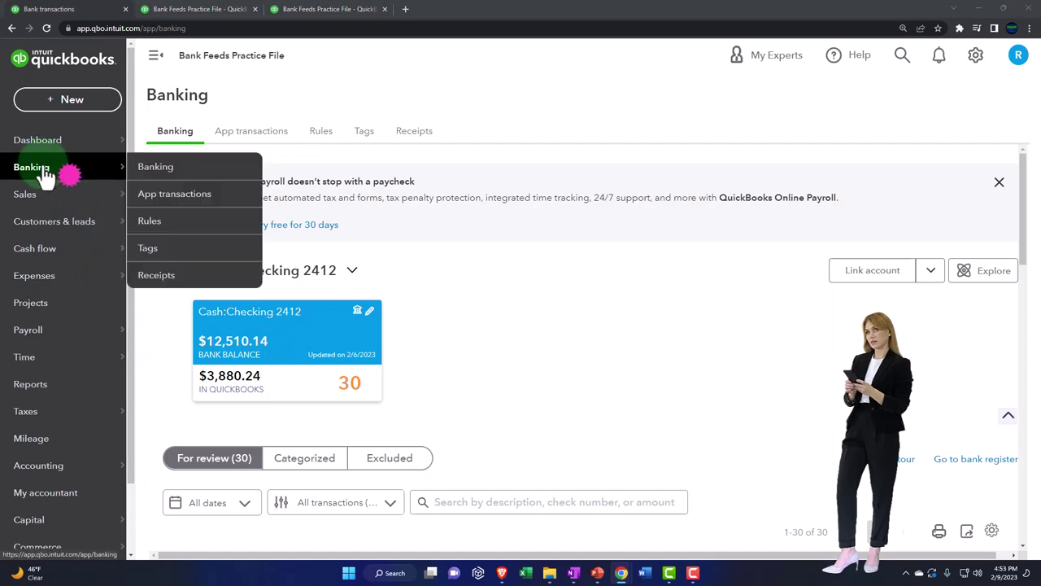
Collapse the practice file's navigation menu, view the Bookkeeping bank transactions in the Sample Company window, and return to the practice file.
click(157, 59)
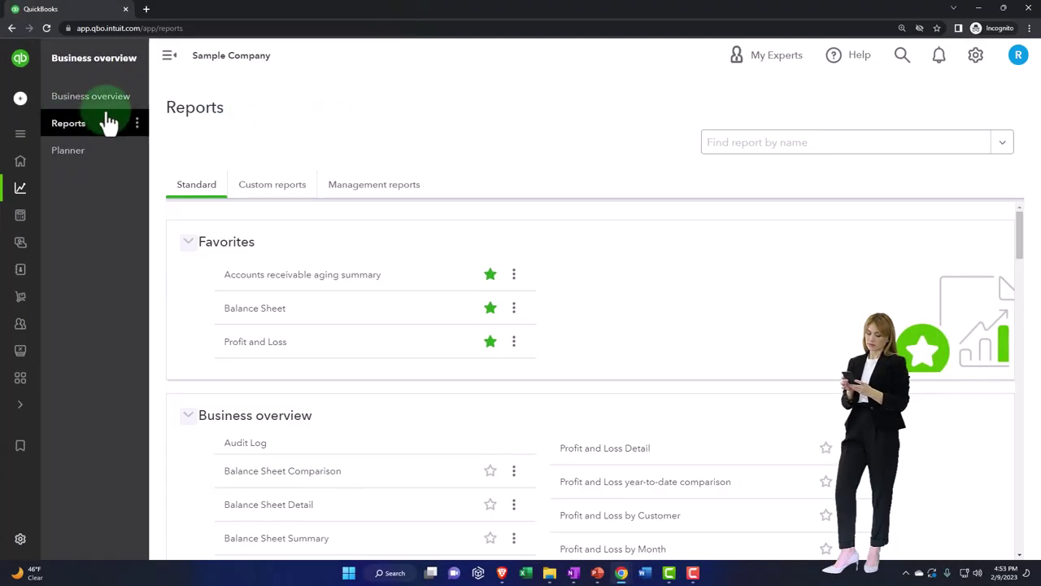
click(21, 132)
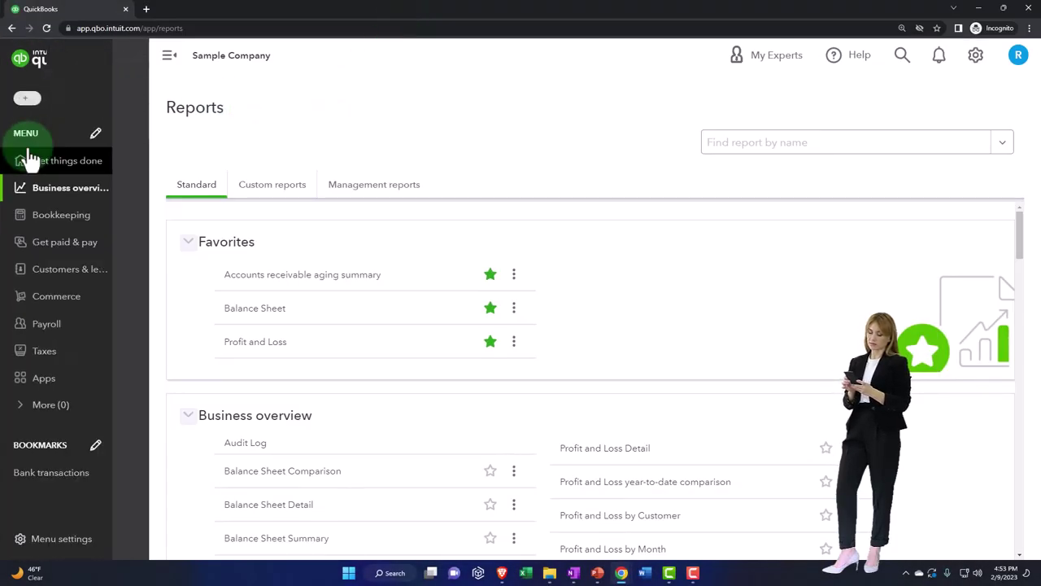
click(35, 226)
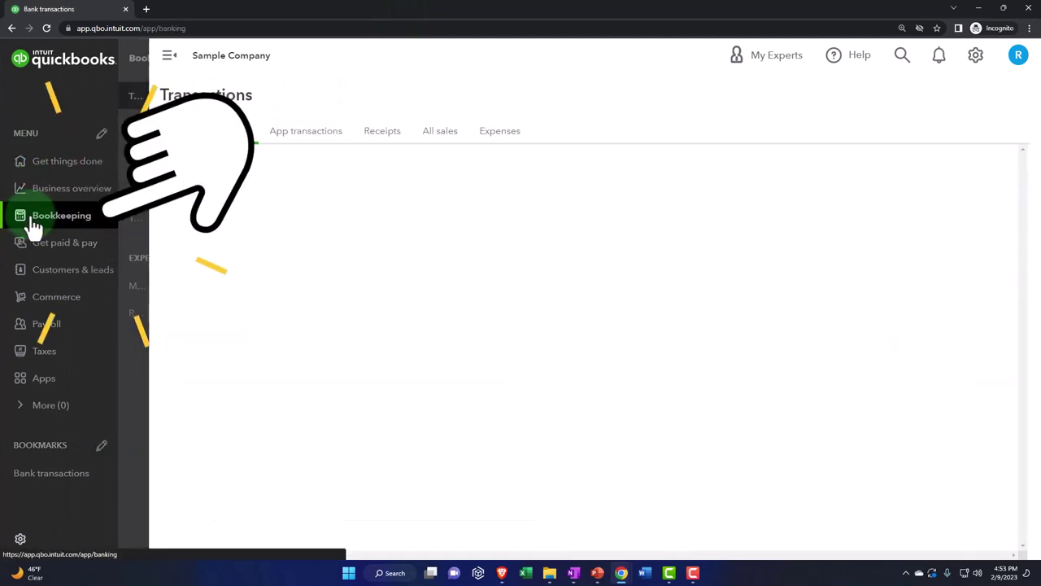
click(77, 110)
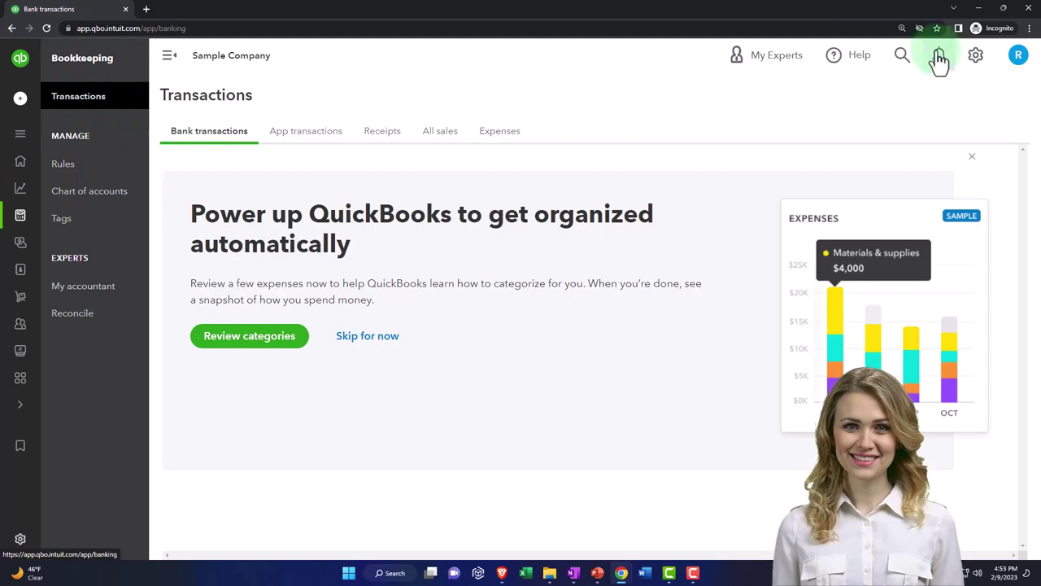
click(980, 9)
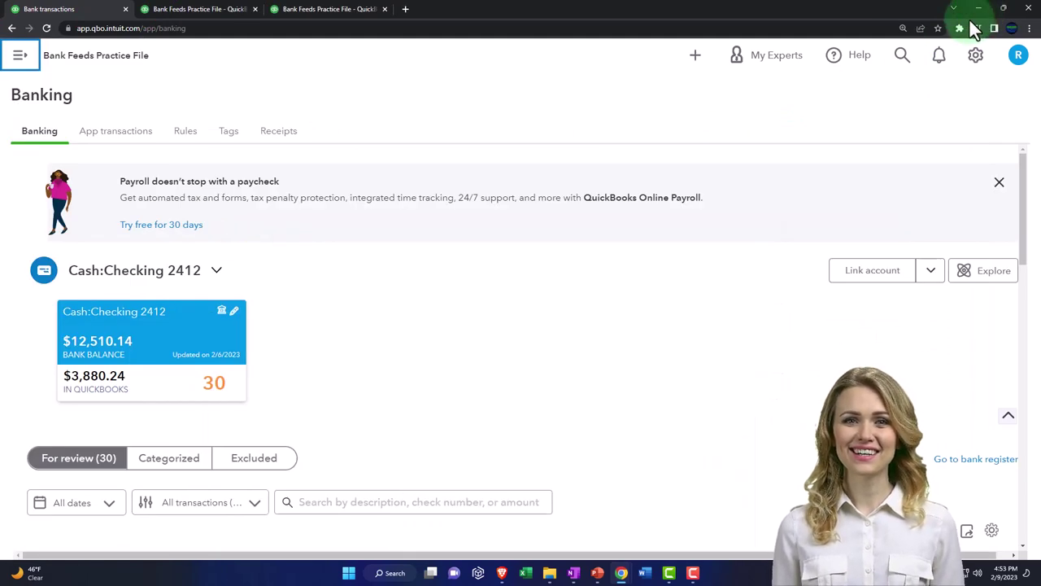
Look over the checking account's bank transactions awaiting review, and switch to the accounting flowchart in OneNote.
click(562, 391)
scroll(562, 387, down, 1)
scroll(564, 389, down, 1)
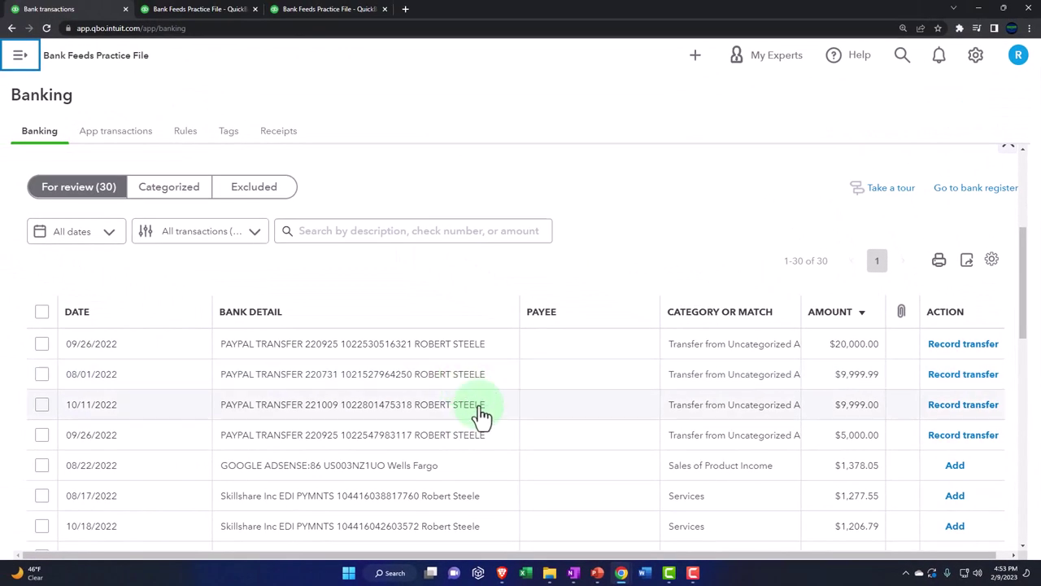
click(573, 572)
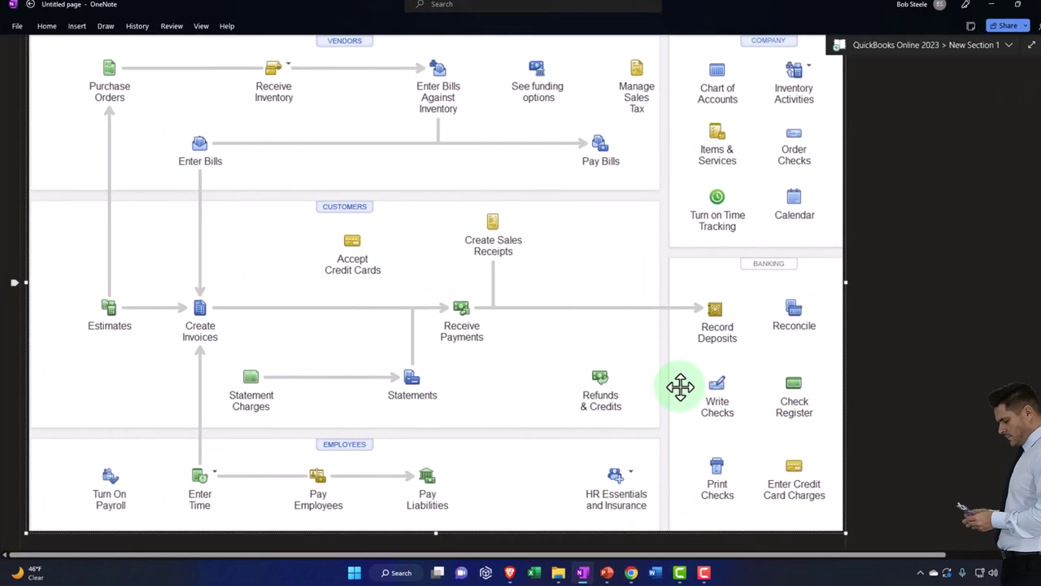
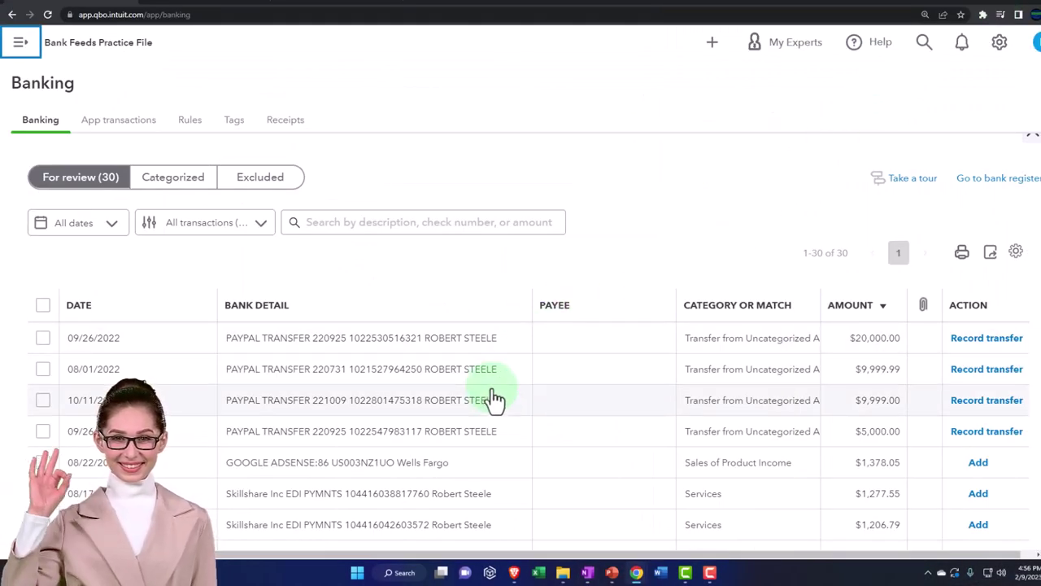
Expand the 08/17/2022 Skillshare bank transaction in QuickBooks Online and save Skillshare Bank as a new customer for it.
scroll(492, 400, down, 3)
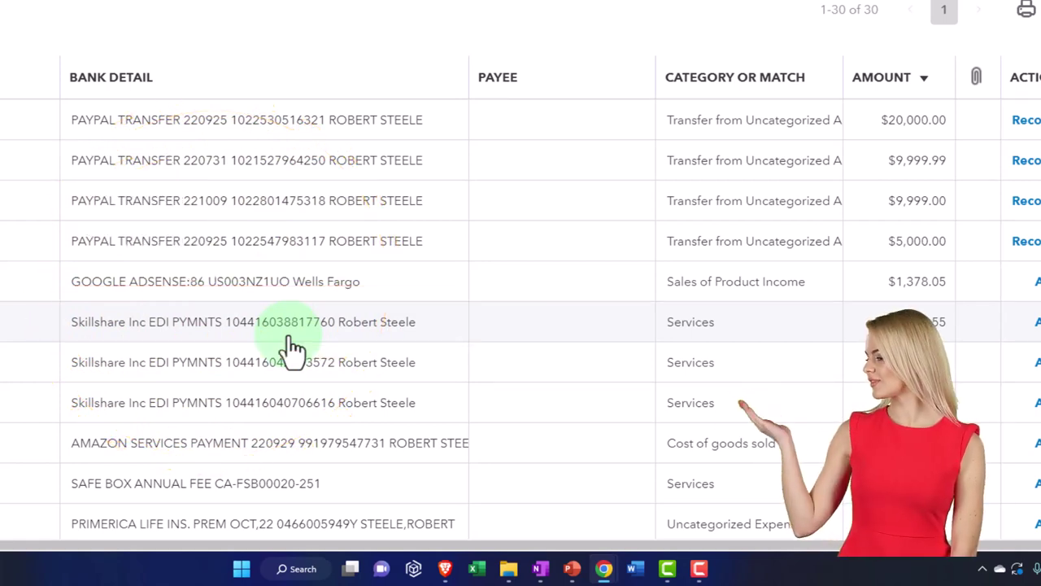
click(292, 348)
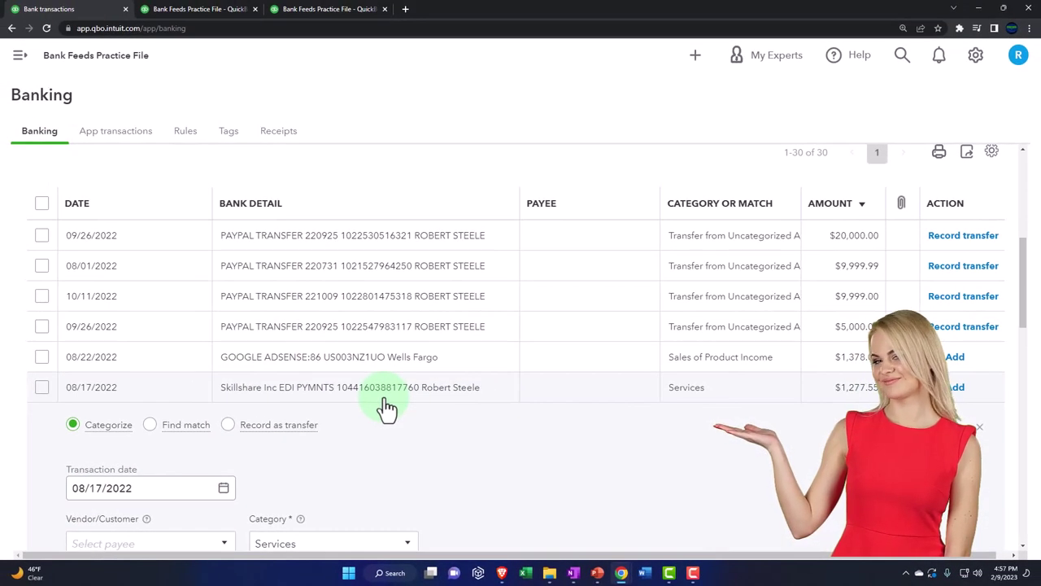
scroll(388, 407, down, 2)
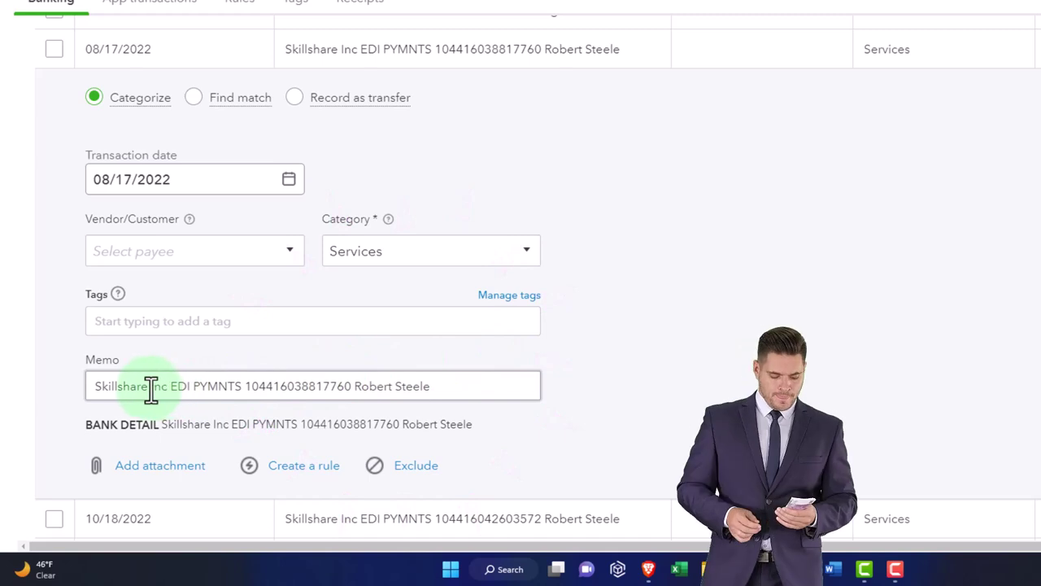
drag(151, 388, 84, 392)
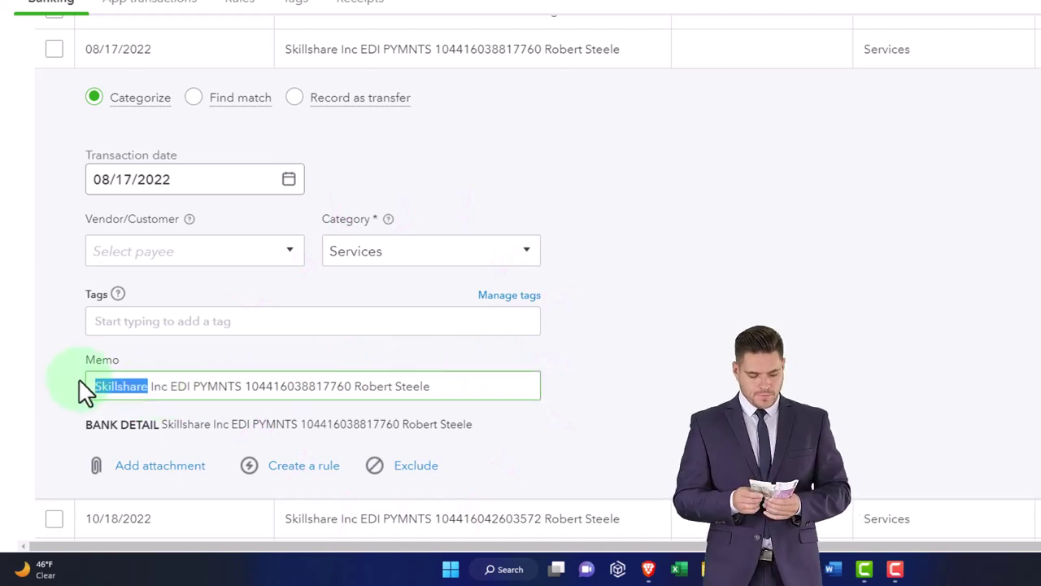
click(129, 251)
text(Bank)
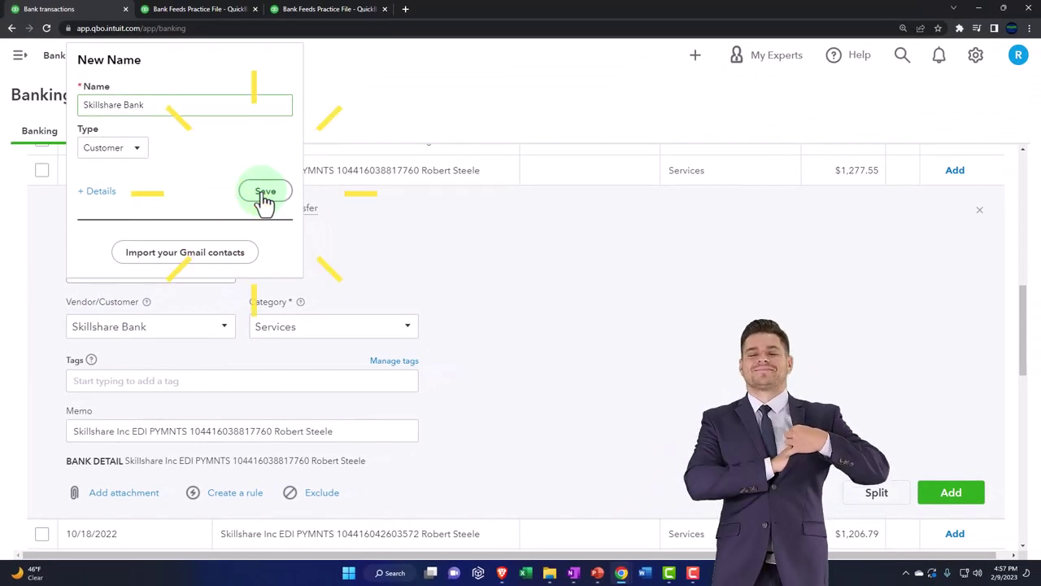
click(265, 194)
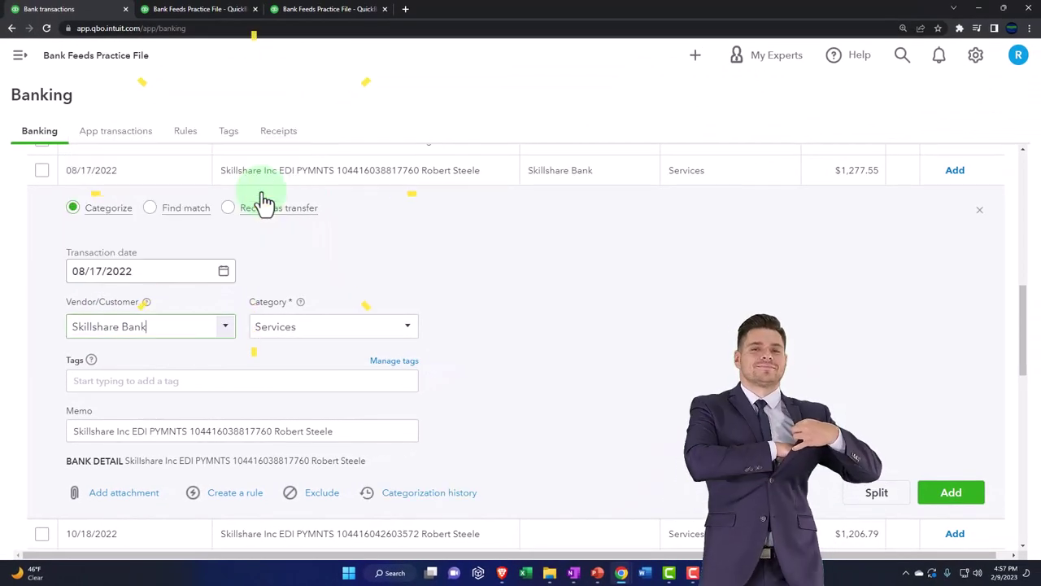
Categorize the Skillshare Bank deposit to a new Other Current Liabilities account with detail type Loan Payable, and add the transaction.
click(409, 335)
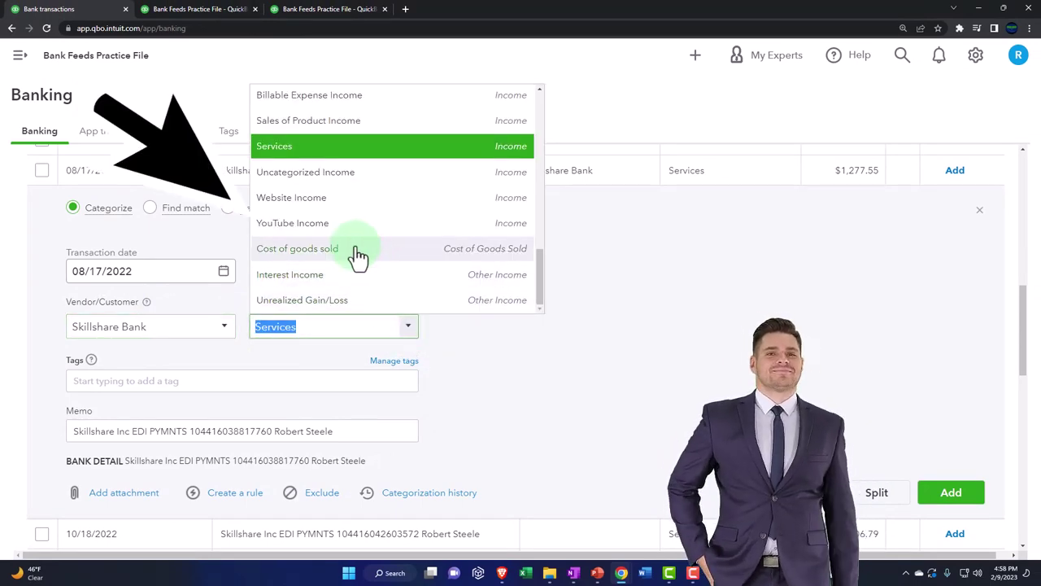
scroll(358, 257, up, 3)
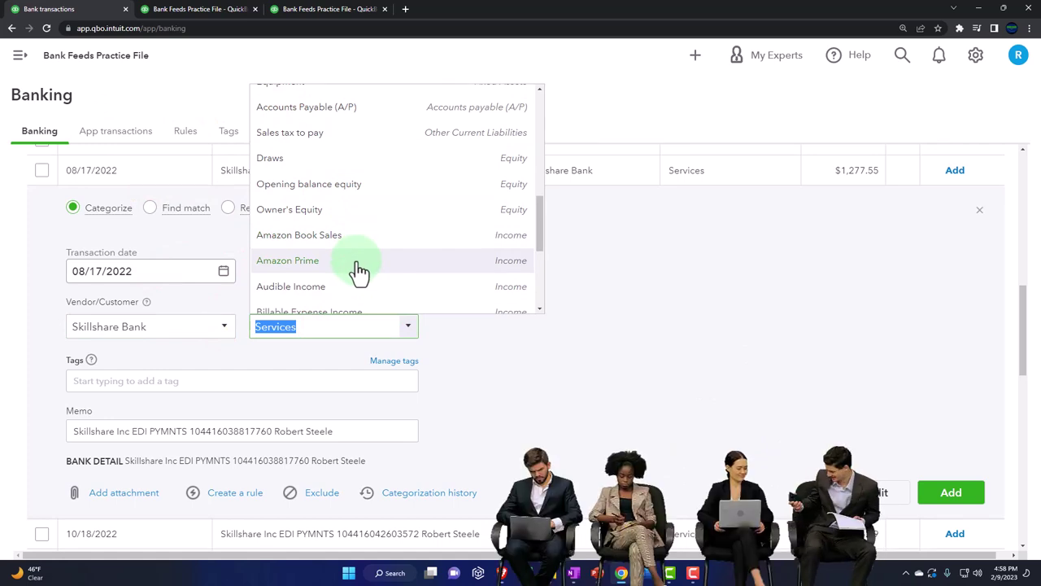
scroll(358, 272, up, 10)
click(309, 101)
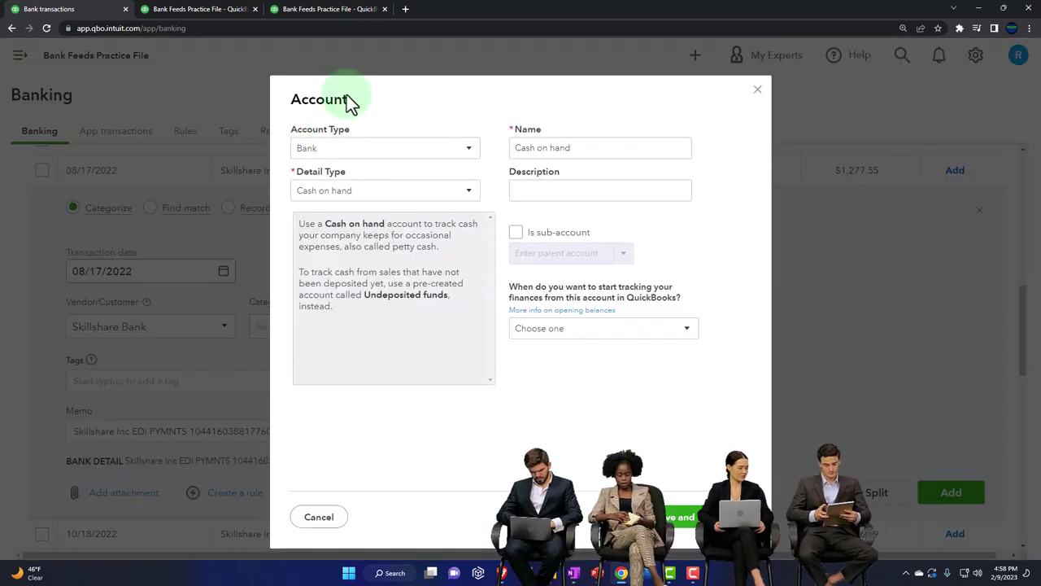
click(363, 148)
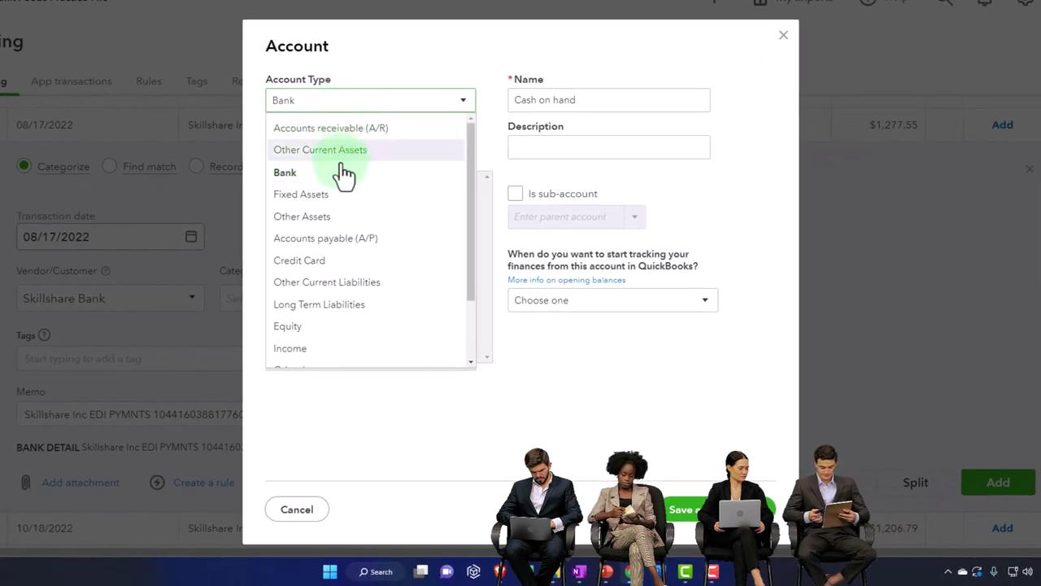
click(358, 285)
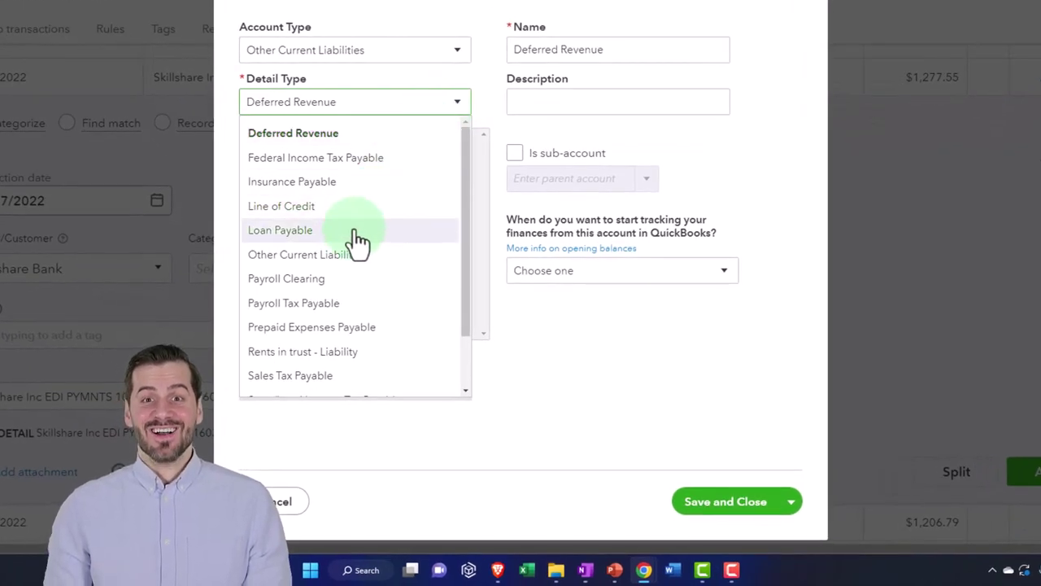
click(354, 236)
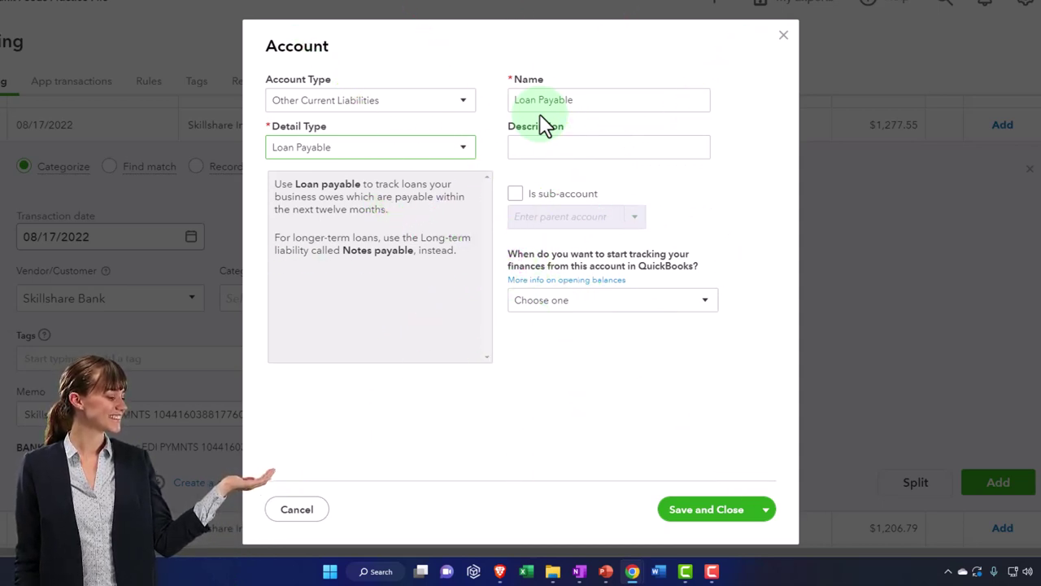
click(707, 510)
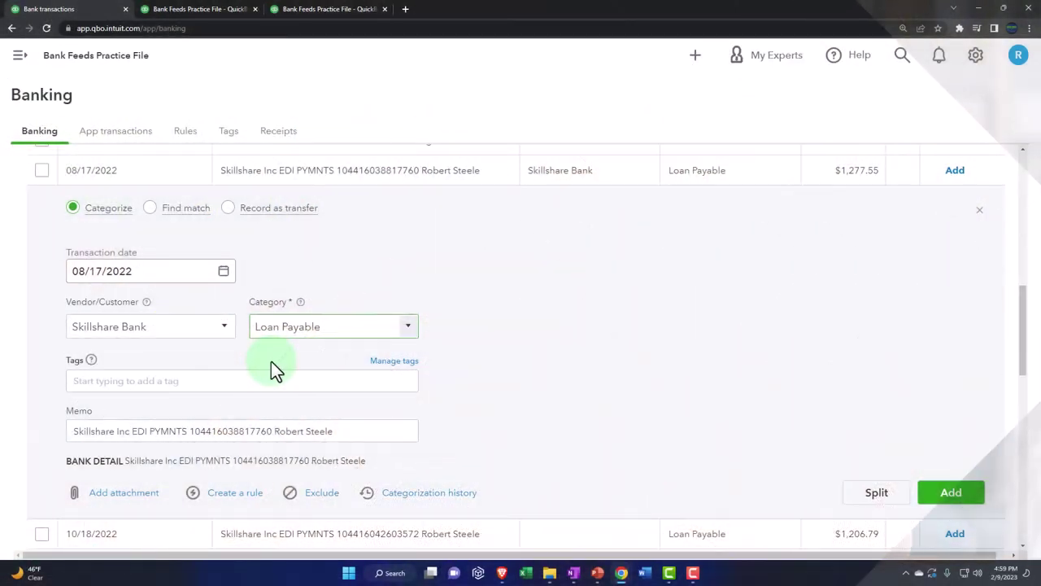
click(950, 494)
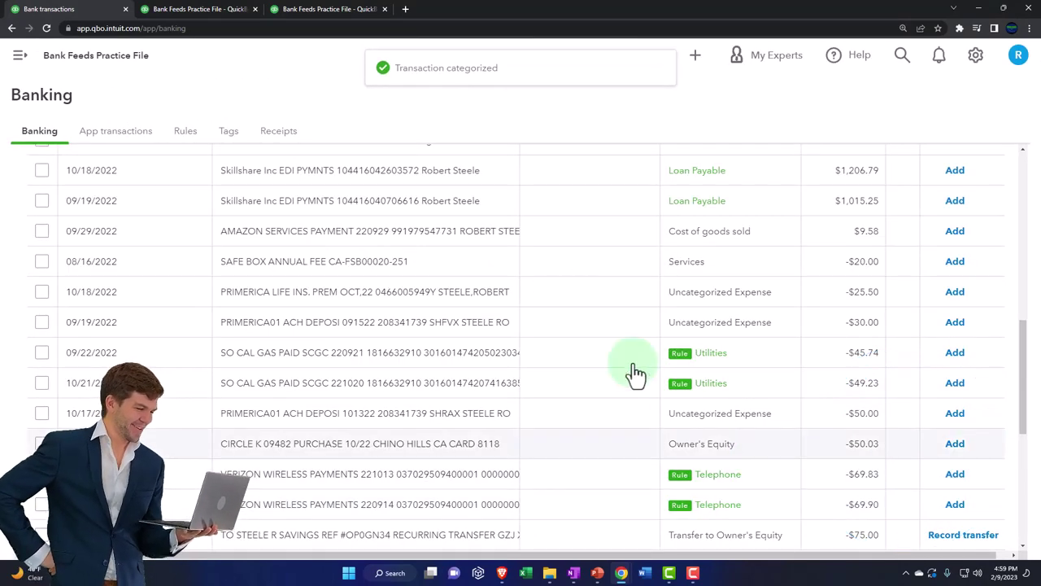
Rerun the 2022 Balance Sheet report and enlarge the page to examine the cash accounts.
click(202, 11)
scroll(413, 184, up, 3)
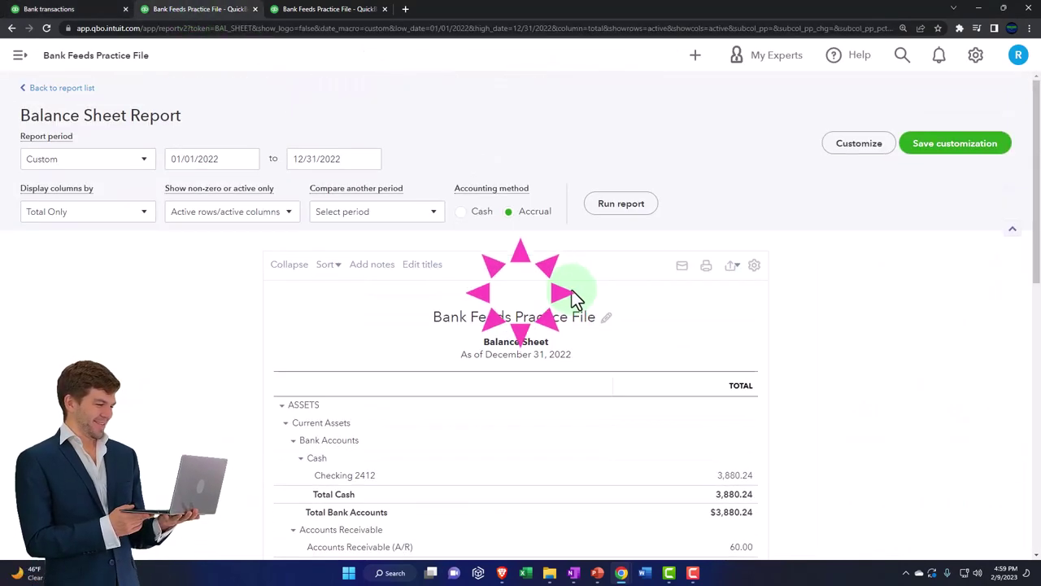
click(621, 203)
scroll(543, 411, down, 2)
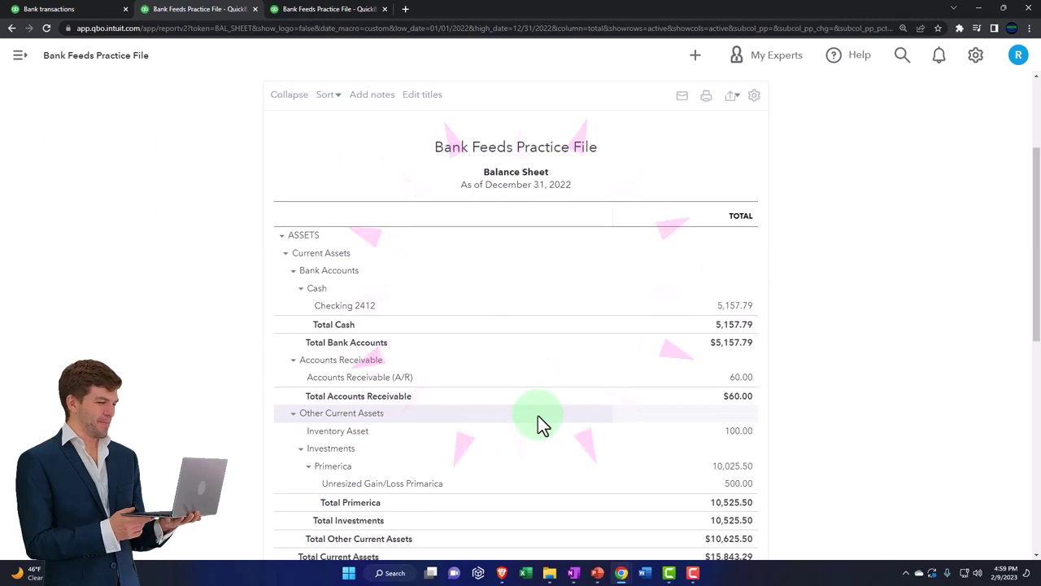
key(ctrl+plus)
key(ctrl+plus)
key(ctrl+plus)
key(ctrl+plus)
scroll(537, 414, down, 2)
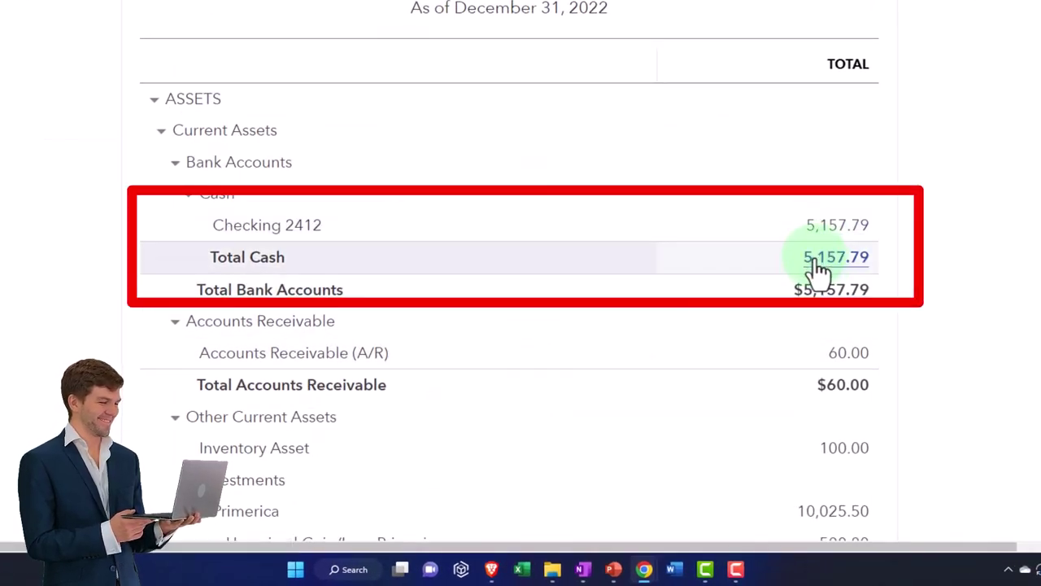
Open the transaction detail behind the Balance Sheet's Total Cash amount and reduce the page zoom.
click(818, 259)
key(ctrl+minus)
key(ctrl+minus)
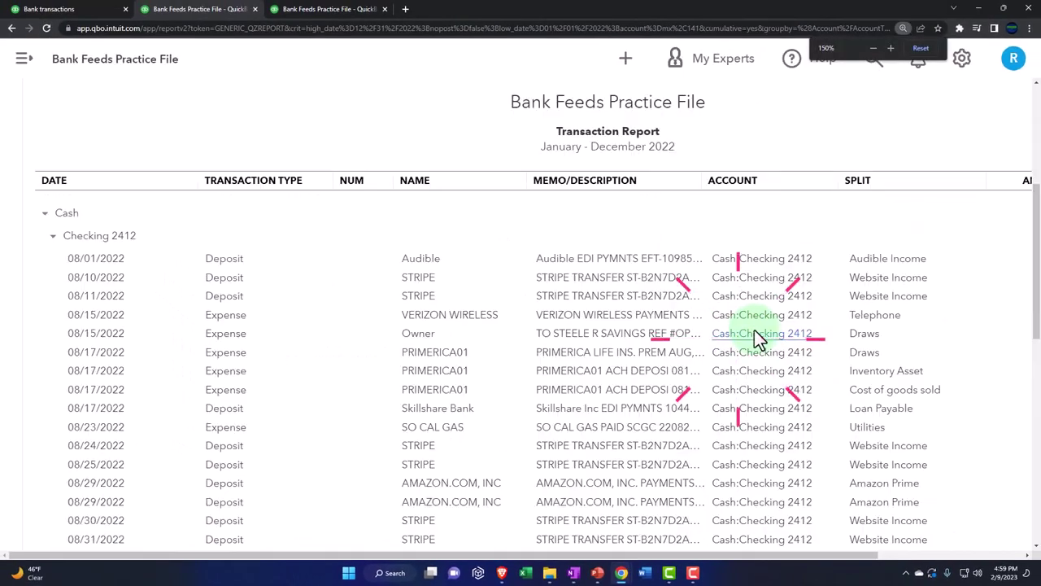
Customize the cash Transaction Report by filtering its Transaction Type to Deposit.
click(852, 161)
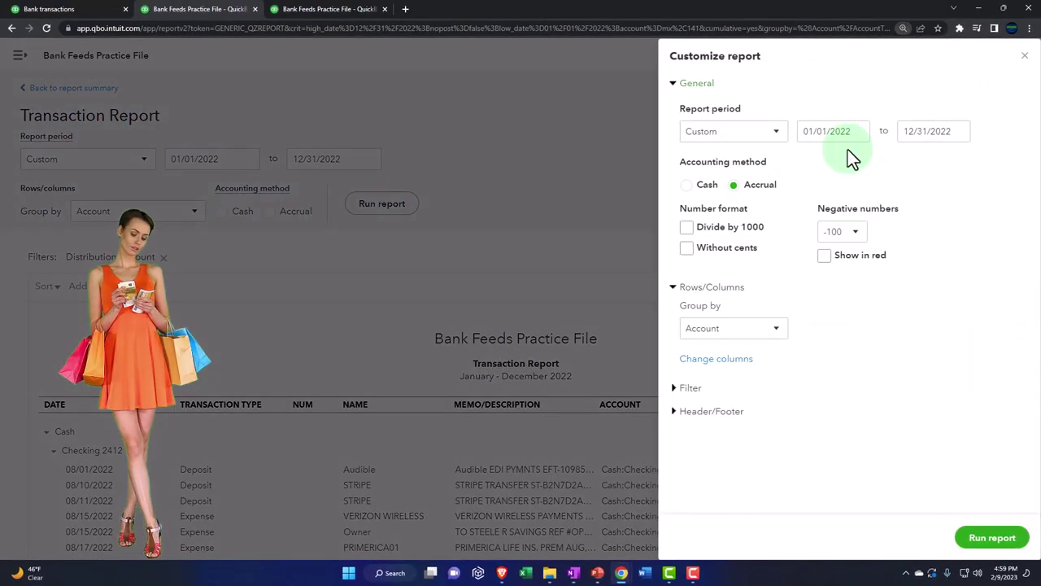
click(691, 389)
scroll(724, 407, down, 2)
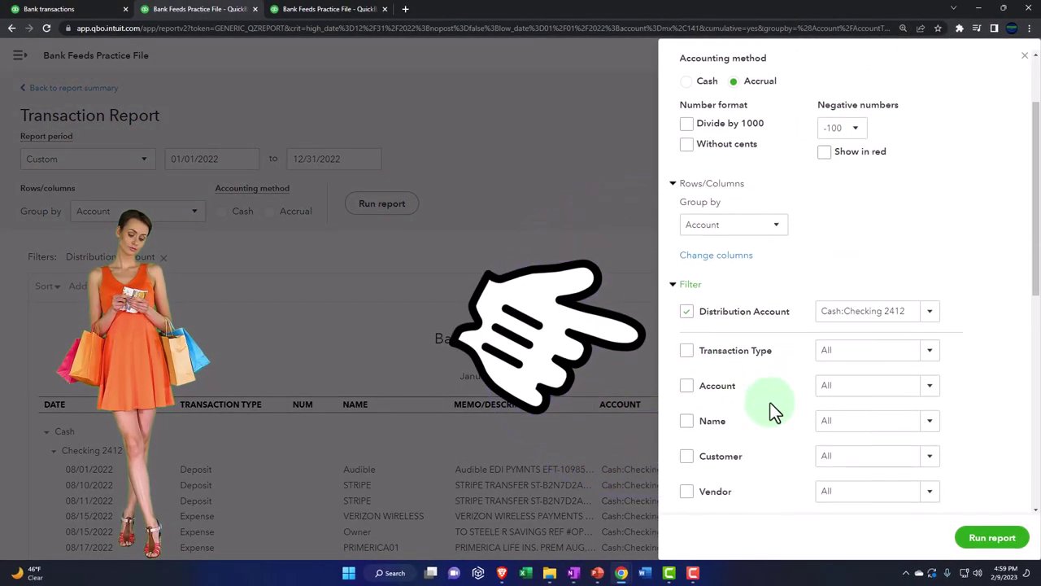
click(923, 347)
scroll(895, 325, down, 4)
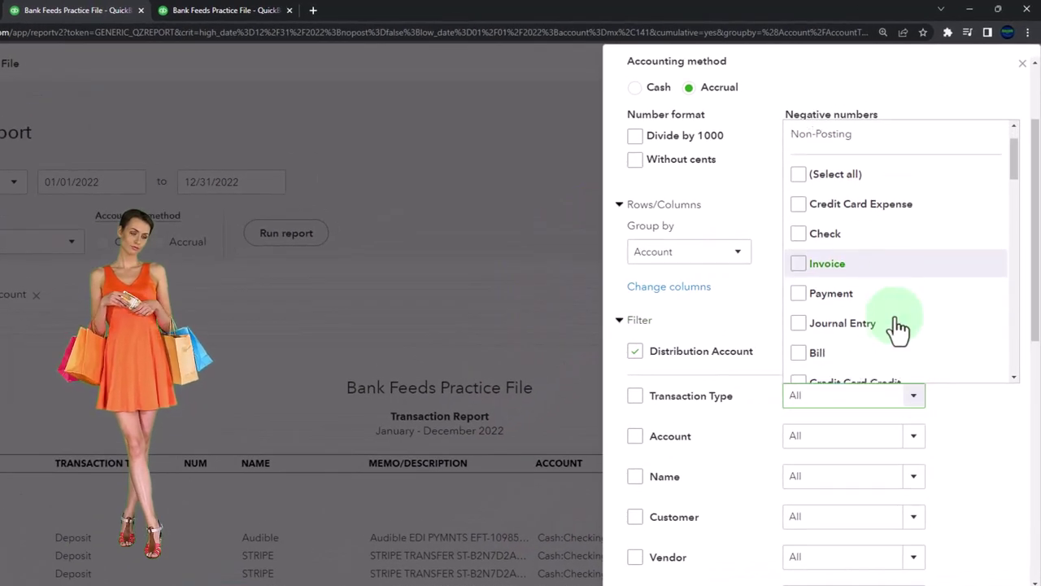
scroll(897, 328, down, 1)
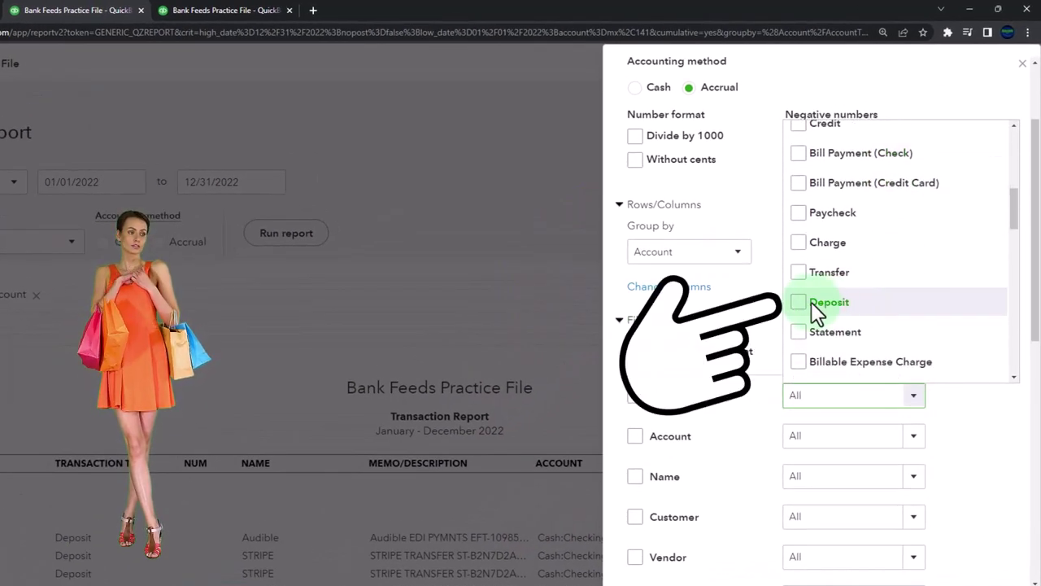
click(800, 299)
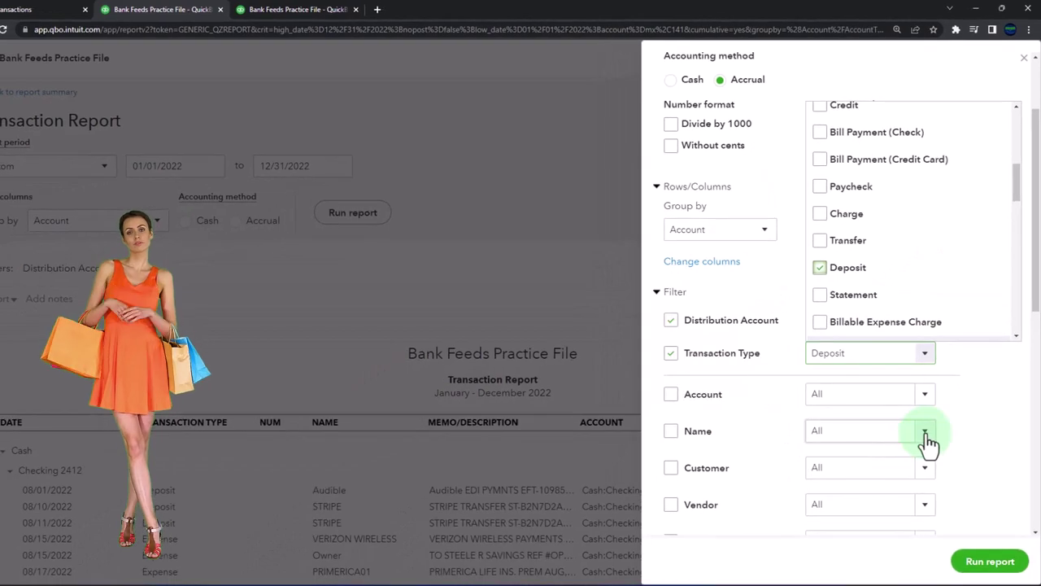
Filter the Transaction Report's Name to Skillshare Bank and run the customized report.
click(923, 440)
scroll(895, 381, down, 2)
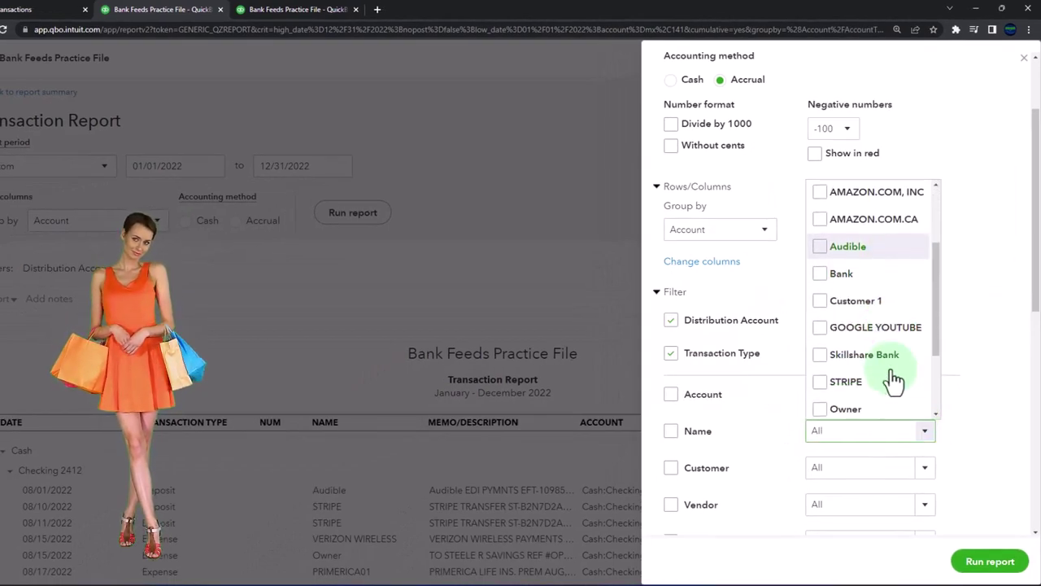
scroll(893, 379, down, 2)
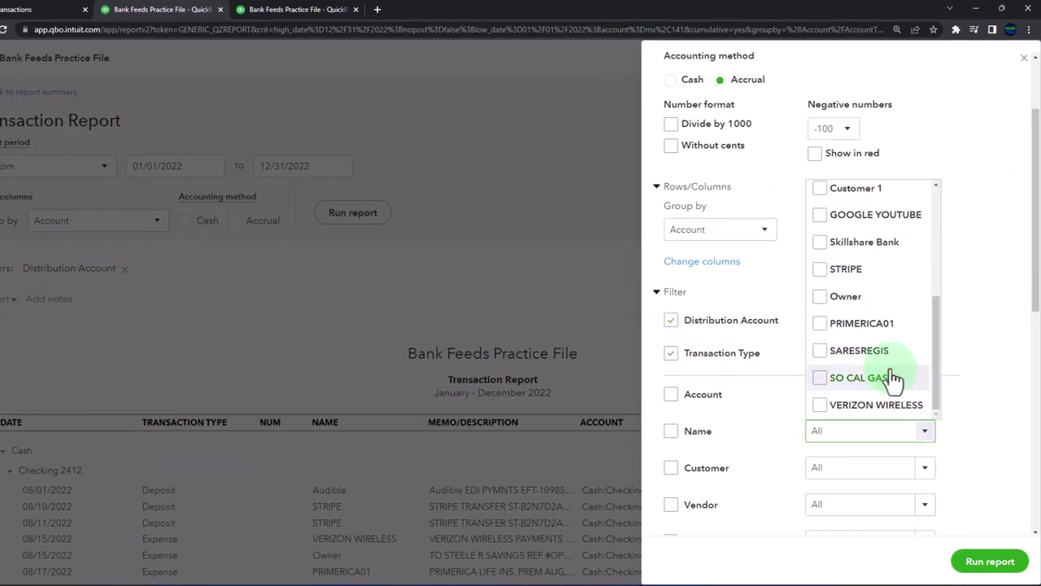
click(822, 243)
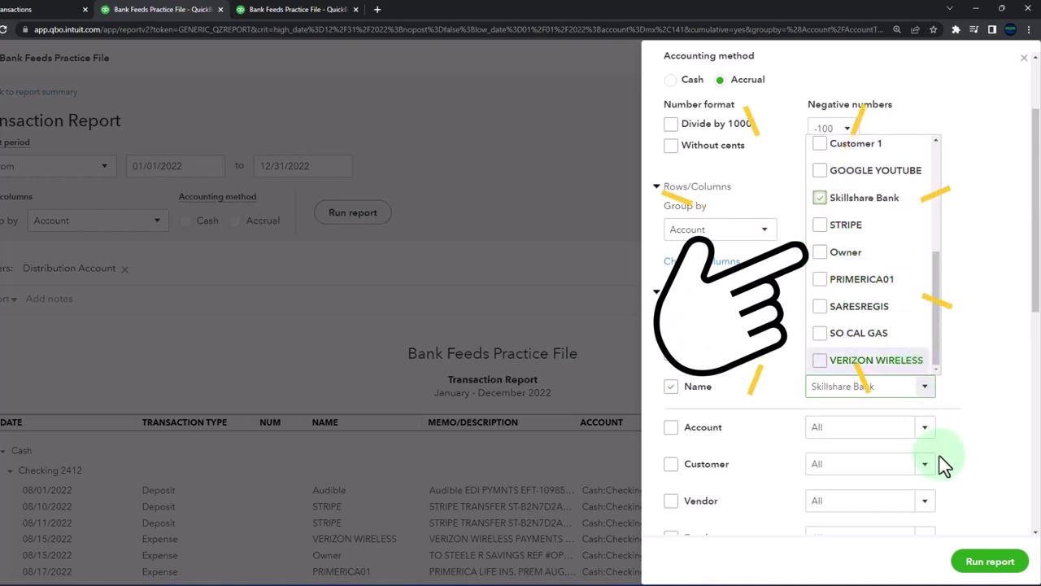
click(972, 559)
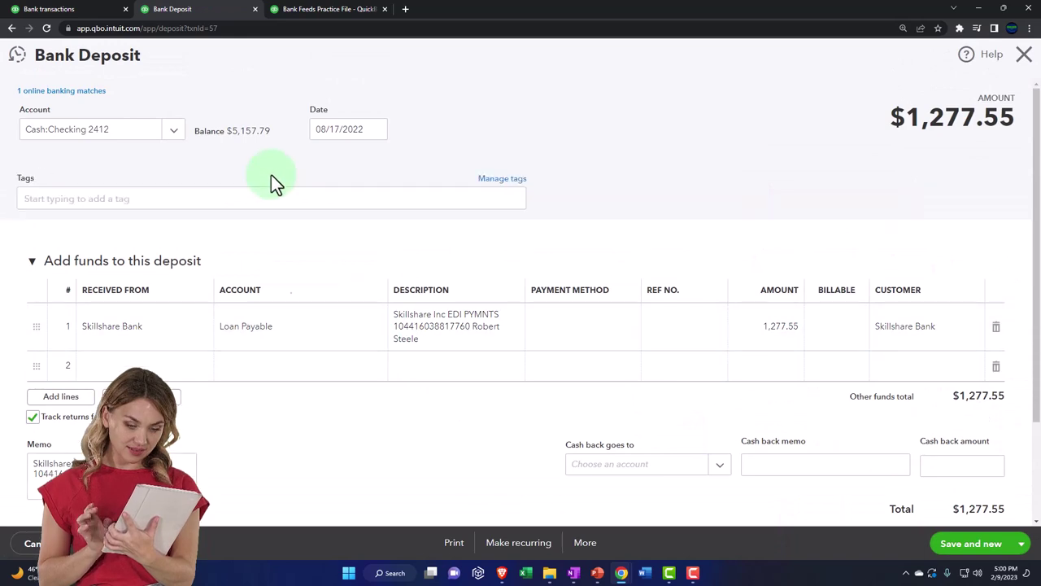
Close the Skillshare Bank deposit form and return to the 2022 Balance Sheet to examine its liabilities section.
click(273, 333)
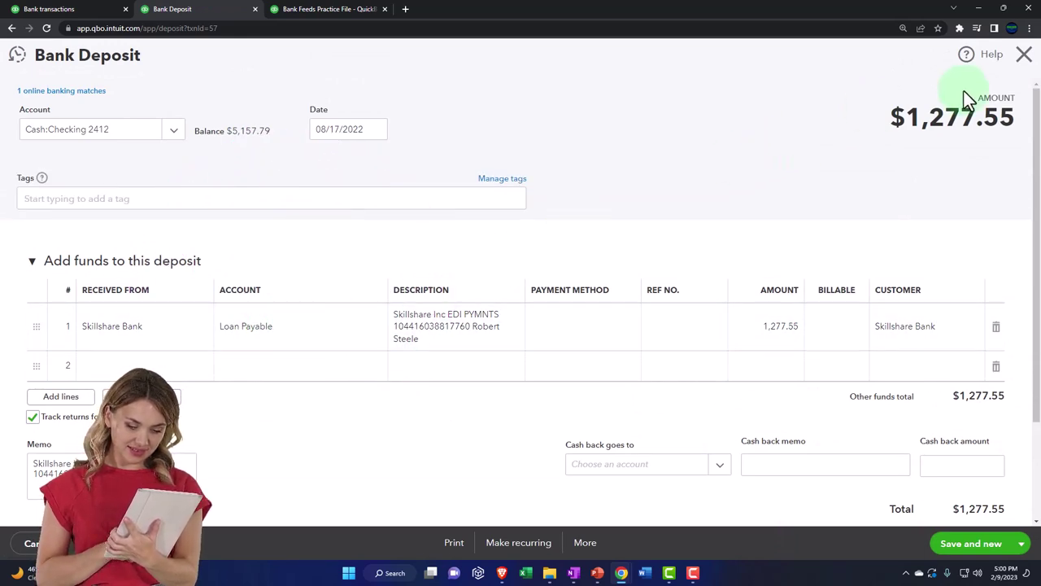
click(1023, 63)
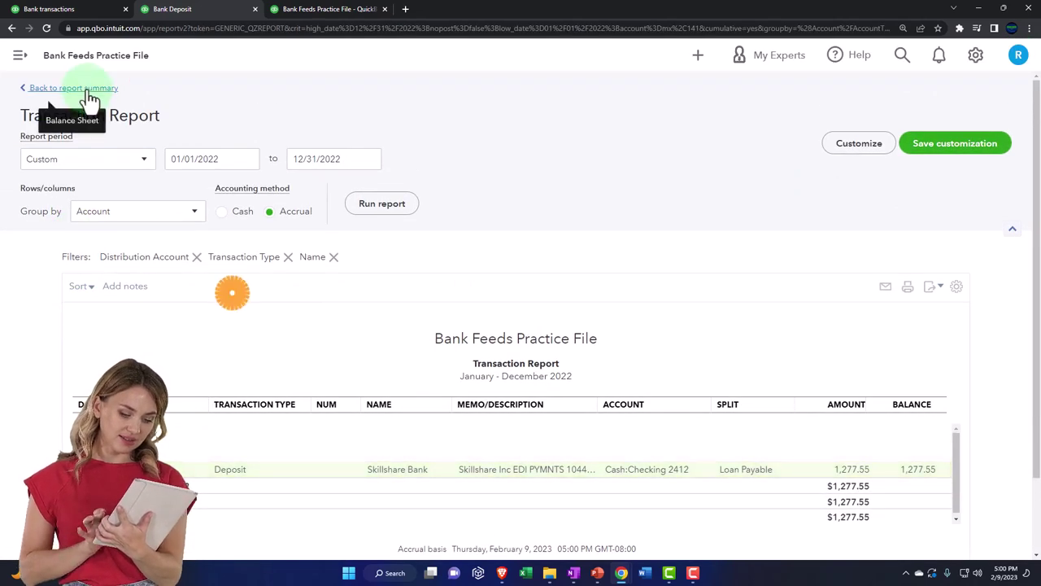
click(73, 88)
scroll(155, 265, down, 3)
key(ctrl+plus)
key(ctrl+plus)
key(ctrl+plus)
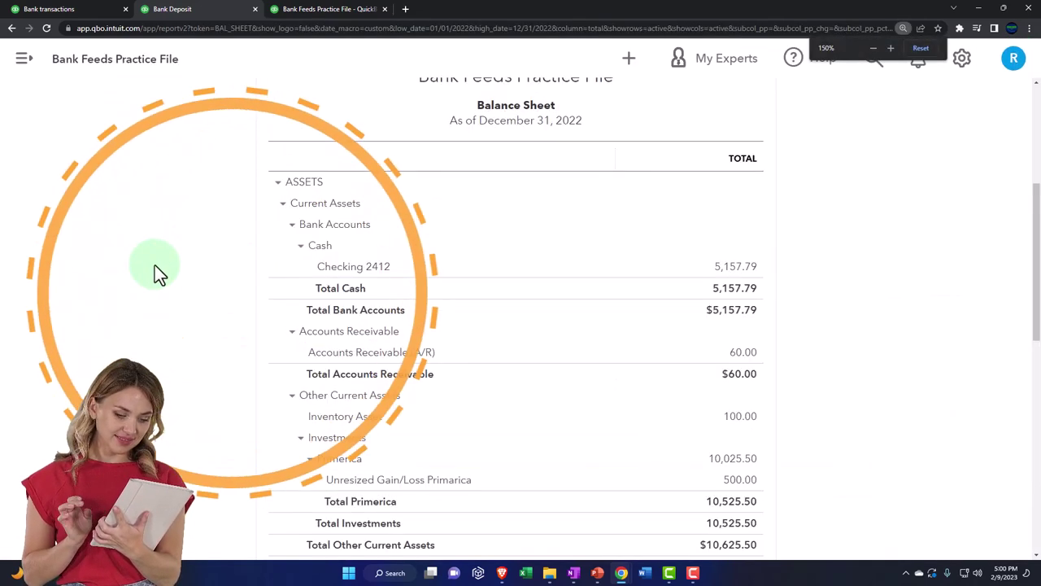
scroll(155, 265, down, 3)
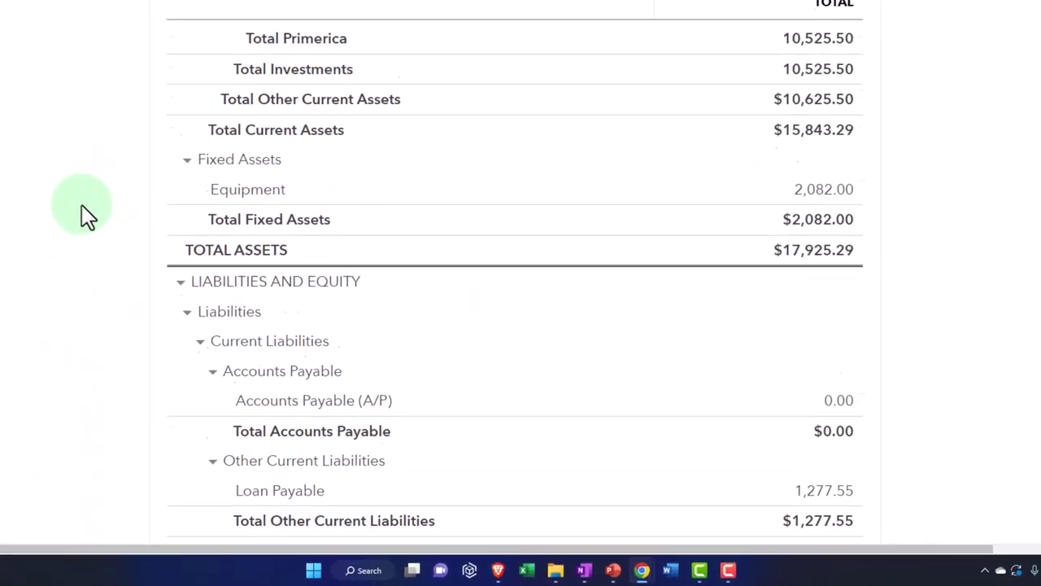
scroll(81, 212, down, 3)
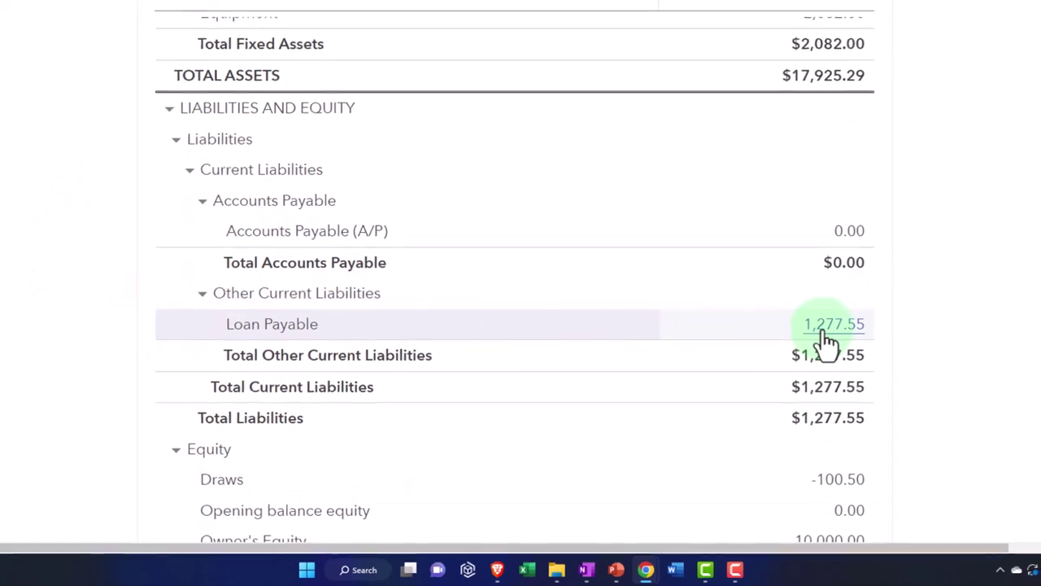
Open the transaction detail behind the Balance Sheet's Loan Payable amount and review the deposit listed there.
click(832, 326)
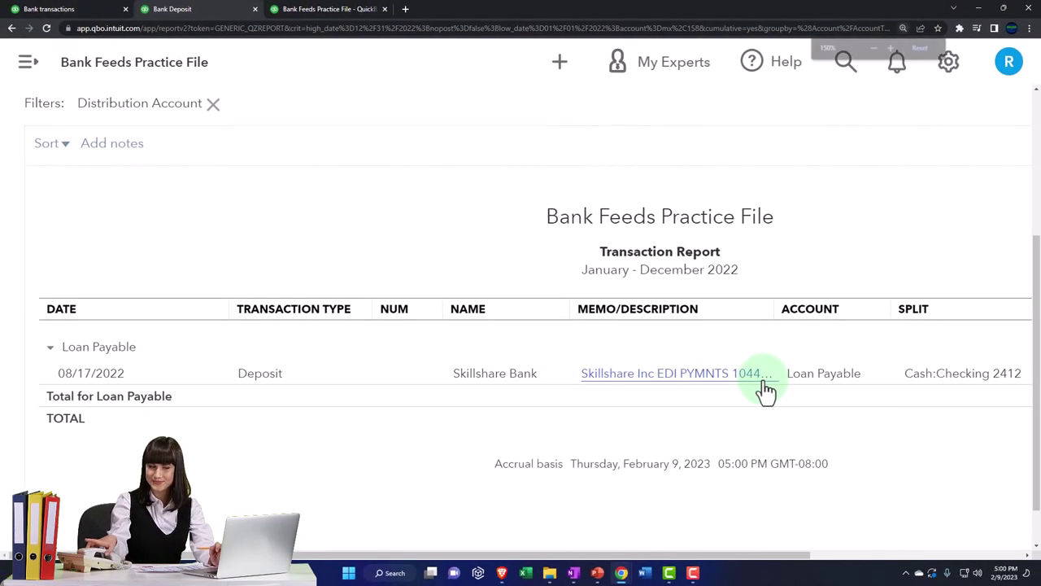
key(ctrl+minus)
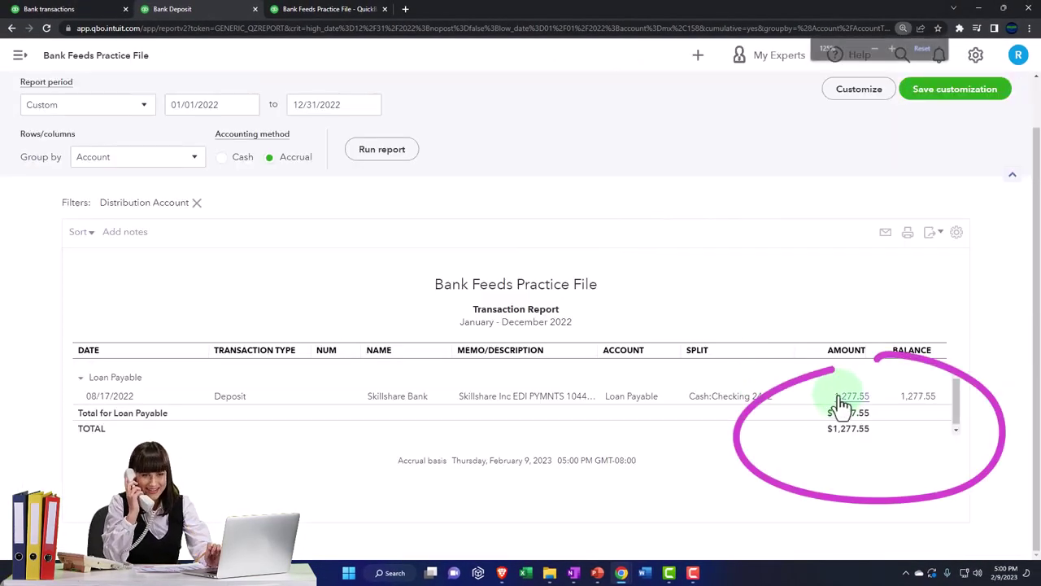
scroll(115, 194, up, 2)
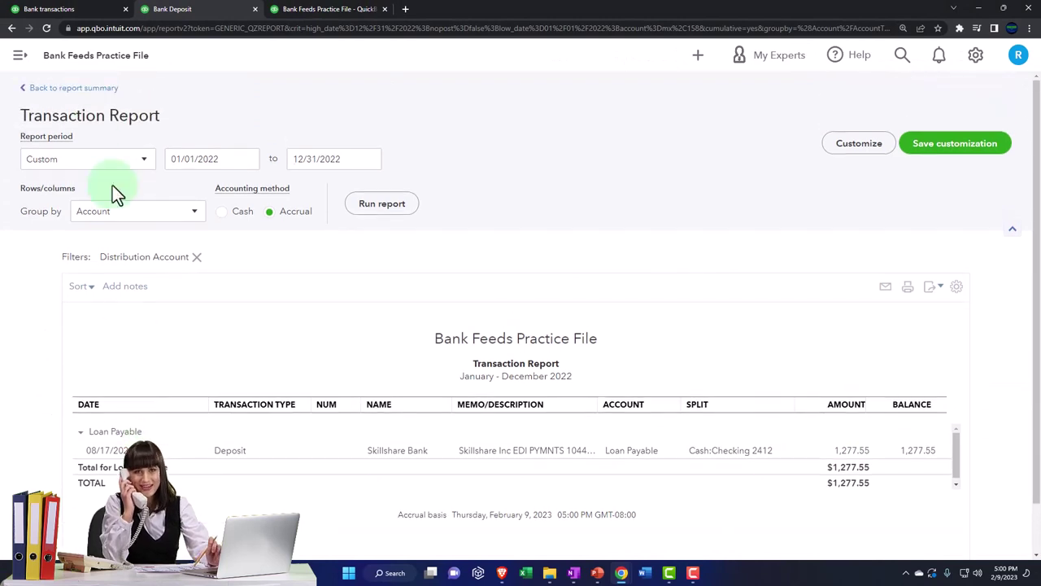
Return to the Balance Sheet and collapse its Assets and Liabilities and Equity sections.
click(75, 92)
key(ctrl+plus)
key(ctrl+plus)
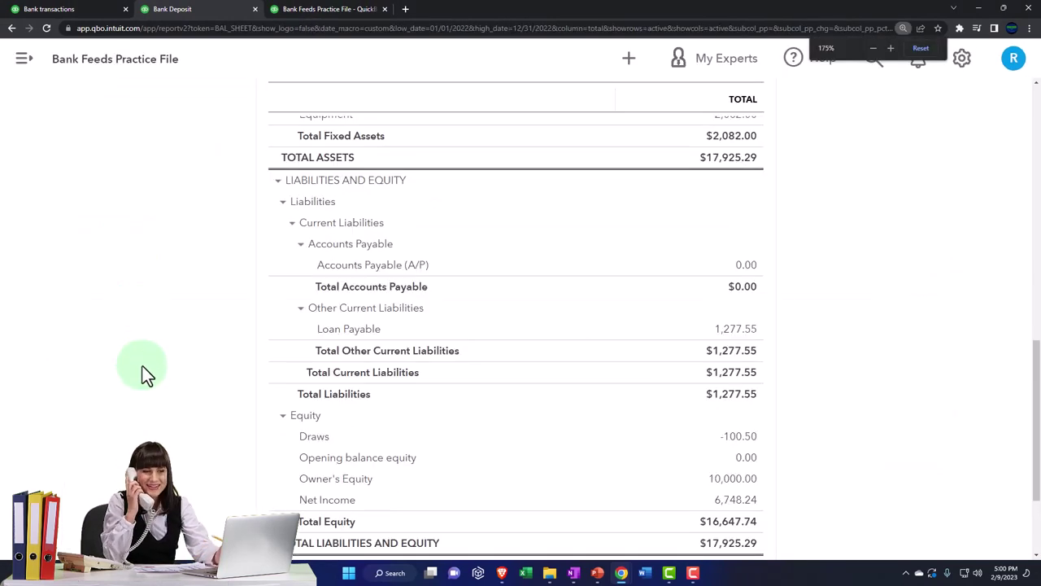
key(ctrl+plus)
scroll(168, 380, up, 6)
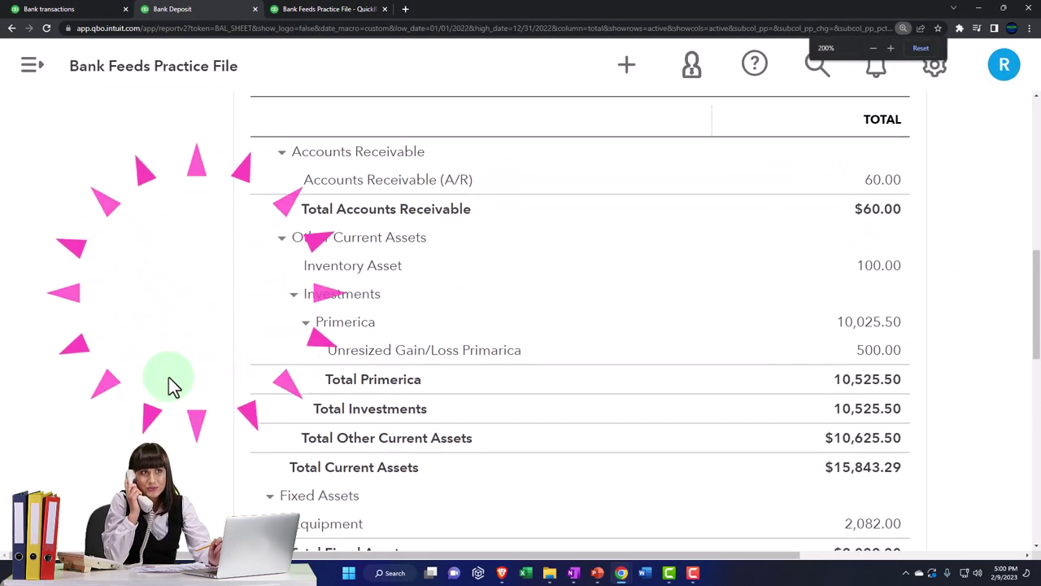
scroll(245, 260, up, 3)
click(261, 319)
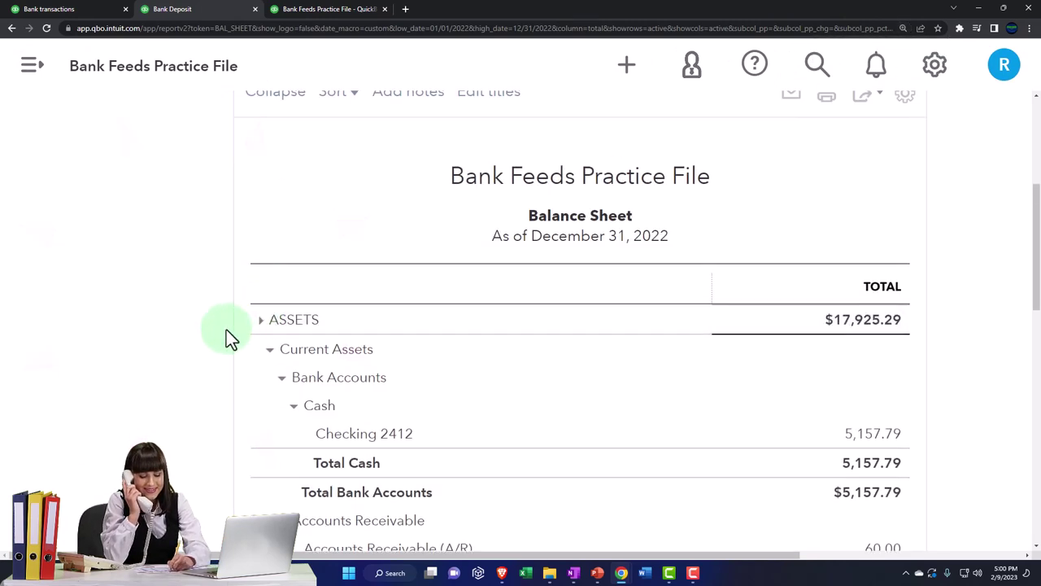
scroll(236, 329, down, 1)
click(262, 296)
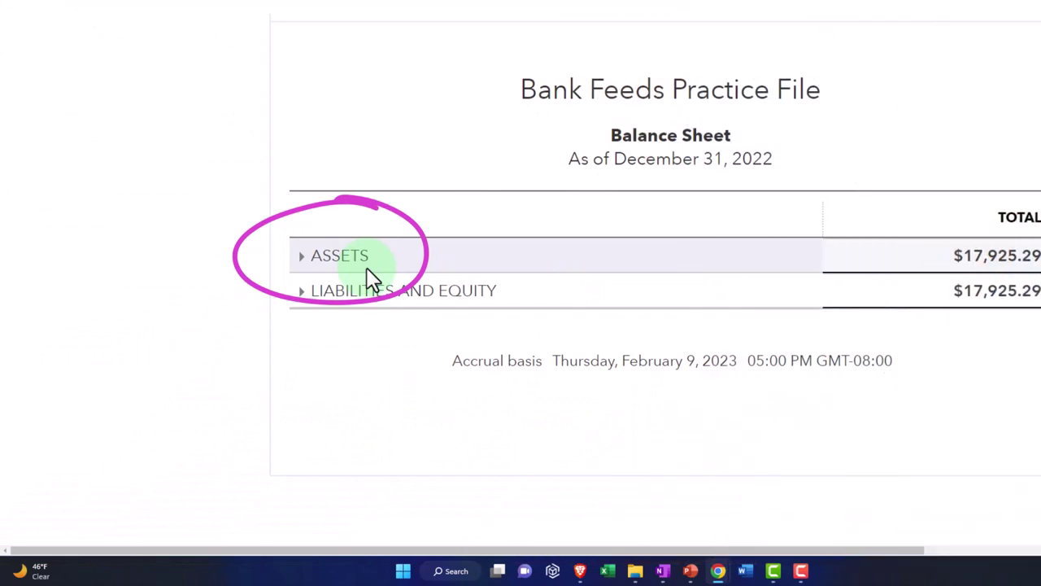
Expand the Assets and Liabilities and Equity sections again and examine the Loan Payable line.
click(301, 259)
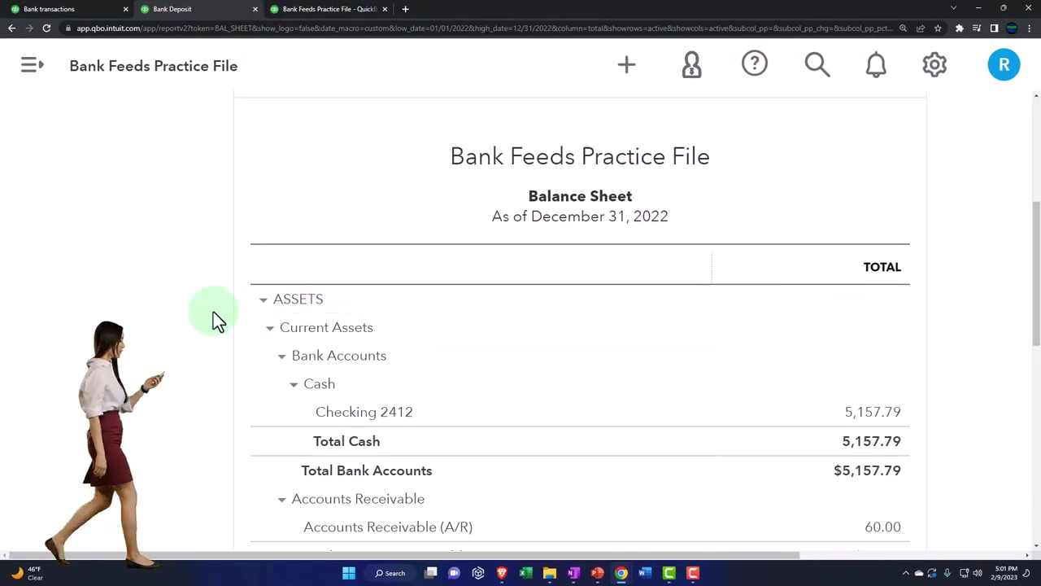
scroll(213, 311, down, 7)
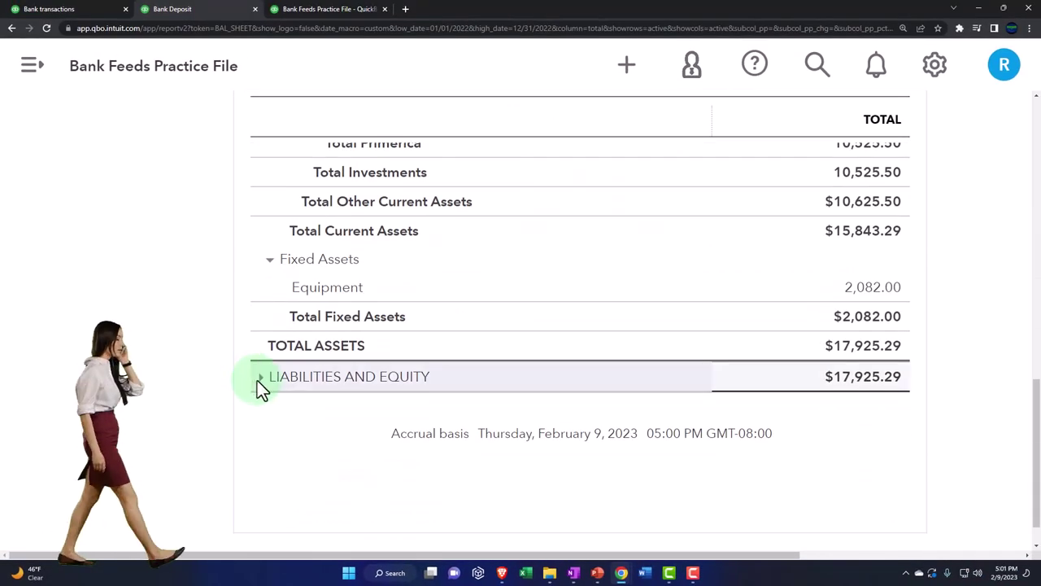
click(257, 380)
scroll(195, 376, down, 4)
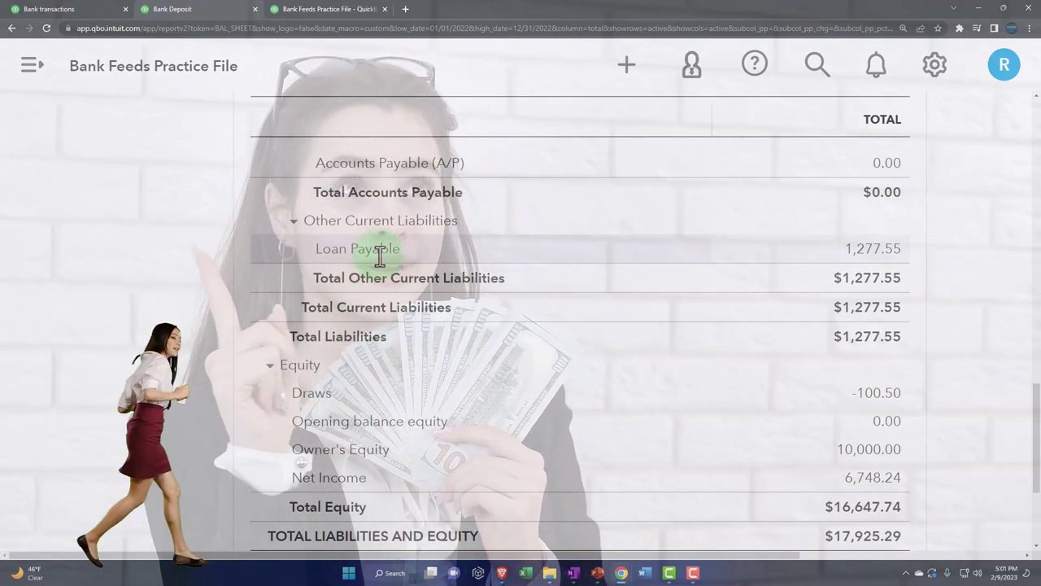
click(380, 255)
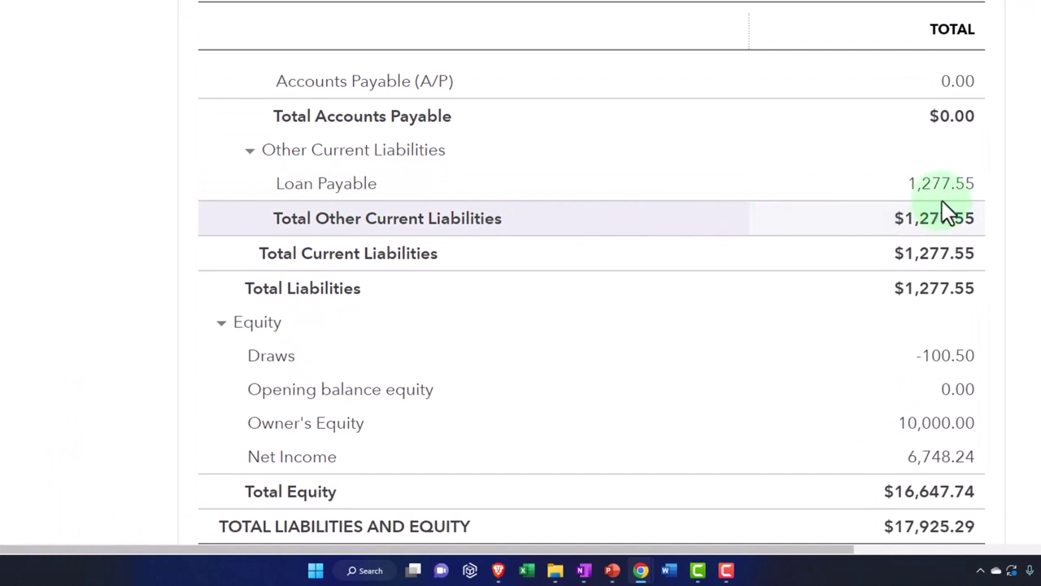
click(960, 189)
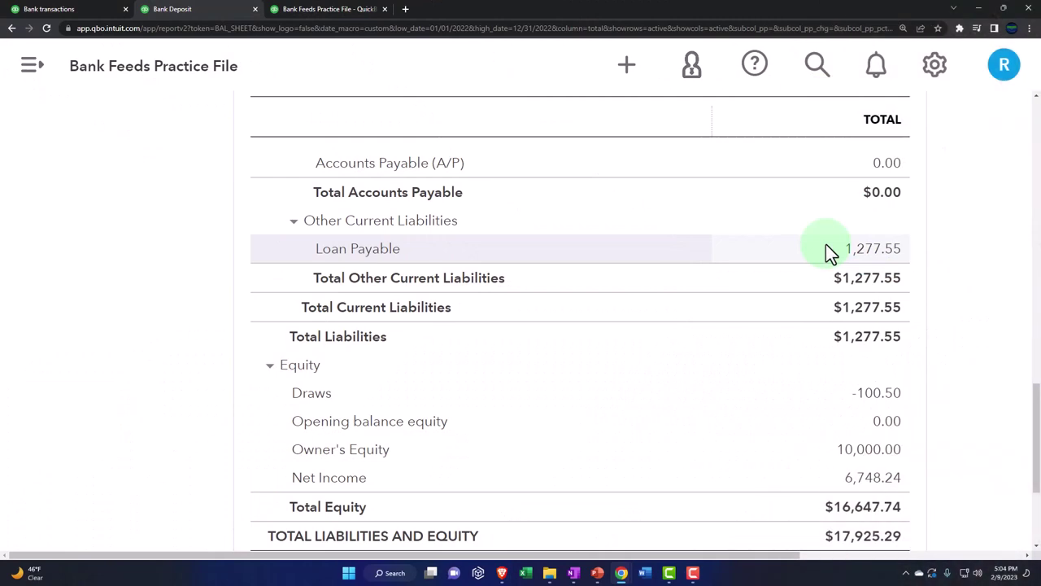
Check the remaining Skillshare deposits in the bank feed, and return to the Balance Sheet to compare the Loan Payable line.
click(82, 12)
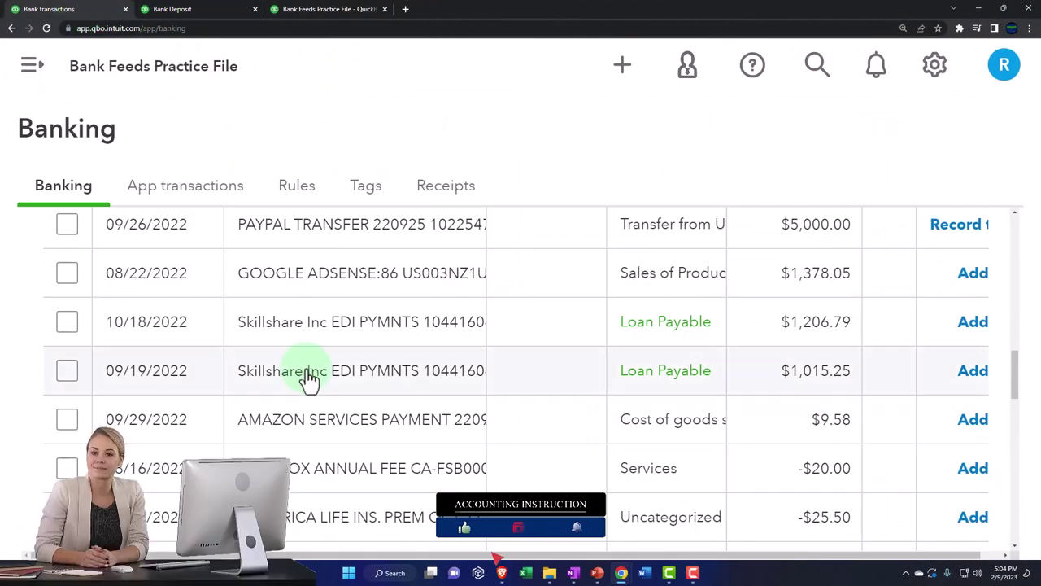
key(ctrl+minus)
scroll(310, 378, down, 1)
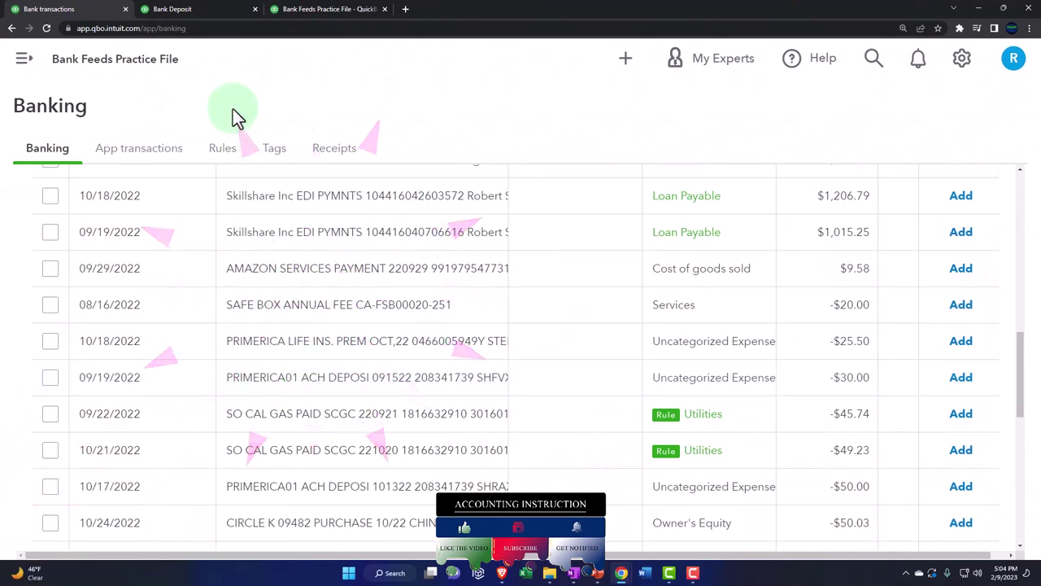
click(213, 11)
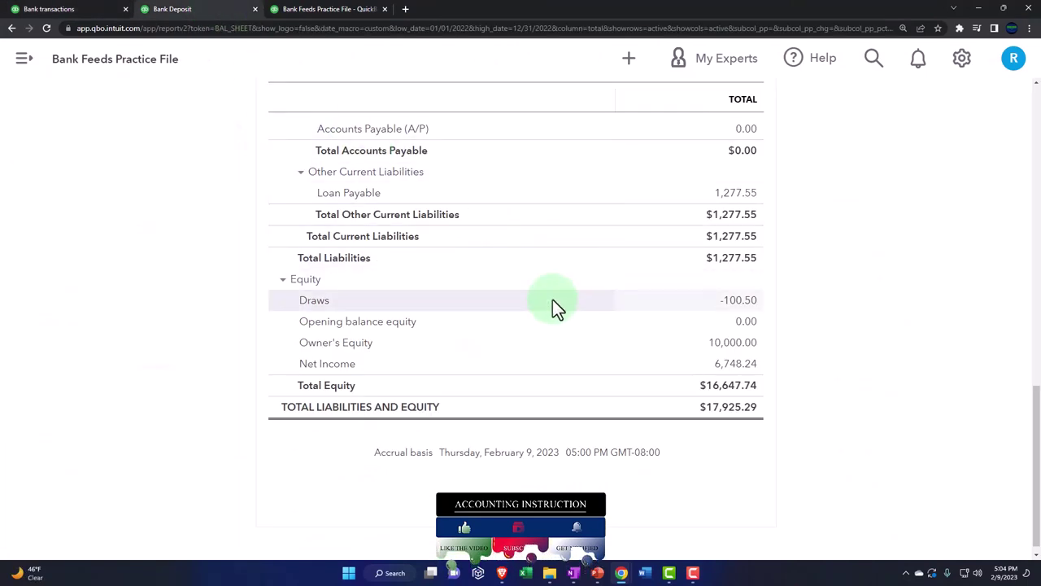
key(ctrl+plus)
key(ctrl+plus)
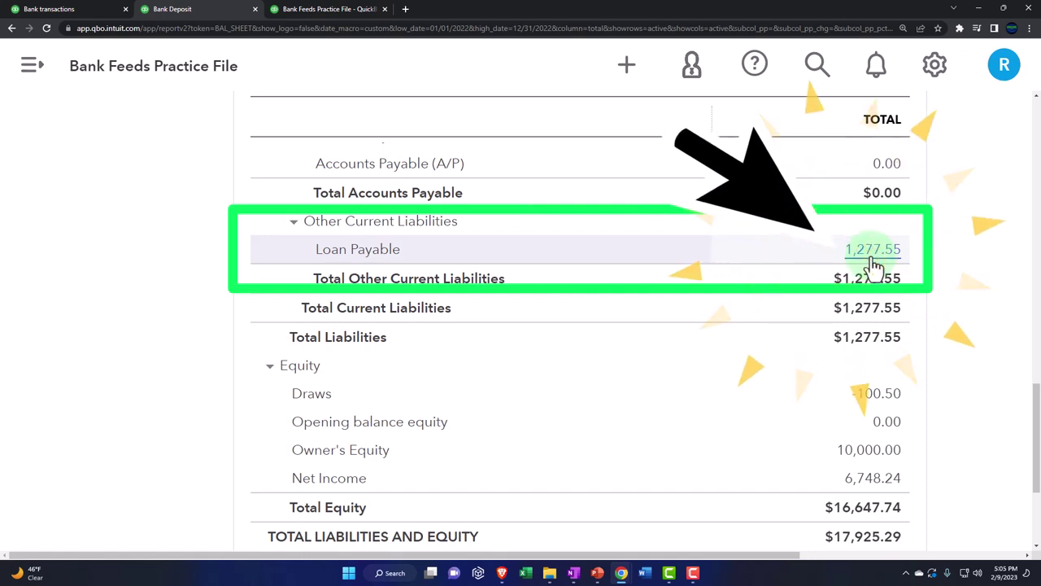
Return to the Checking 2412 bank feed and expand the 10/18/2022 Skillshare deposit of $1,206.79 for categorizing.
click(92, 18)
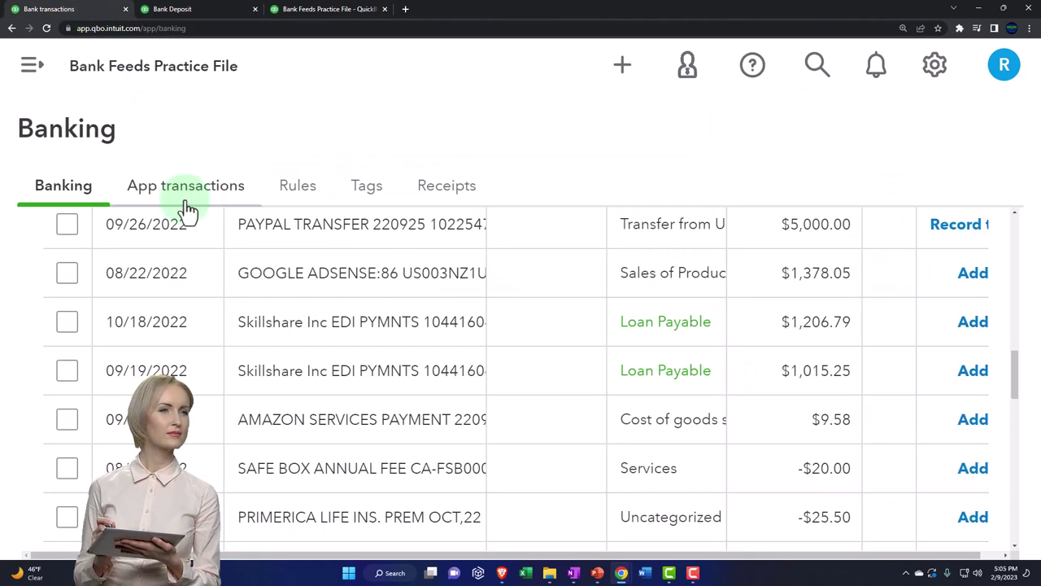
key(ctrl+minus)
scroll(236, 293, down, 1)
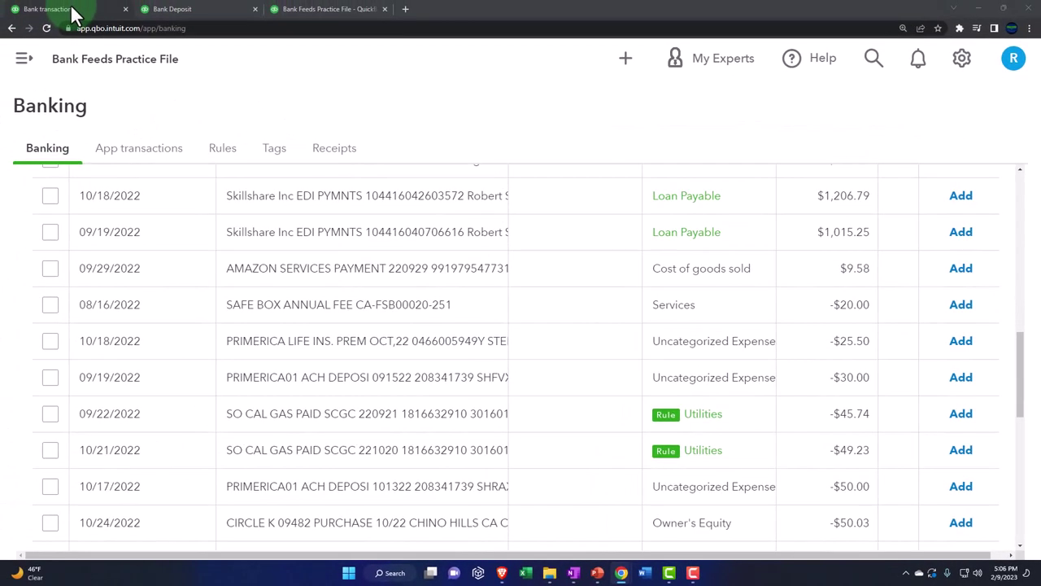
scroll(142, 299, up, 10)
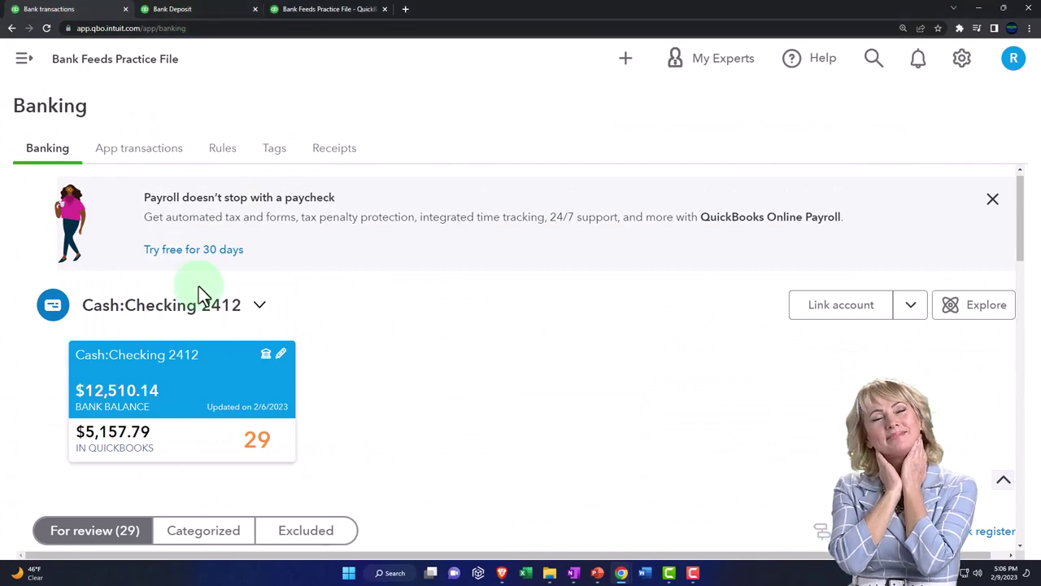
scroll(199, 293, down, 5)
scroll(155, 344, down, 3)
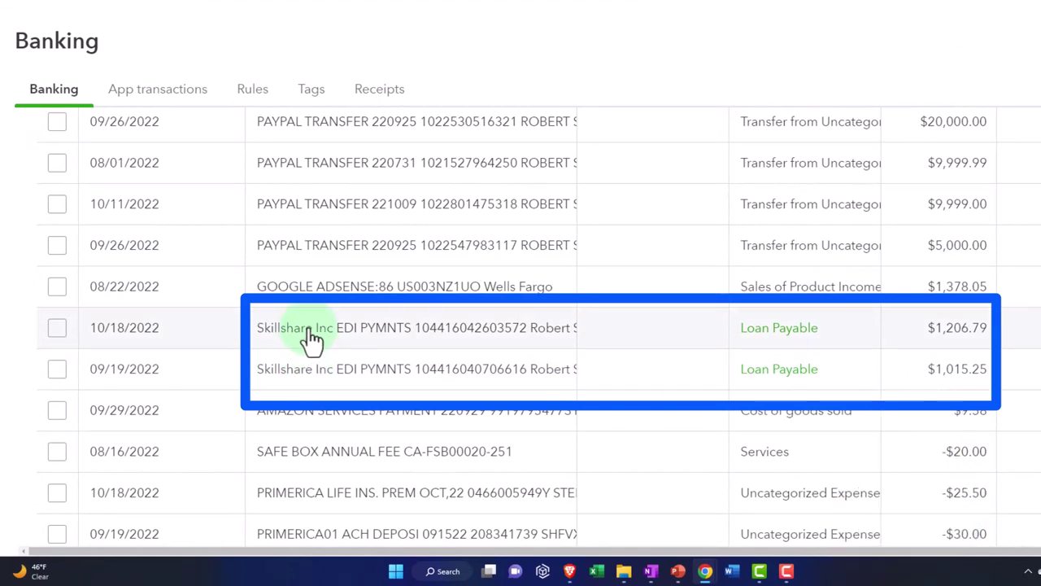
click(313, 340)
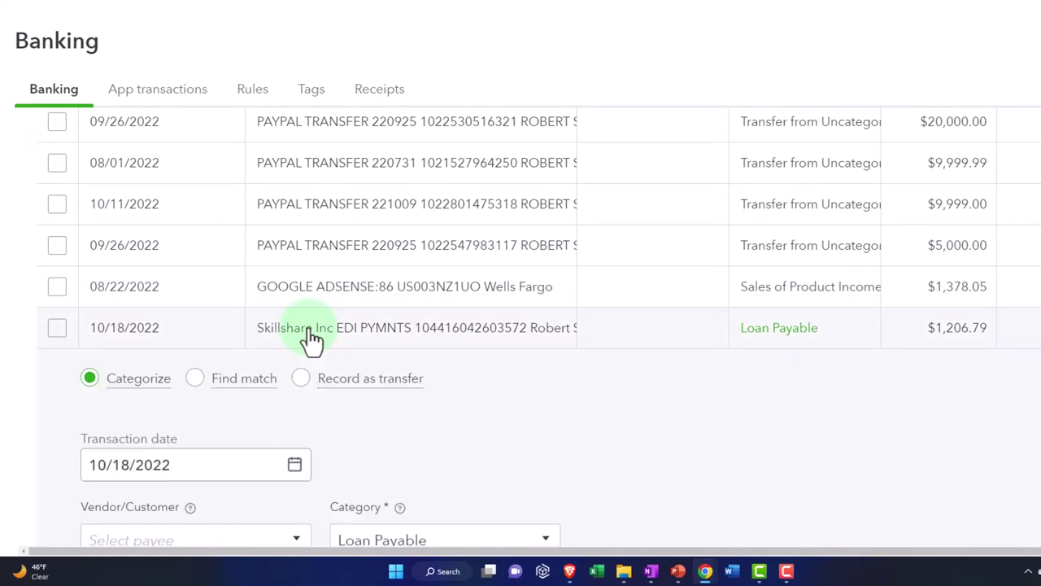
scroll(313, 340, down, 2)
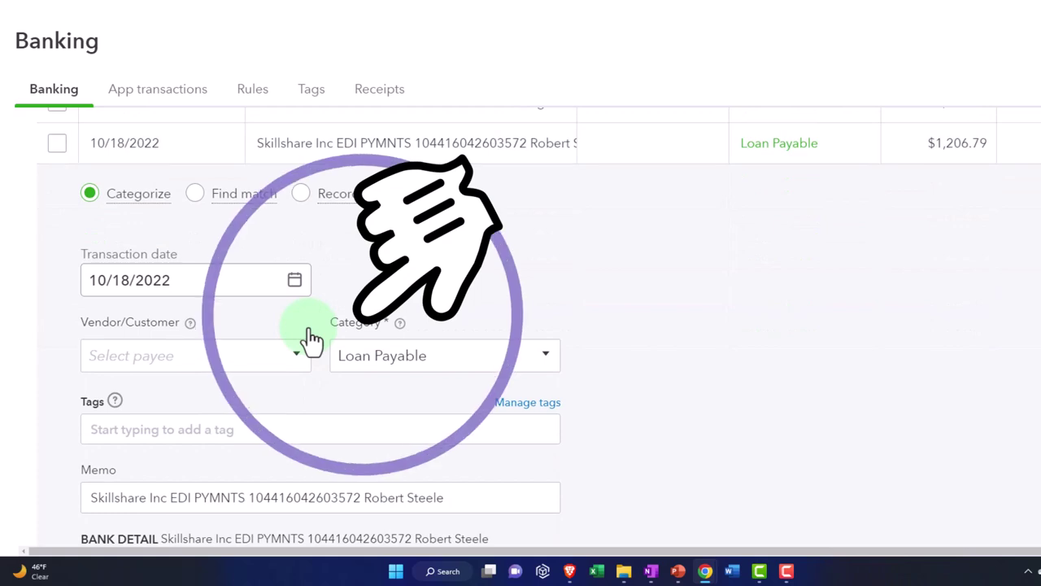
scroll(302, 342, down, 1)
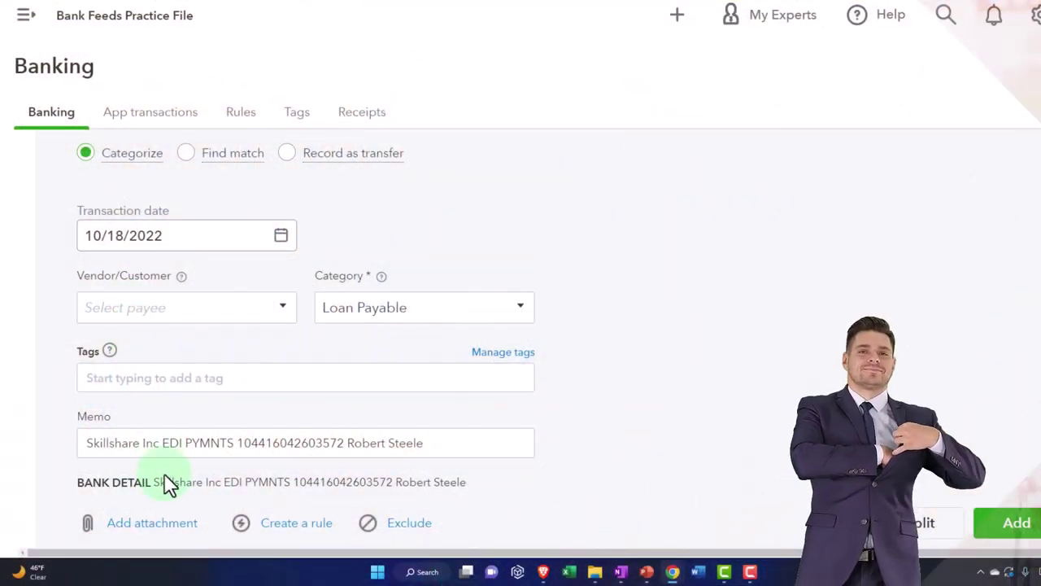
Create a new customer named Owner Customer and assign it as the payee of the 10/18/2022 Skillshare deposit.
click(126, 306)
text(Owe)
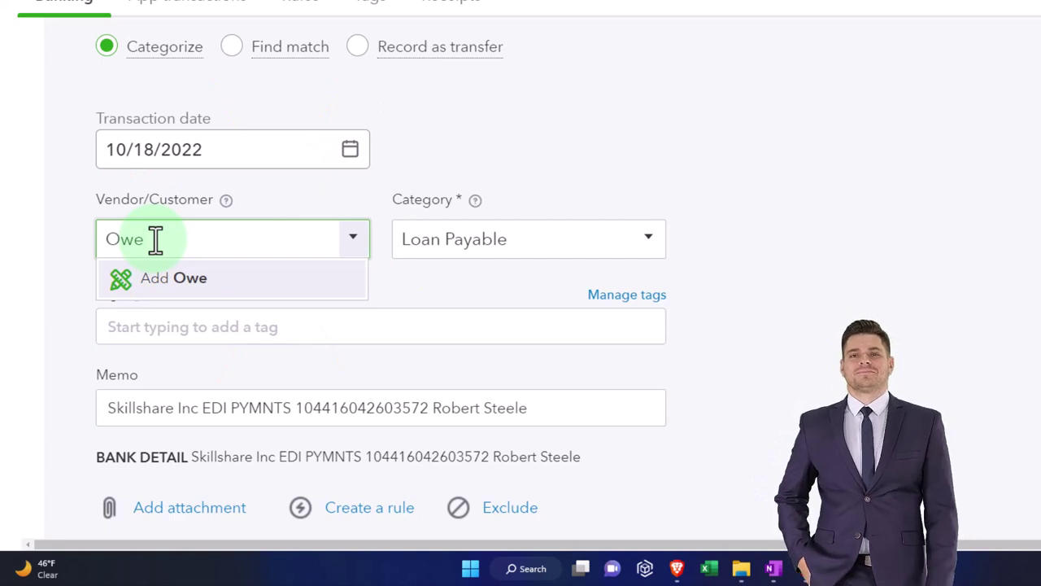
key(BackSpace)
text(ner C)
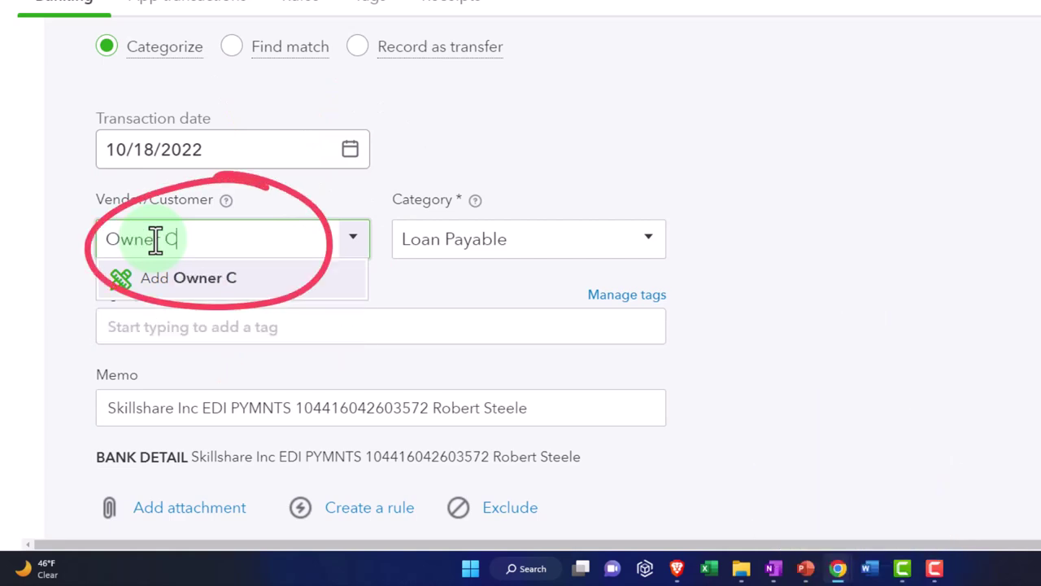
text(ustomer)
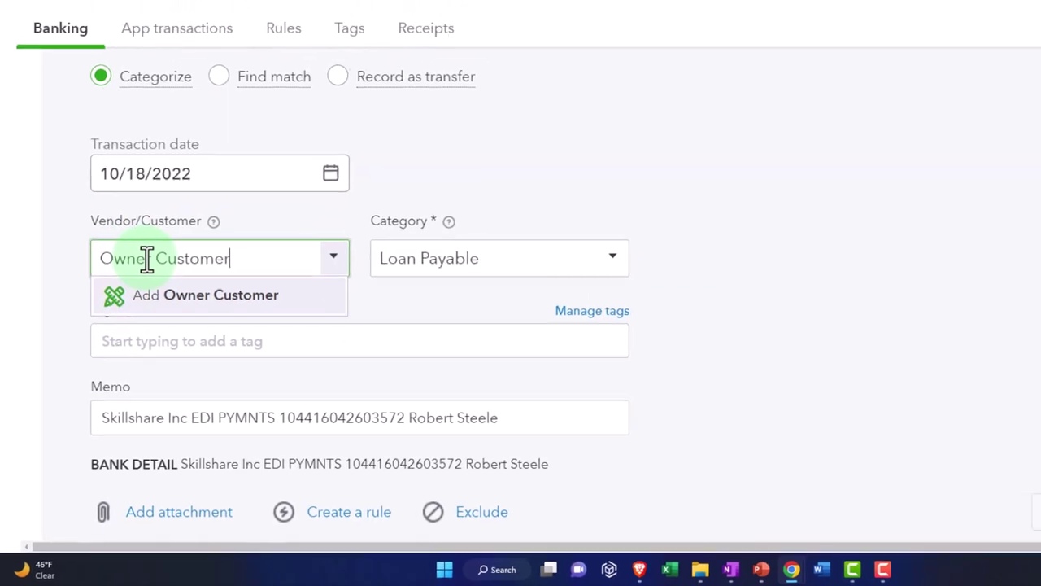
key(Return)
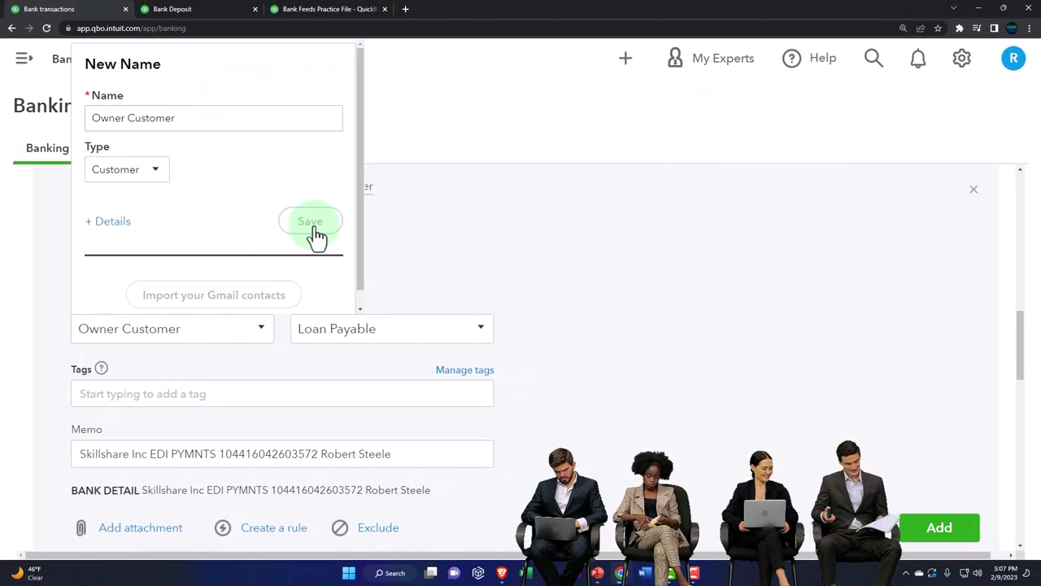
click(310, 223)
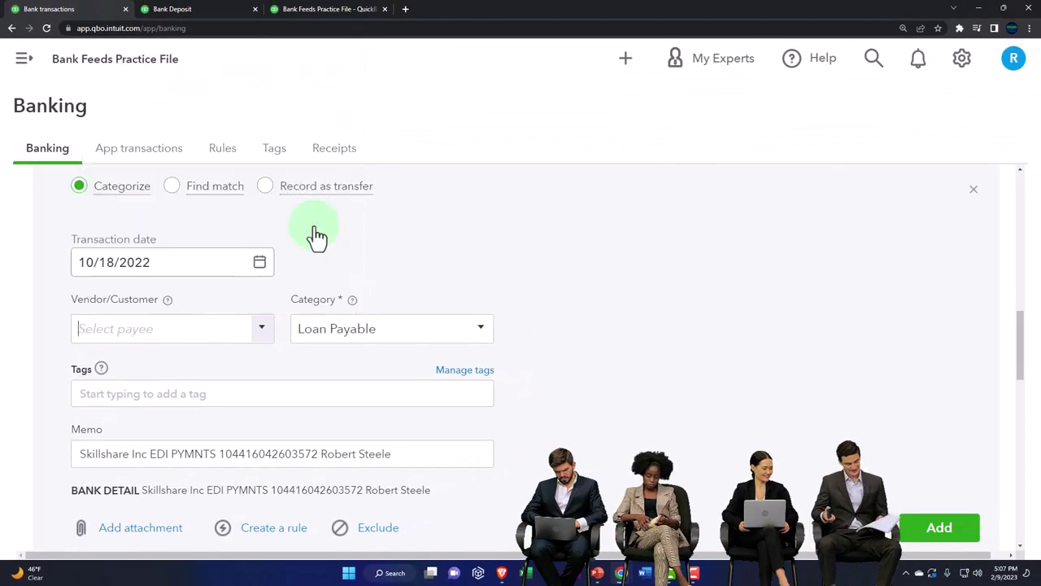
Start a new account for the 10/18/2022 Skillshare deposit's category, with account type Equity and detail type Owner's Equity.
click(481, 330)
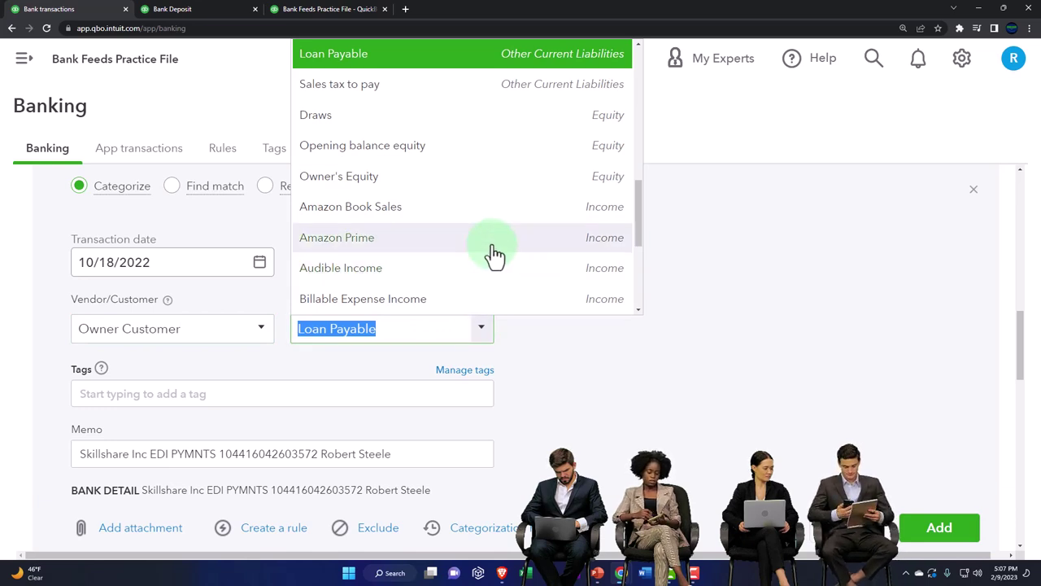
click(421, 337)
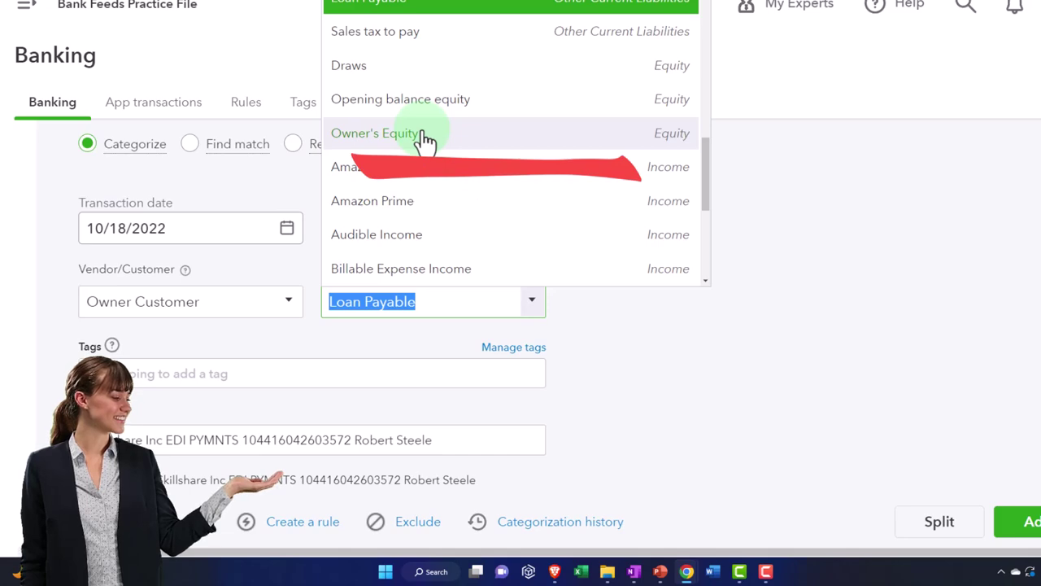
scroll(424, 140, up, 8)
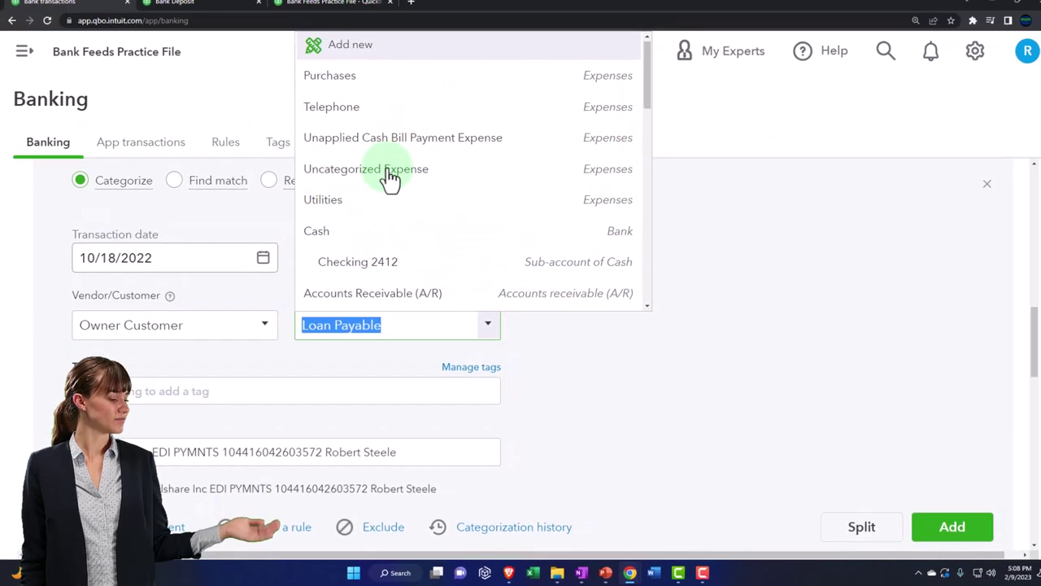
click(389, 172)
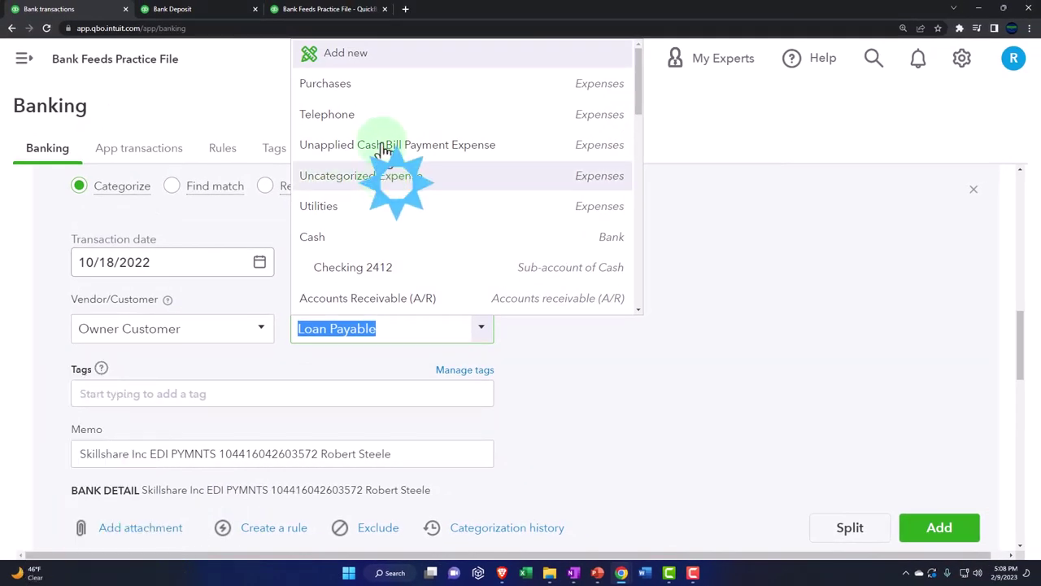
click(357, 62)
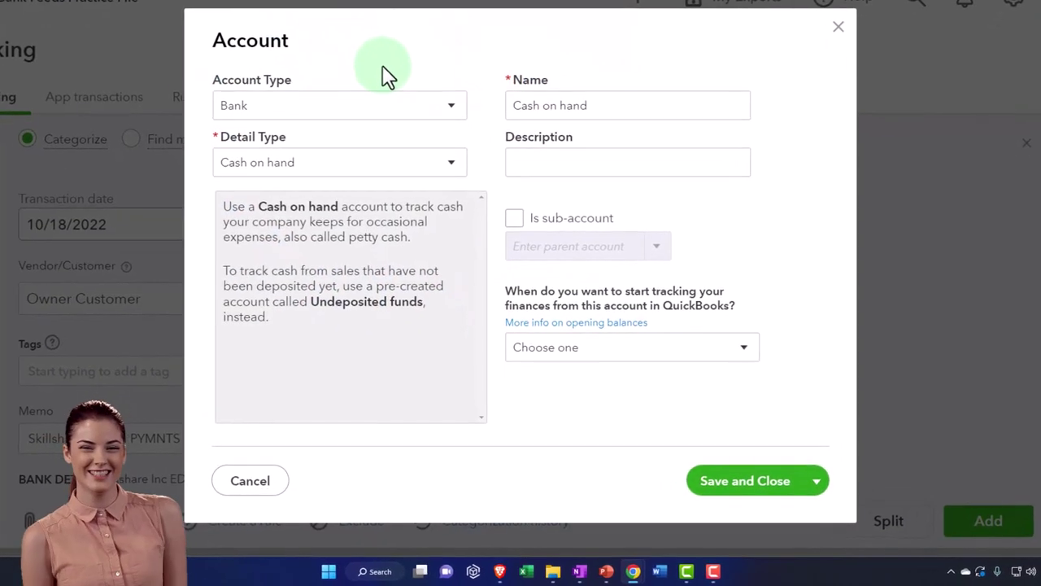
click(449, 112)
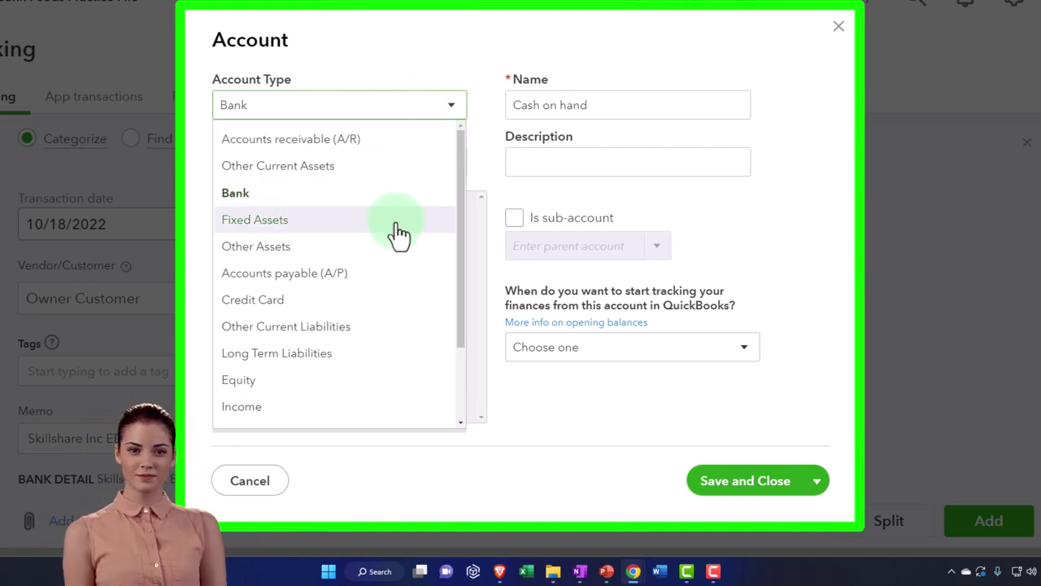
scroll(341, 285, down, 2)
click(306, 322)
click(447, 168)
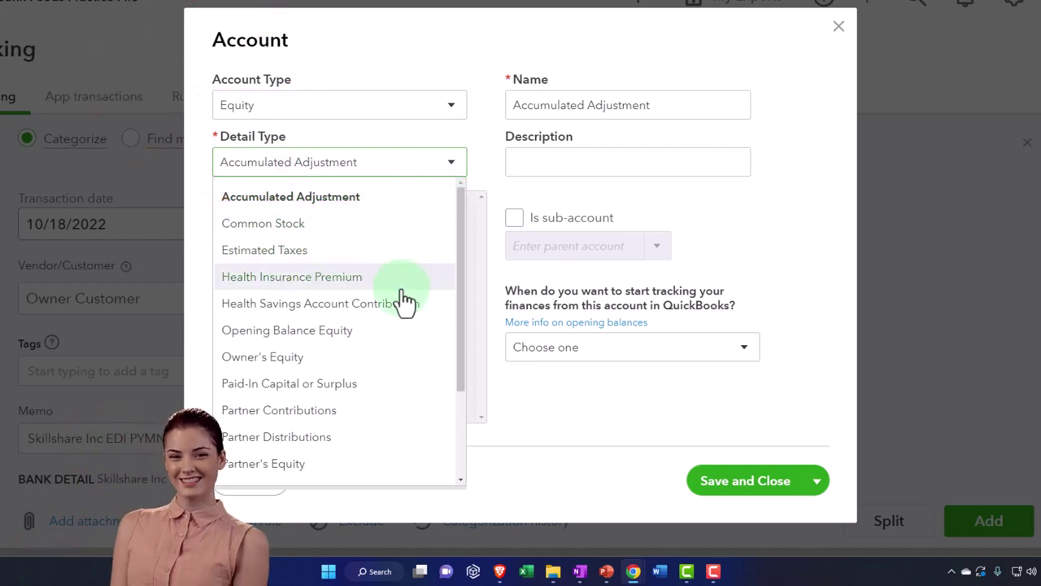
click(384, 358)
Name the new account Owner Investment, save it as the deposit's category, and add the categorized deposit to the books.
drag(602, 105, 525, 51)
text(O)
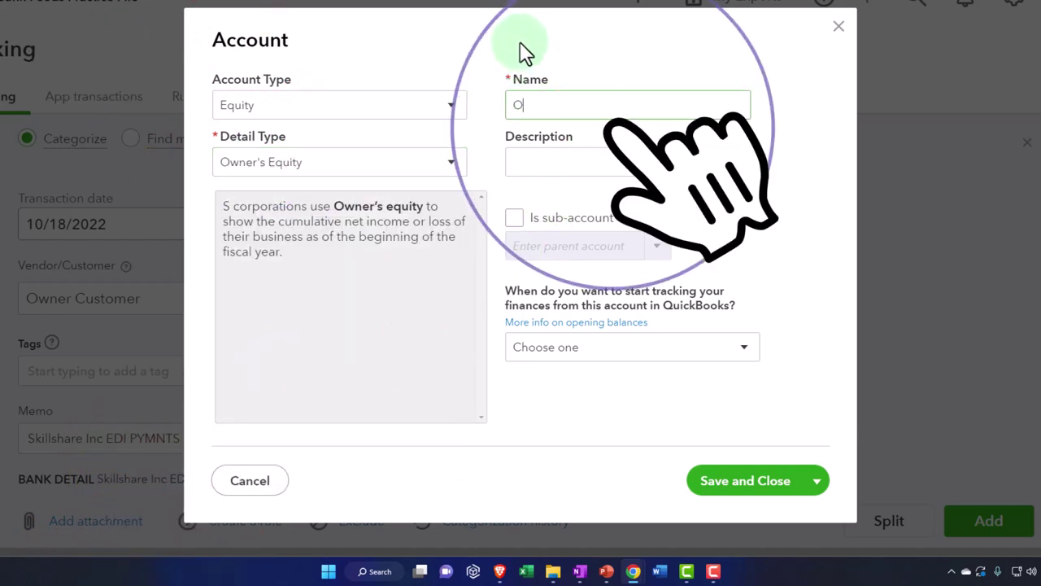
text(nner Investment)
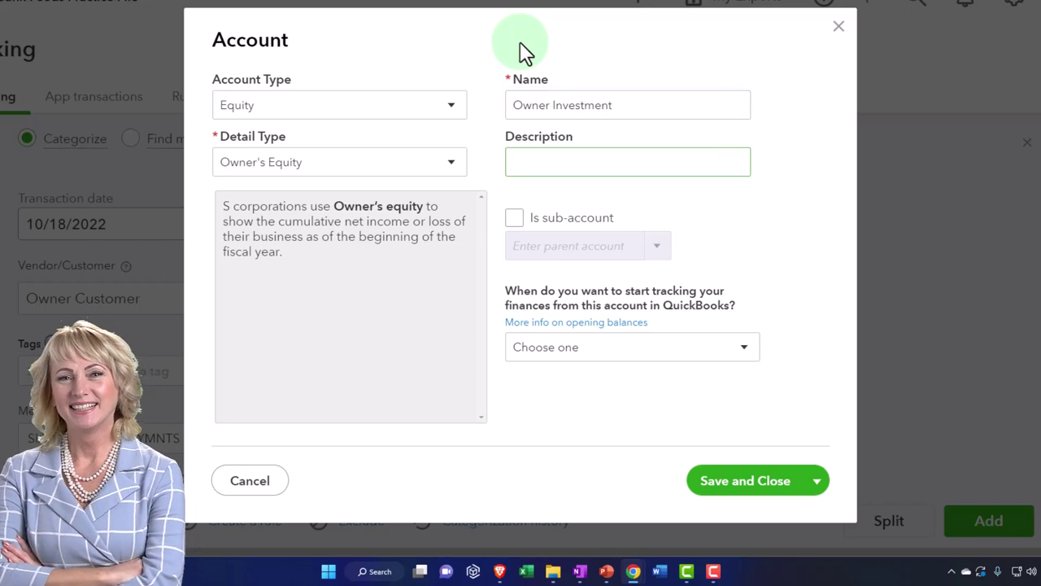
click(736, 479)
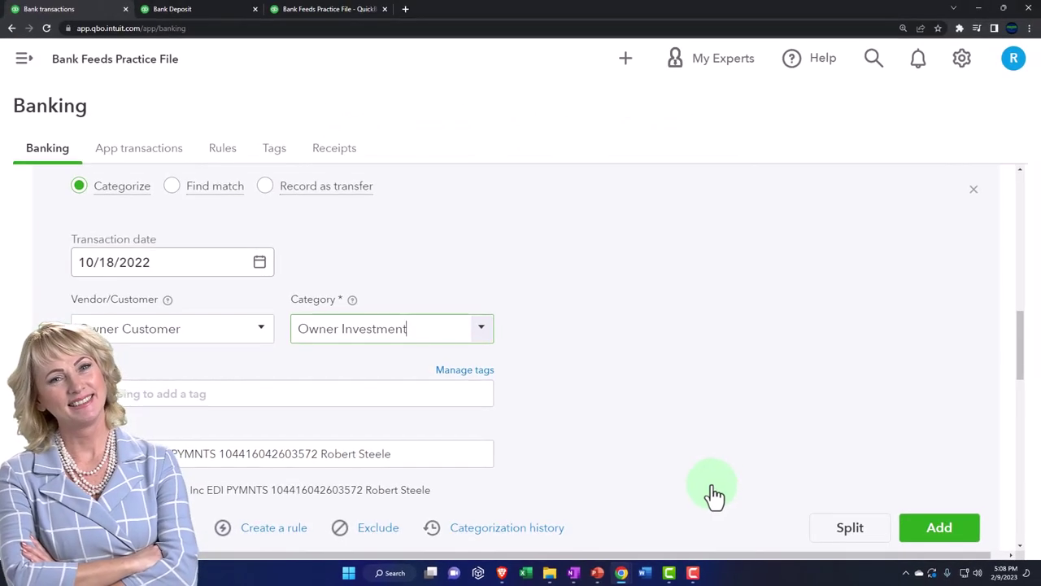
scroll(647, 423, down, 1)
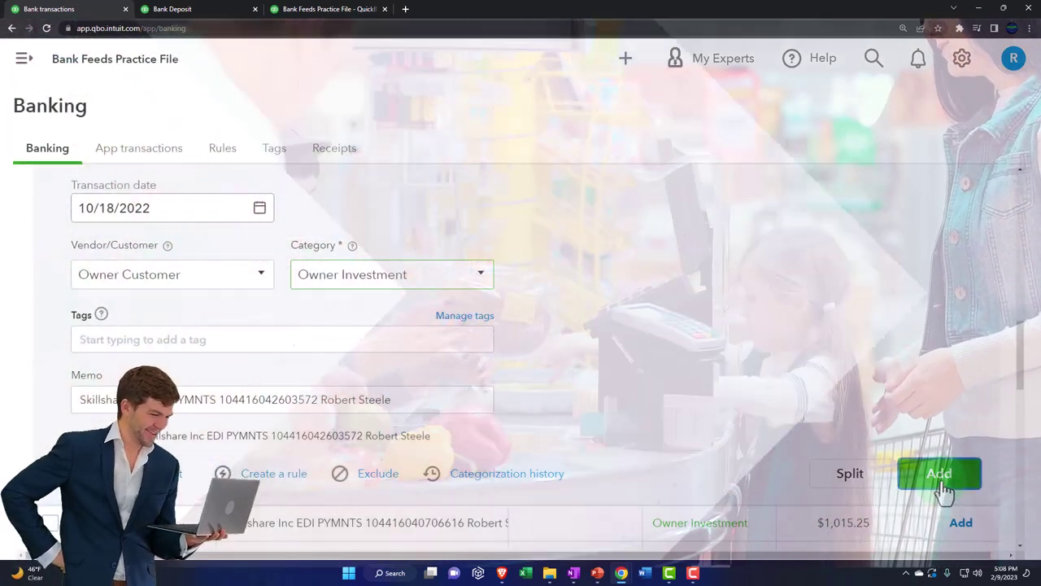
click(931, 484)
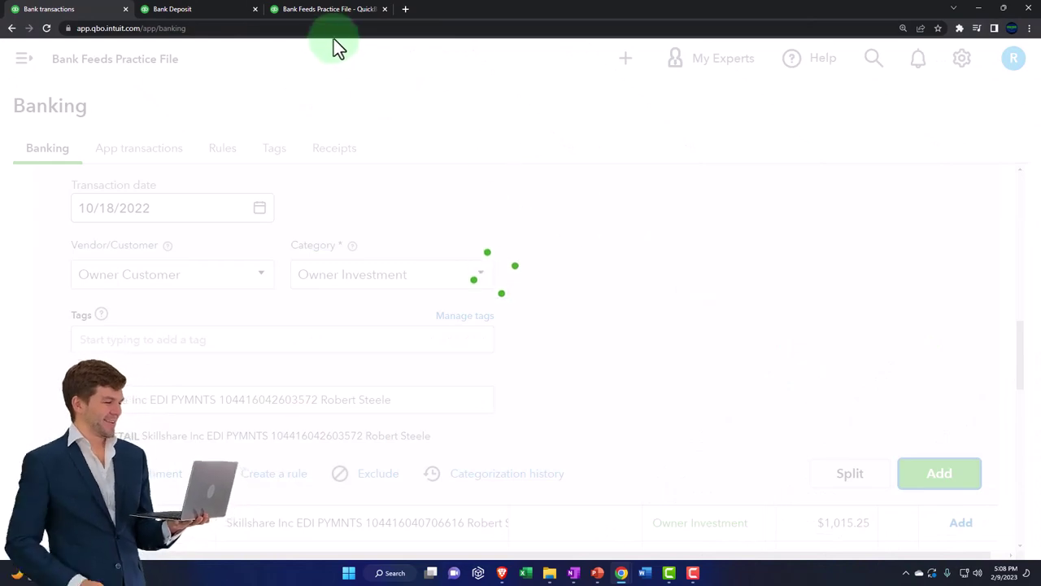
Return to the Balance Sheet, rerun it, and examine the Checking 2412 balance.
click(215, 8)
scroll(504, 340, up, 6)
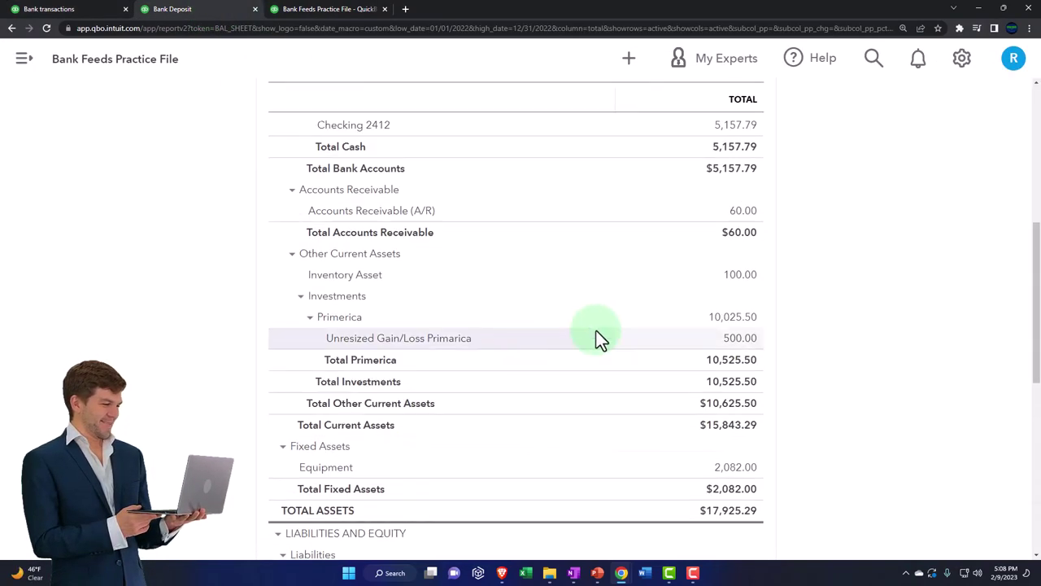
scroll(602, 334, up, 5)
click(729, 232)
scroll(708, 332, down, 3)
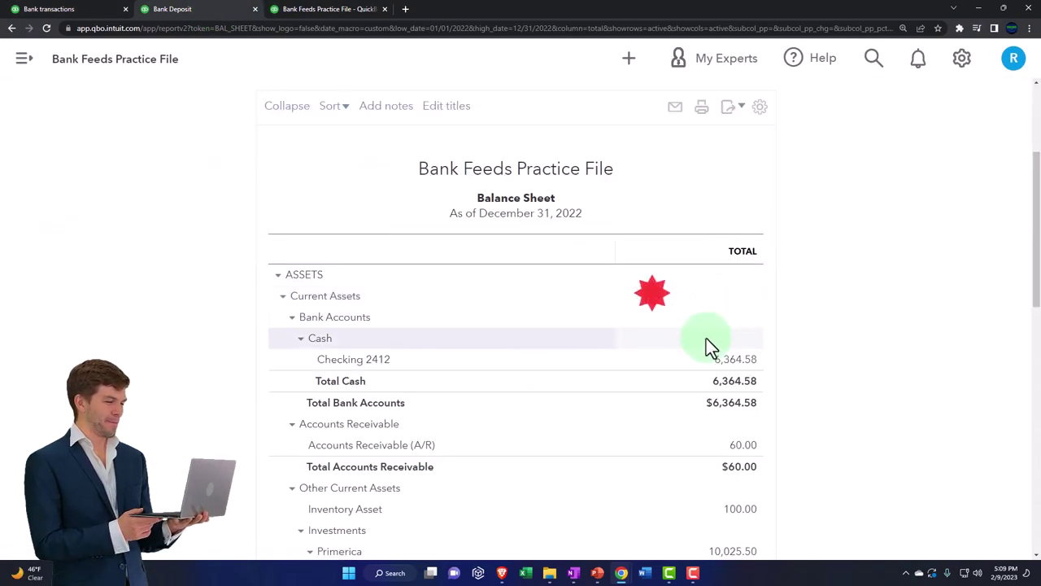
key(ctrl+plus)
key(ctrl+plus)
key(ctrl+plus)
key(ctrl+plus)
key(ctrl+plus)
scroll(693, 366, down, 2)
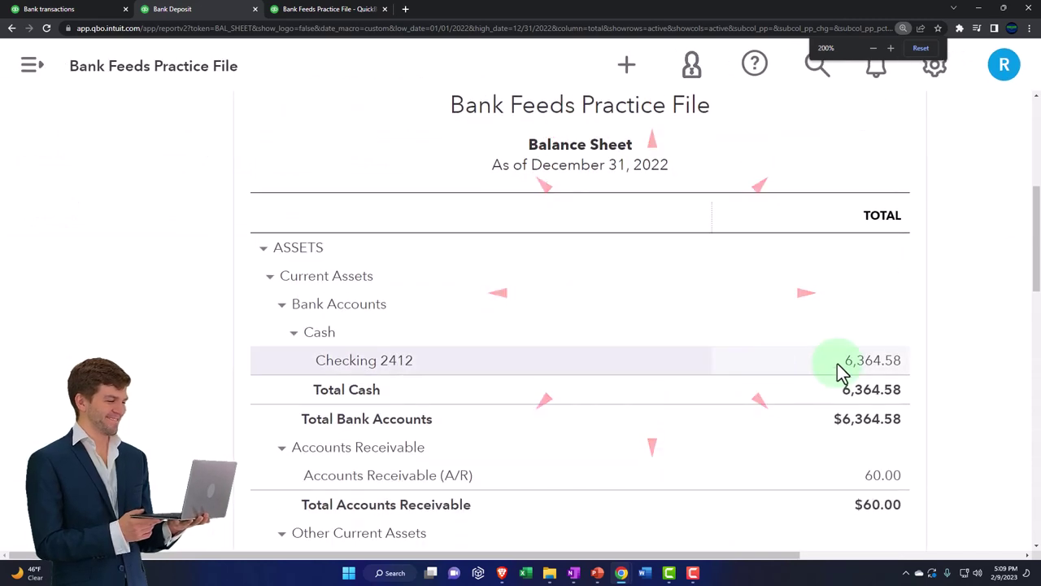
Open the Checking 2412 transaction report from the Balance Sheet and filter its transaction type to Deposit.
click(846, 367)
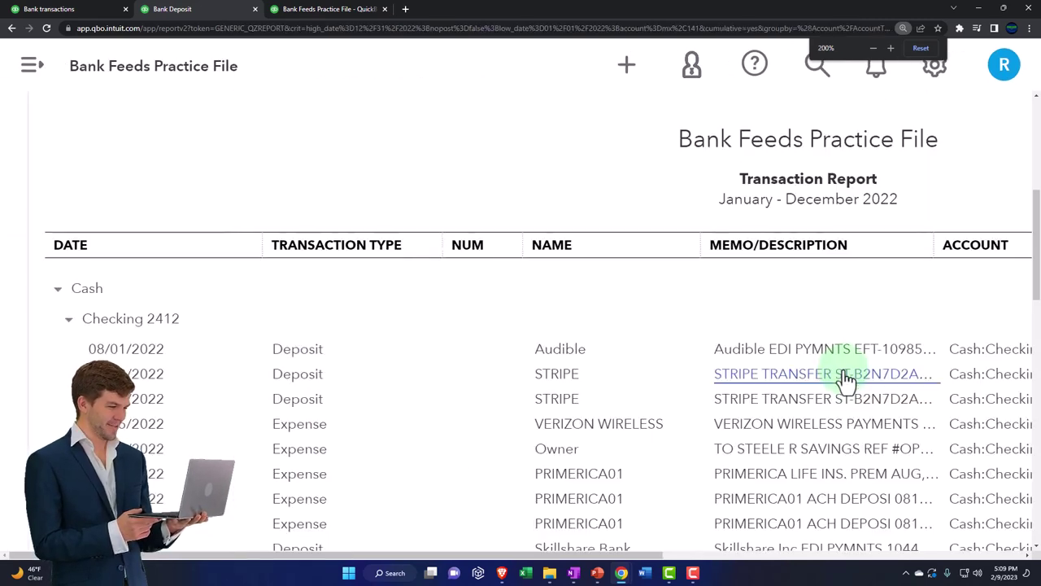
key(ctrl+minus)
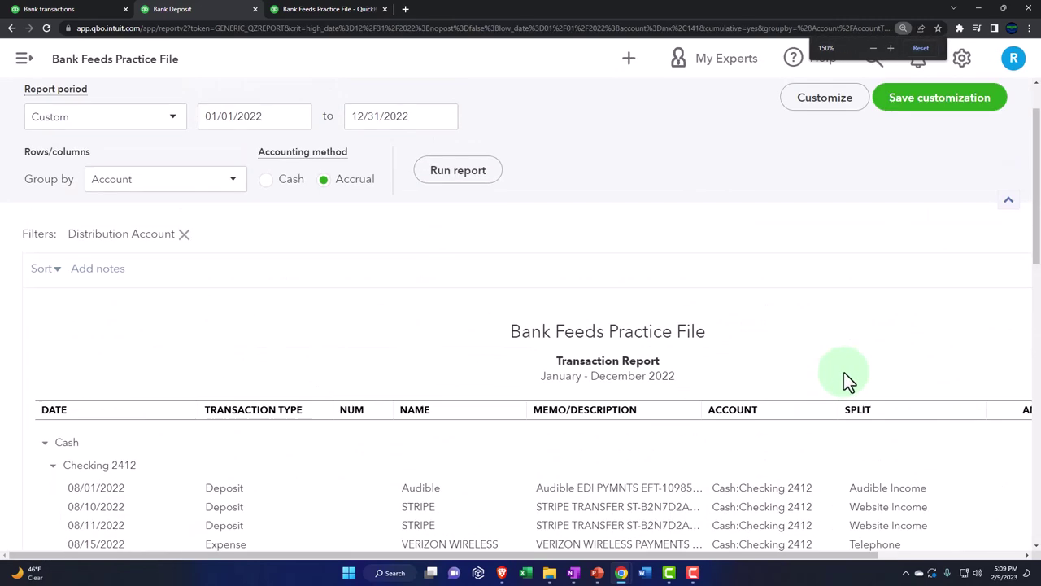
click(825, 172)
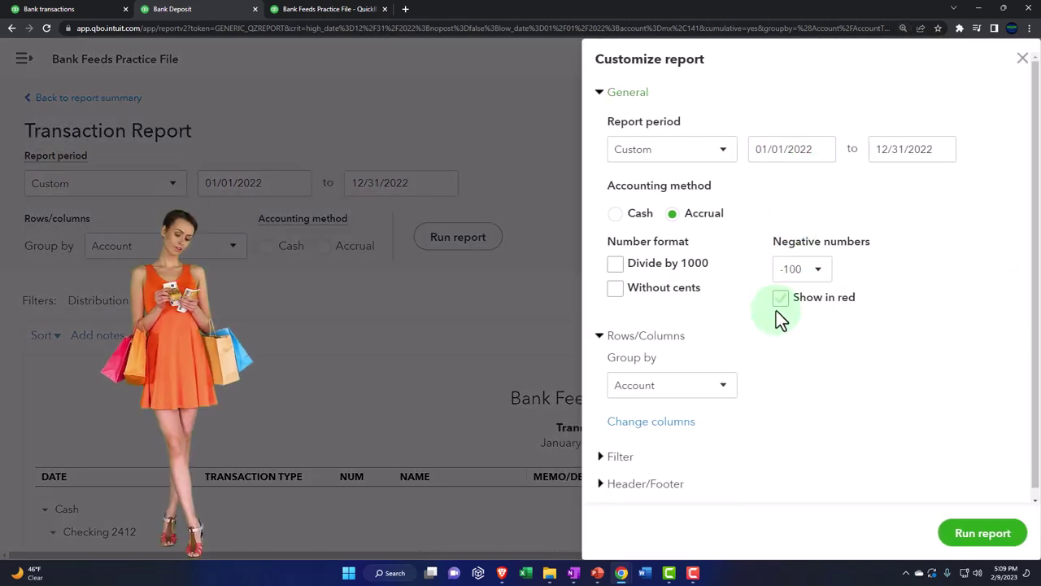
click(612, 447)
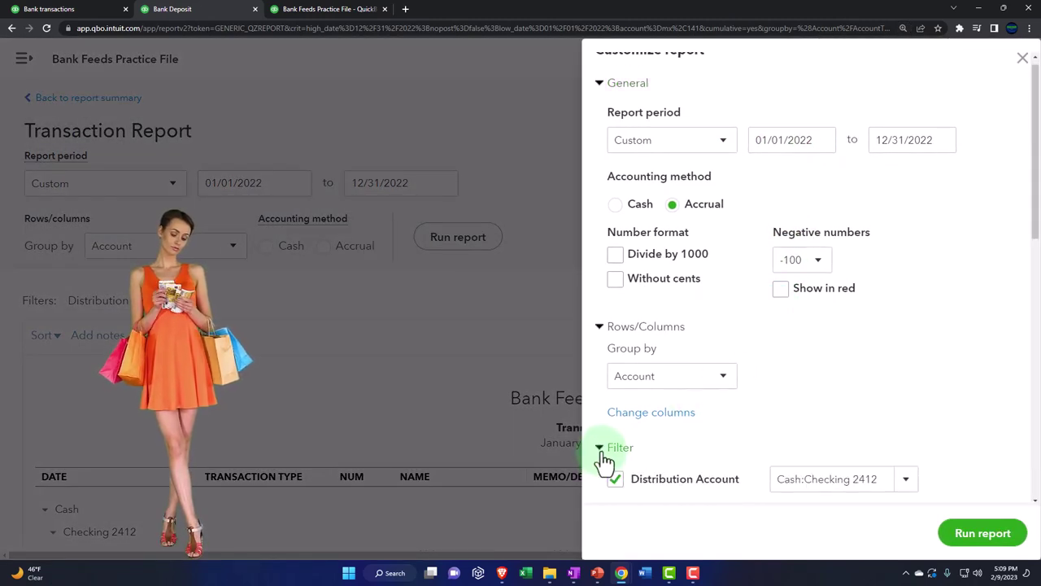
scroll(681, 366, down, 3)
click(908, 257)
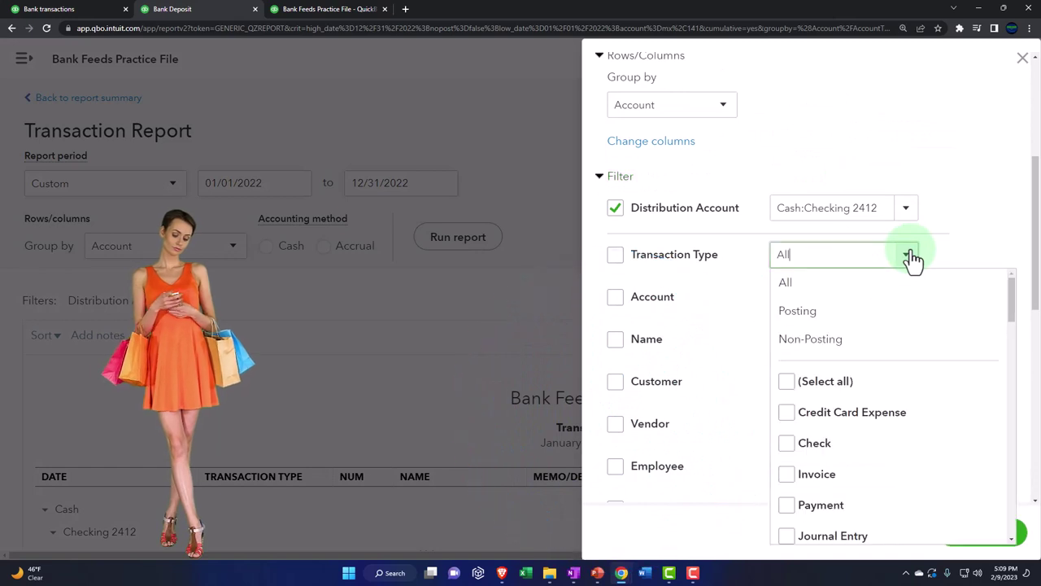
scroll(899, 361, down, 3)
scroll(899, 377, down, 4)
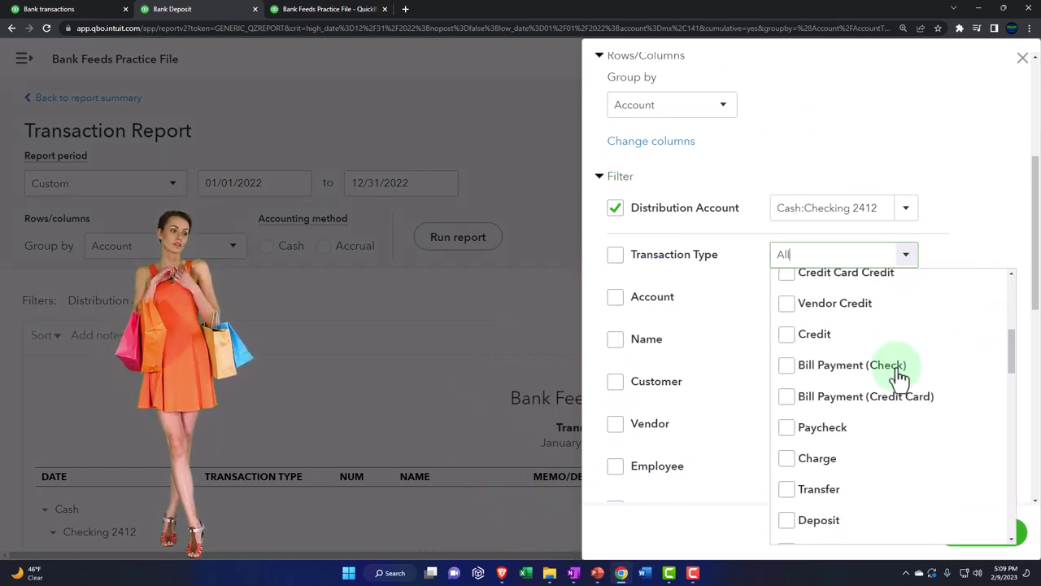
click(790, 467)
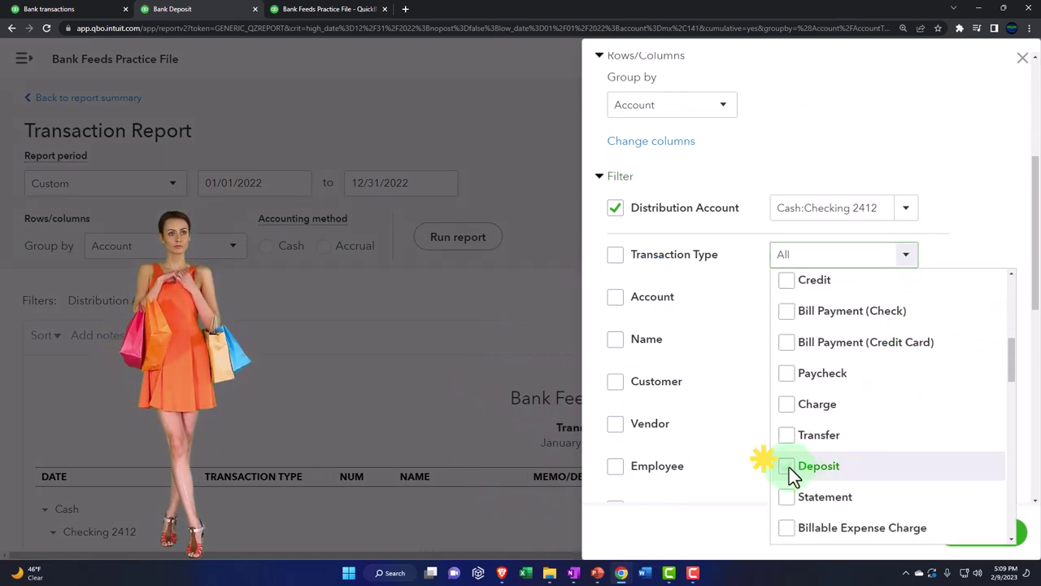
Add a customer filter for Owner Customer to the Transaction Report and run it.
click(616, 381)
scroll(772, 364, down, 1)
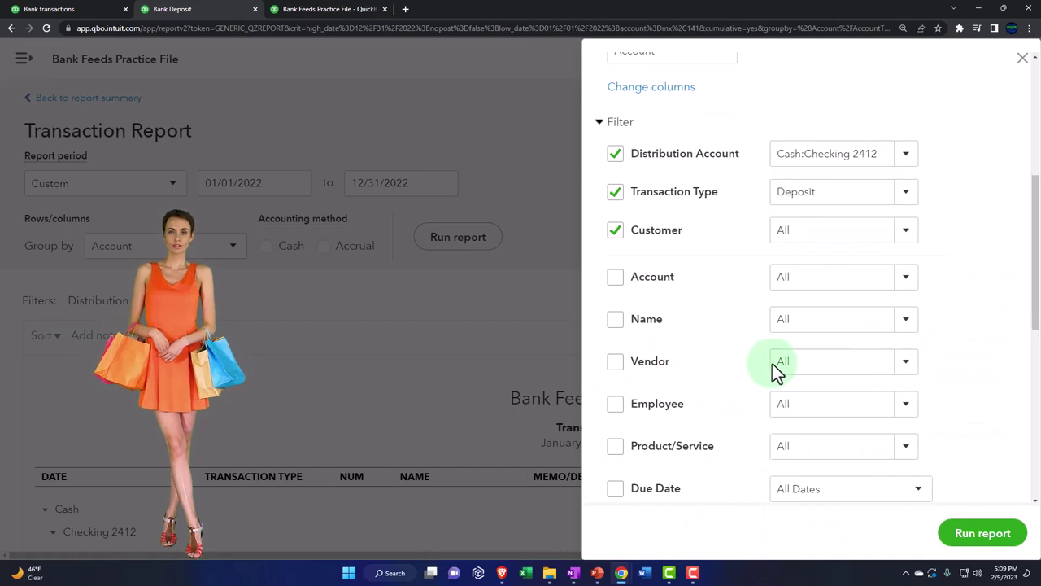
click(903, 236)
scroll(881, 325, down, 3)
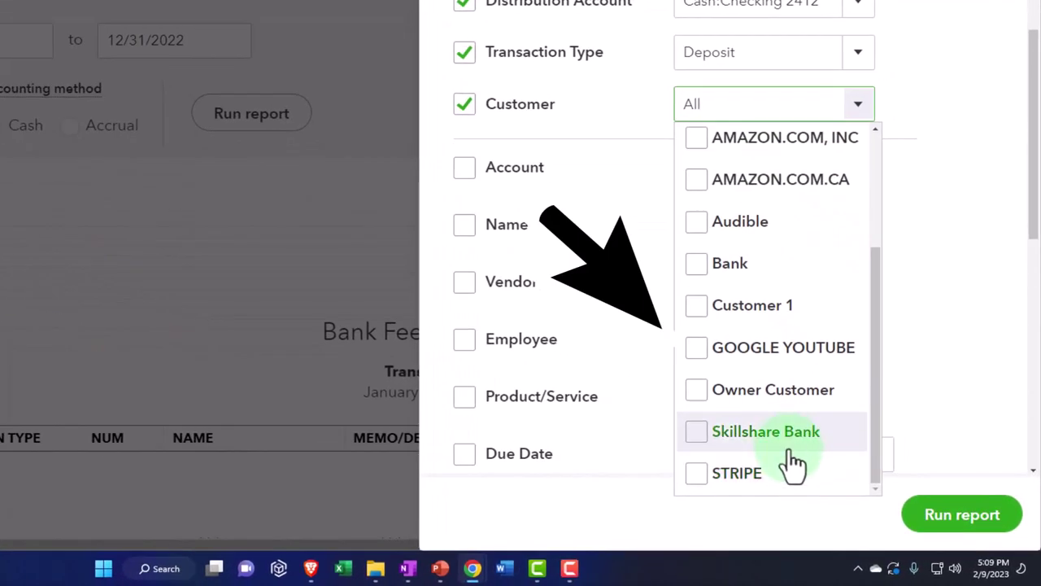
click(700, 390)
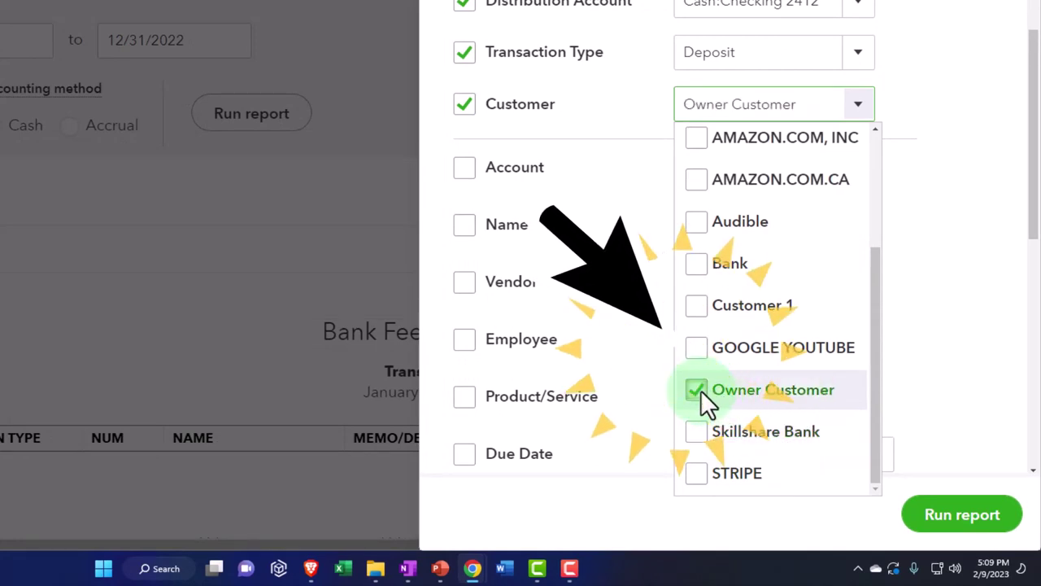
click(959, 340)
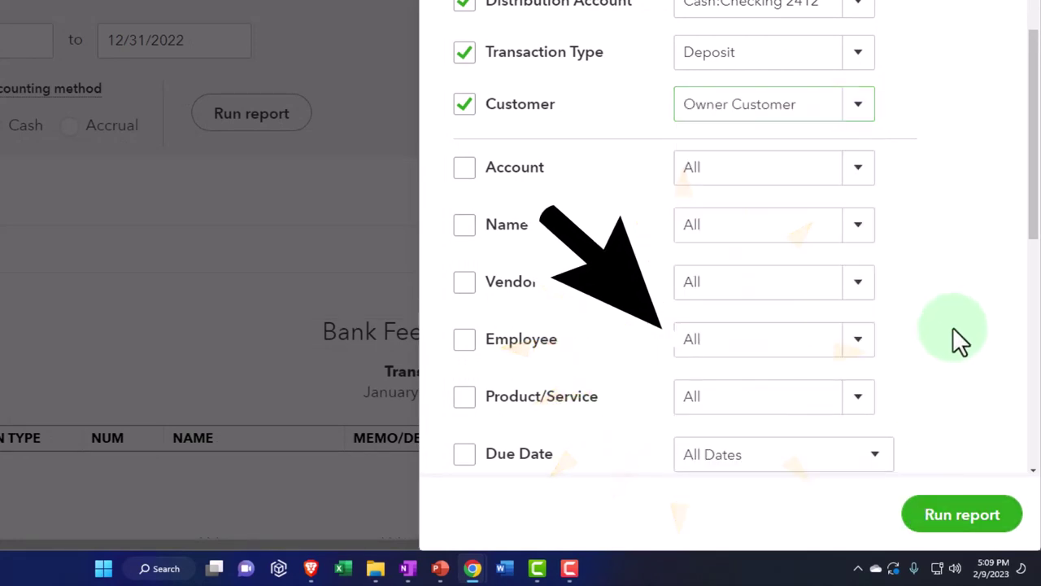
click(963, 515)
Open the 10/18/2022 Owner Customer deposit from the report, examine its account and amount, and close it.
scroll(284, 273, down, 3)
key(ctrl+minus)
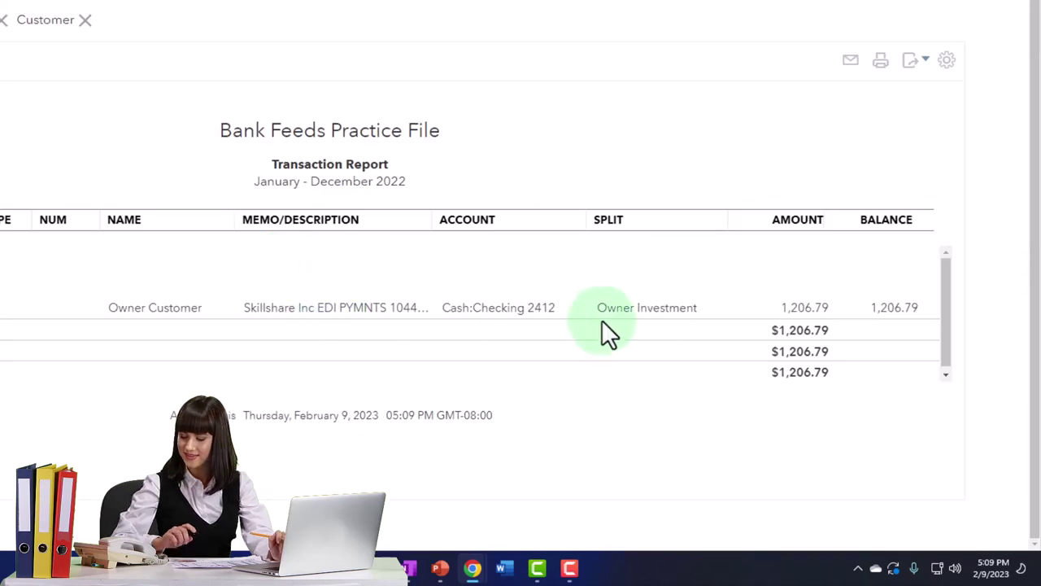
click(805, 309)
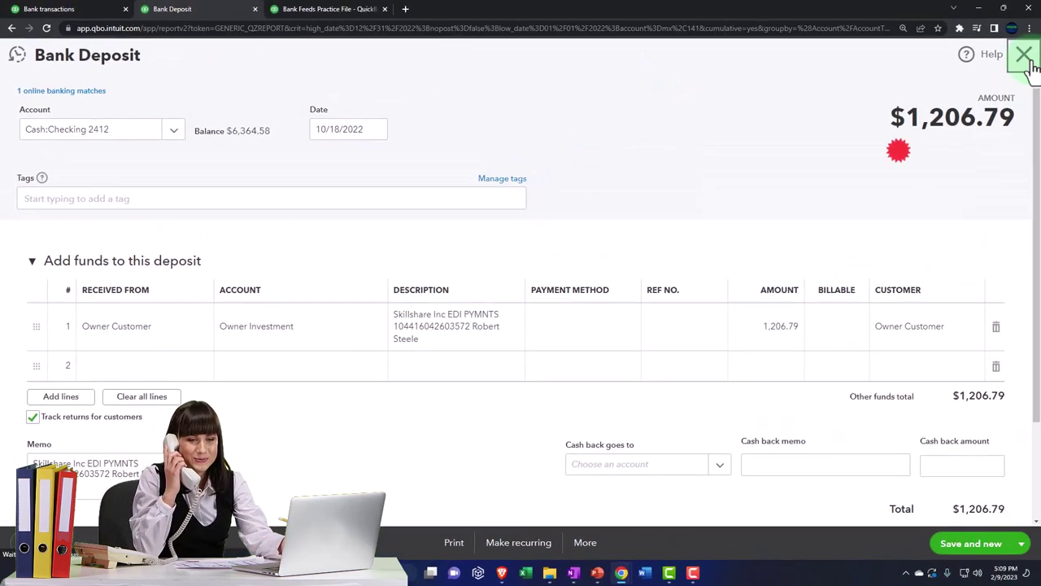
click(1024, 56)
scroll(209, 239, up, 1)
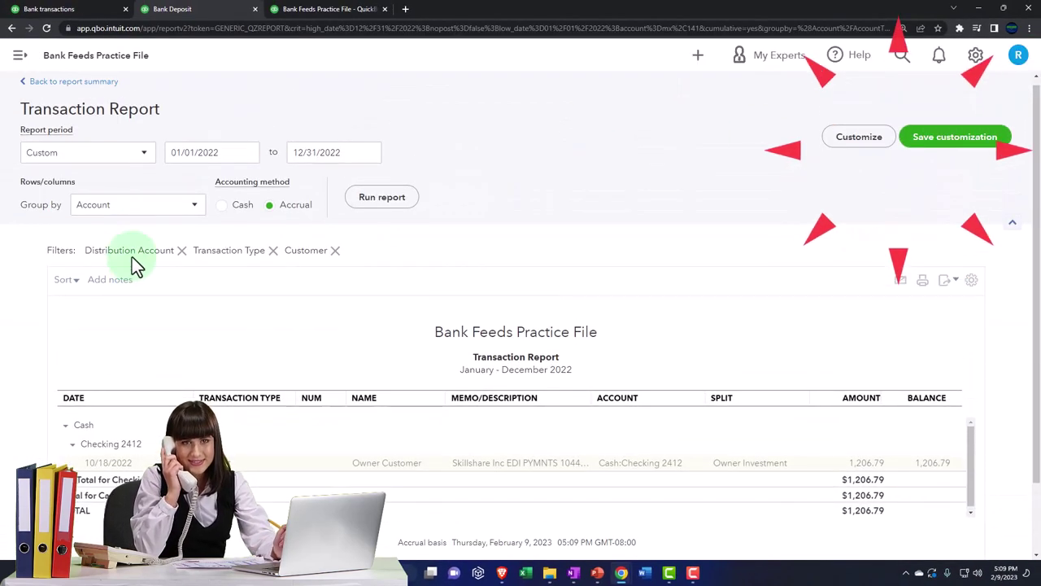
Return to the Balance Sheet and examine the Owner Investment line in the Equity section.
click(78, 90)
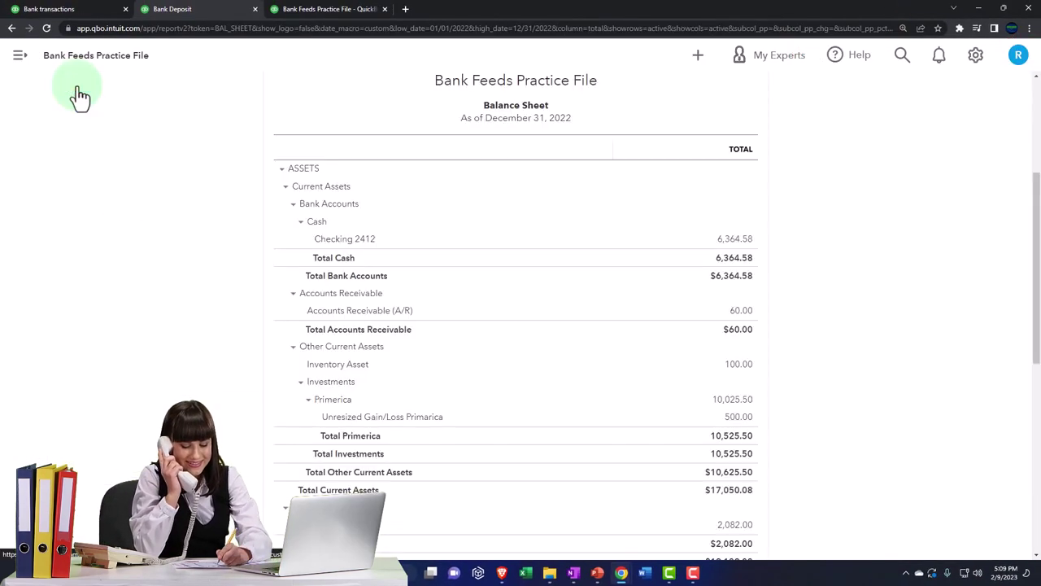
key(ctrl+plus)
key(ctrl+plus)
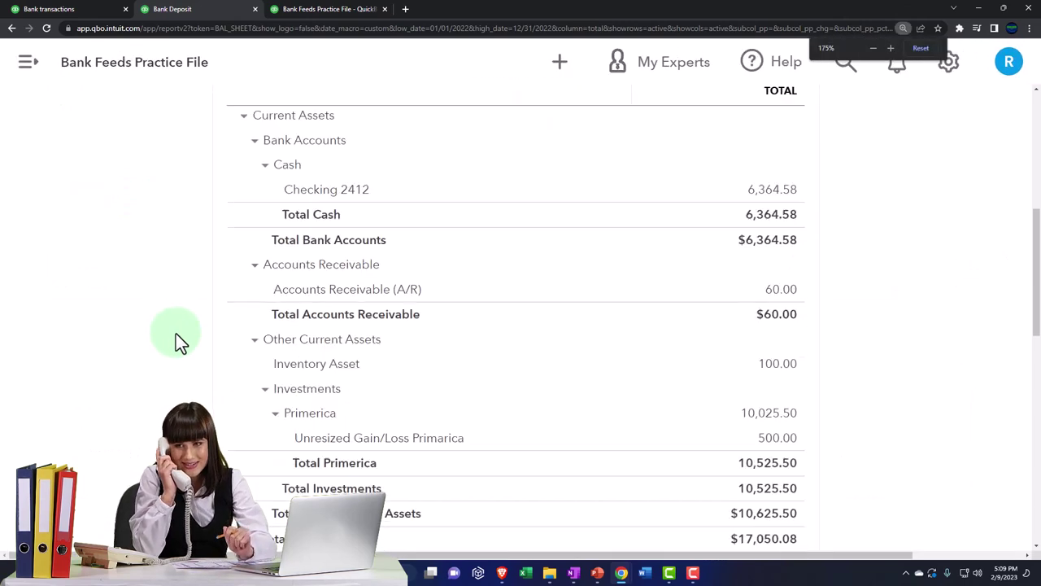
scroll(176, 329, down, 3)
scroll(178, 335, down, 4)
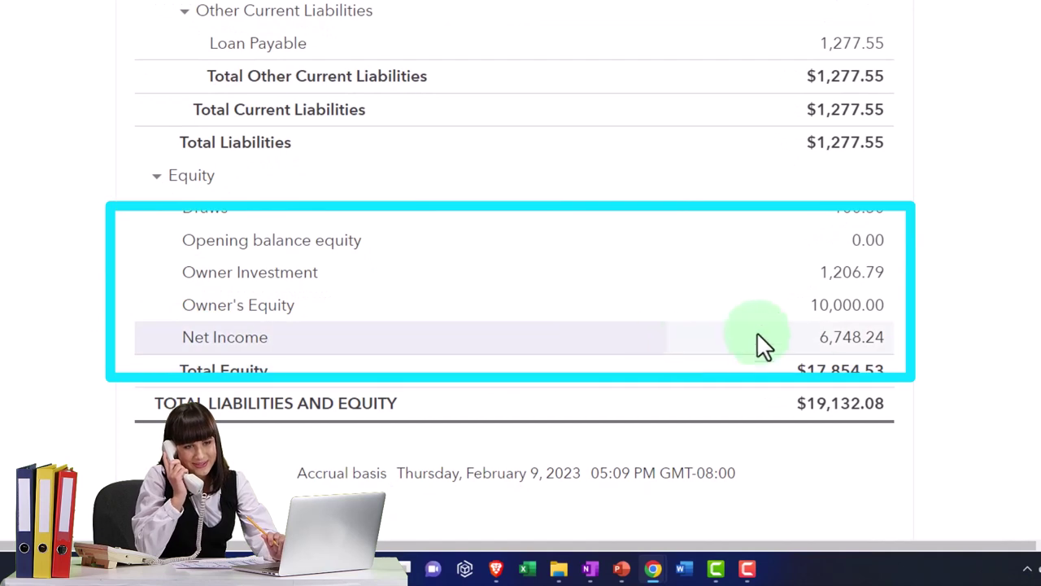
Open the transaction detail behind Owner Investment, check the deposit listed there, and return to the Balance Sheet.
click(851, 277)
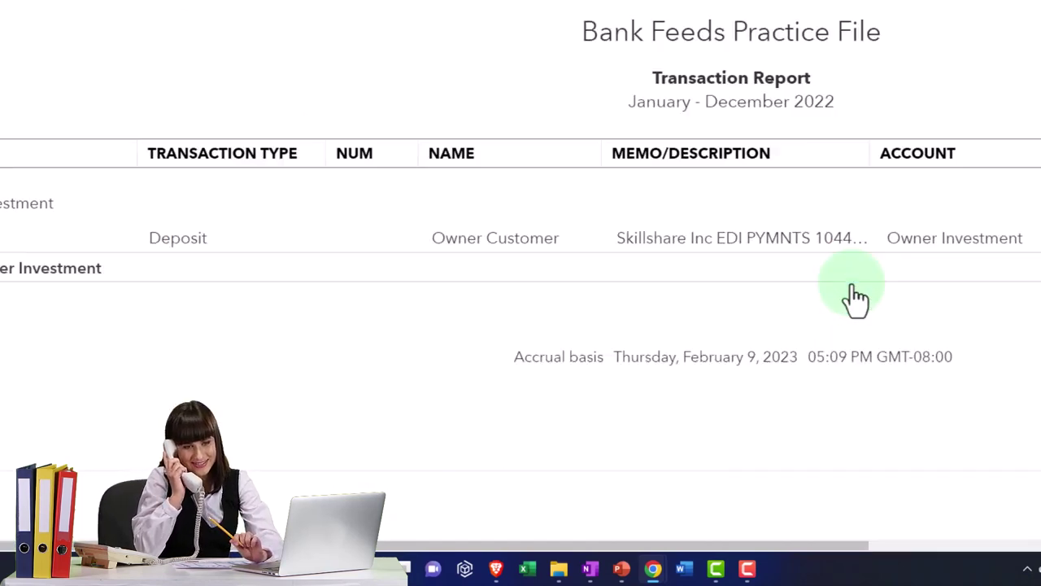
scroll(105, 200, up, 3)
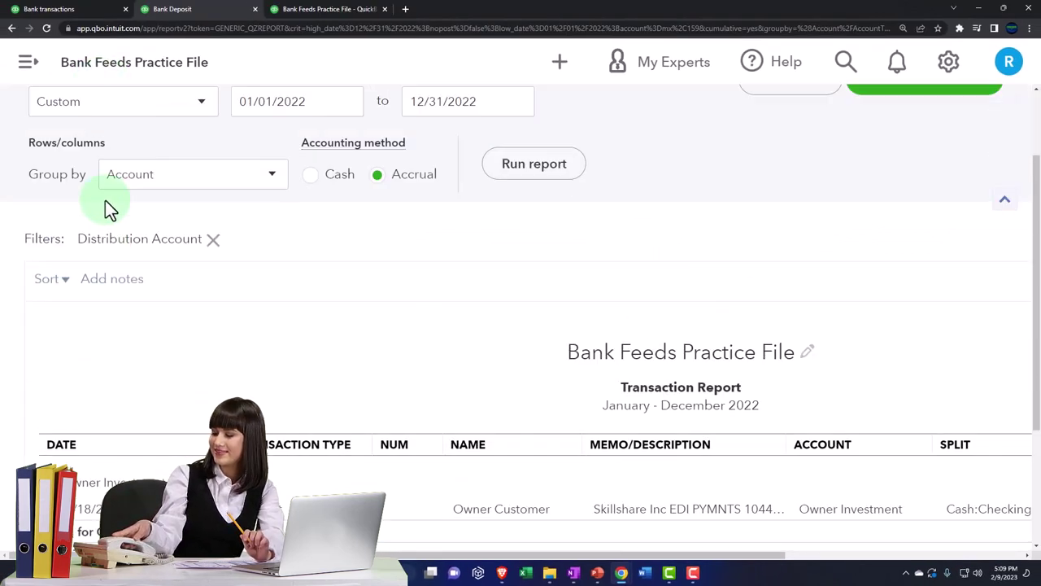
click(84, 114)
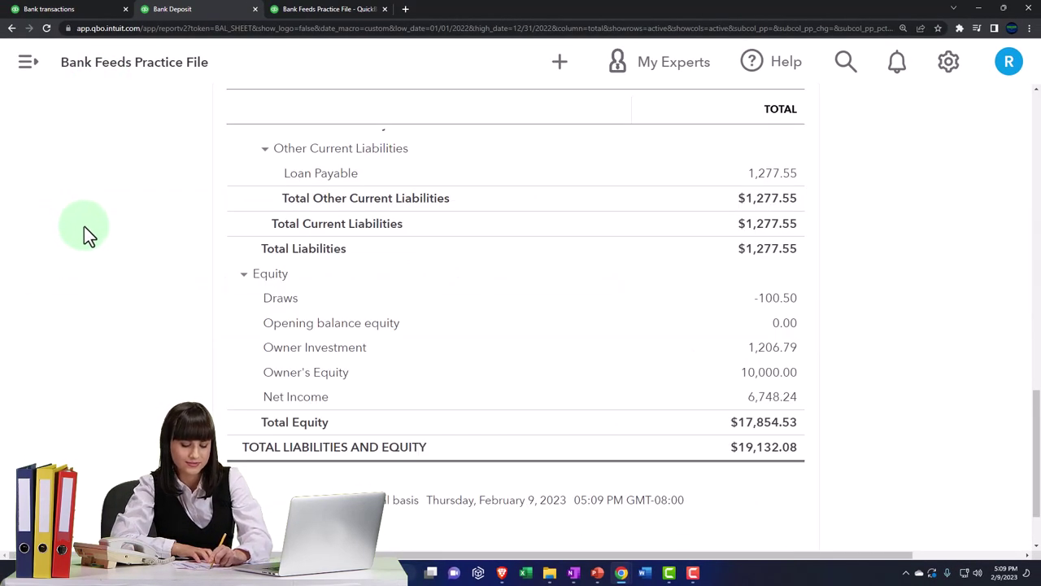
Switch to the January - December 2022 Profit and Loss report, rerun it, and examine the Income section.
click(292, 10)
scroll(618, 301, up, 3)
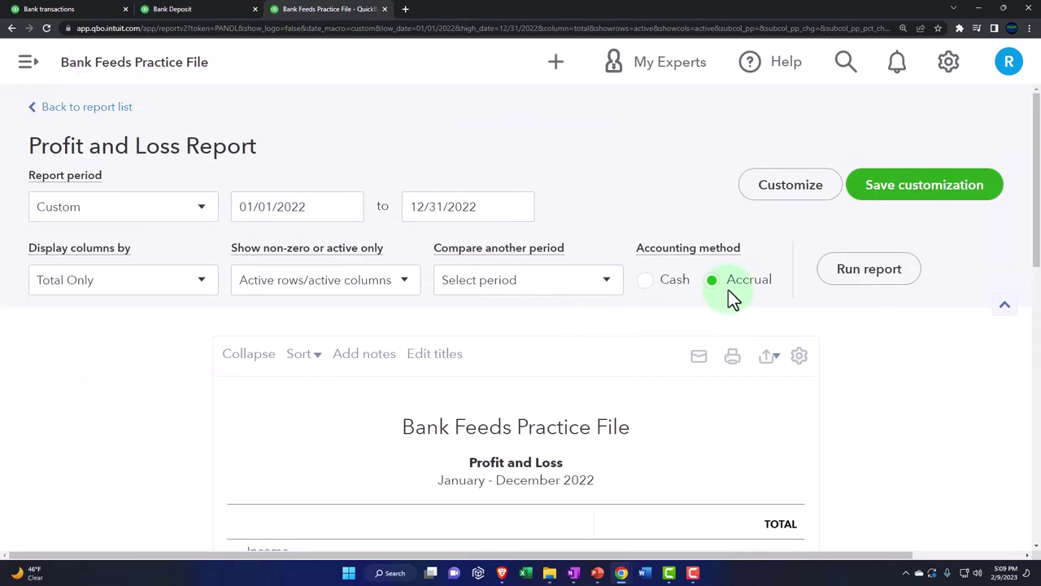
click(863, 280)
key(ctrl+plus)
scroll(871, 391, down, 1)
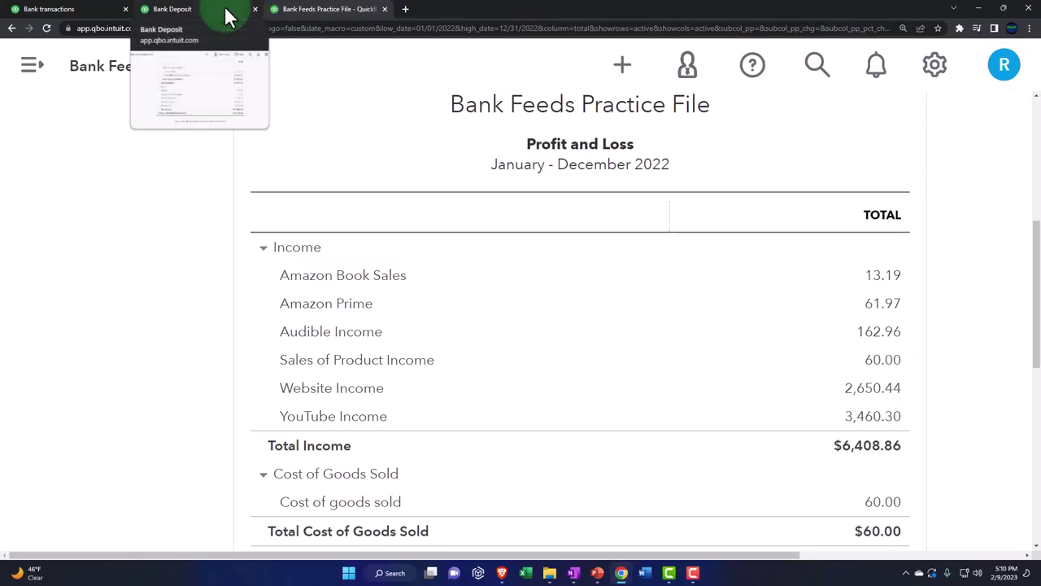
Compare the Net Income line of the Profit and Loss with the Net Income line in the Balance Sheet's Equity section.
click(228, 16)
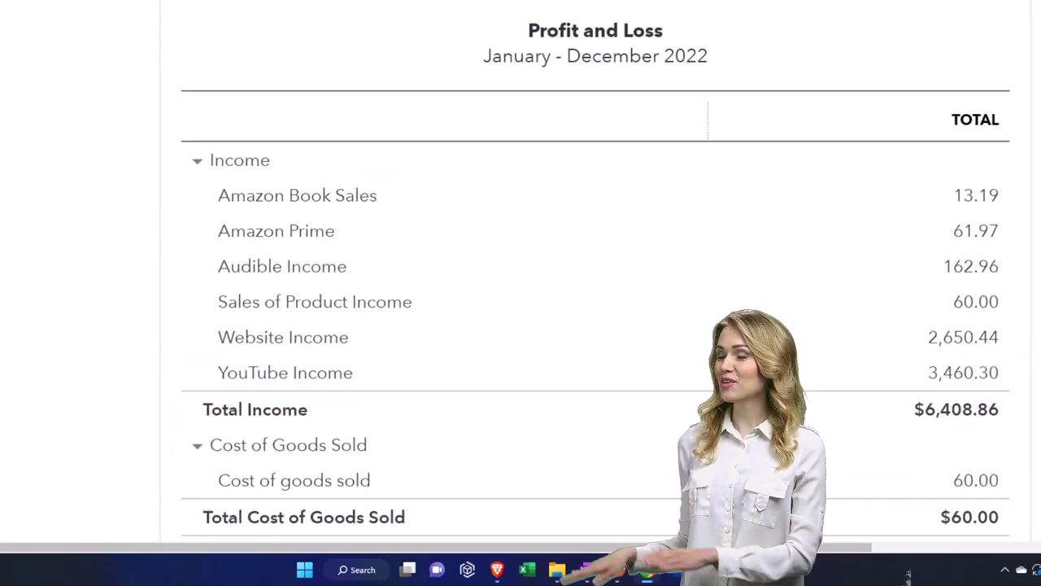
scroll(431, 302, down, 5)
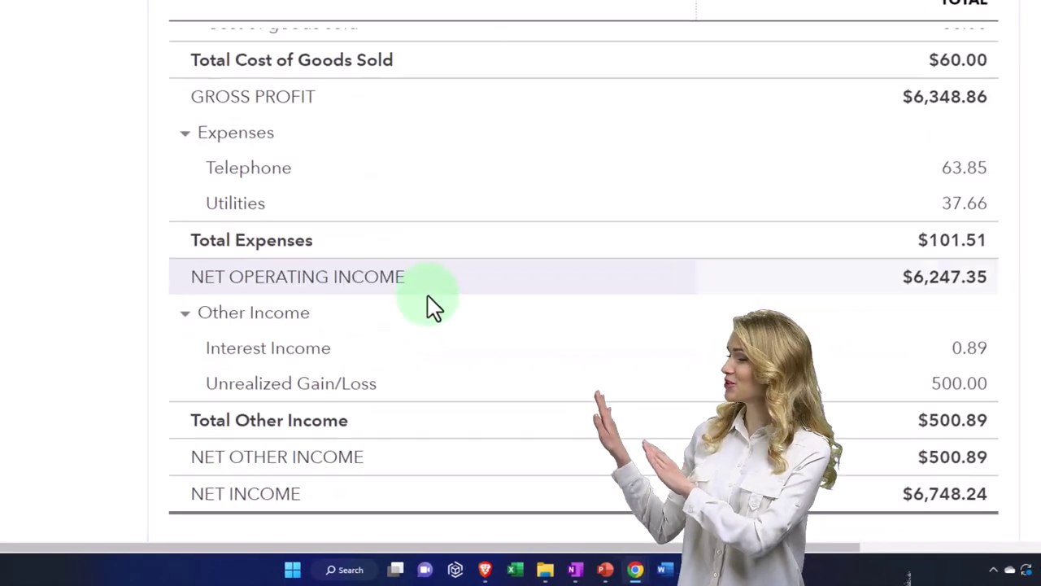
scroll(431, 303, down, 4)
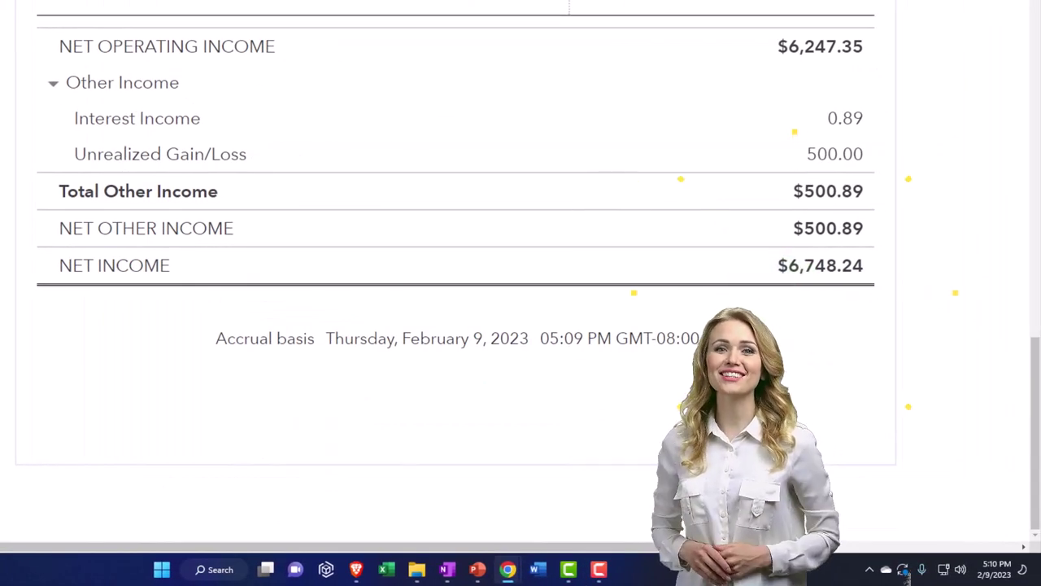
click(869, 459)
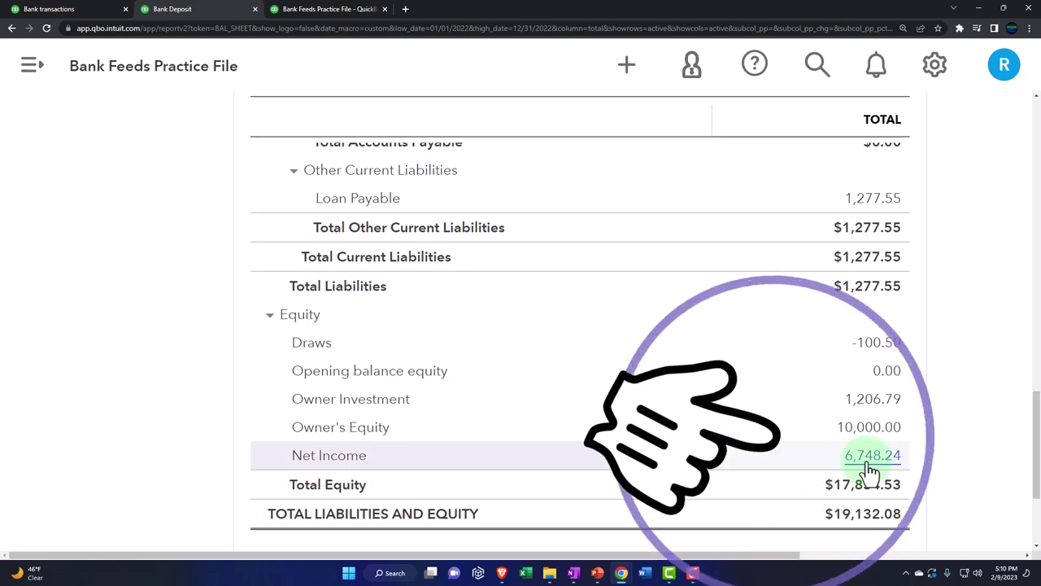
Set the Balance Sheet report period to 01/01/2023 through 12/31/2023 and run the report.
scroll(332, 400, up, 6)
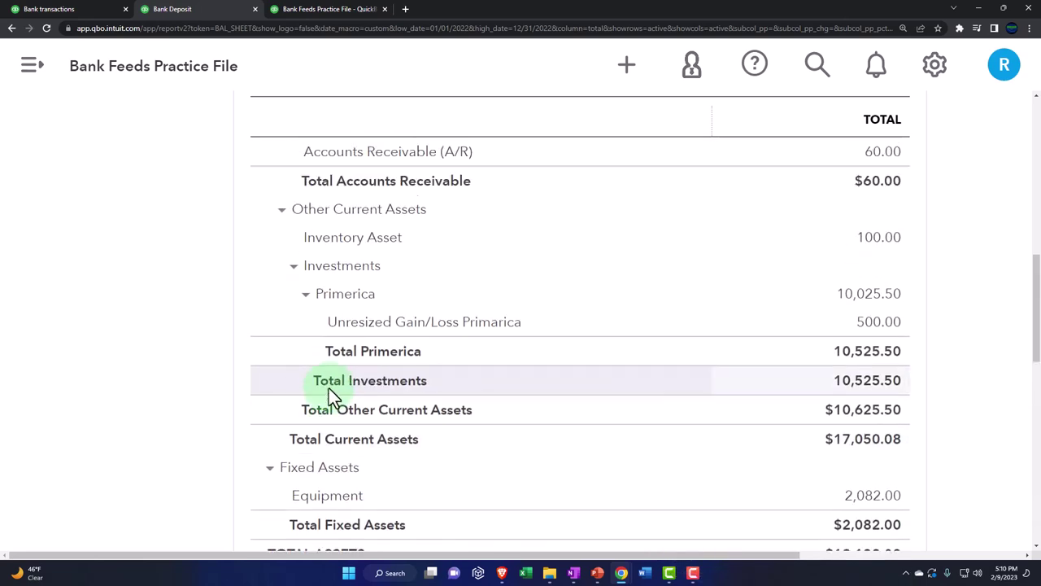
scroll(332, 399, up, 10)
click(372, 119)
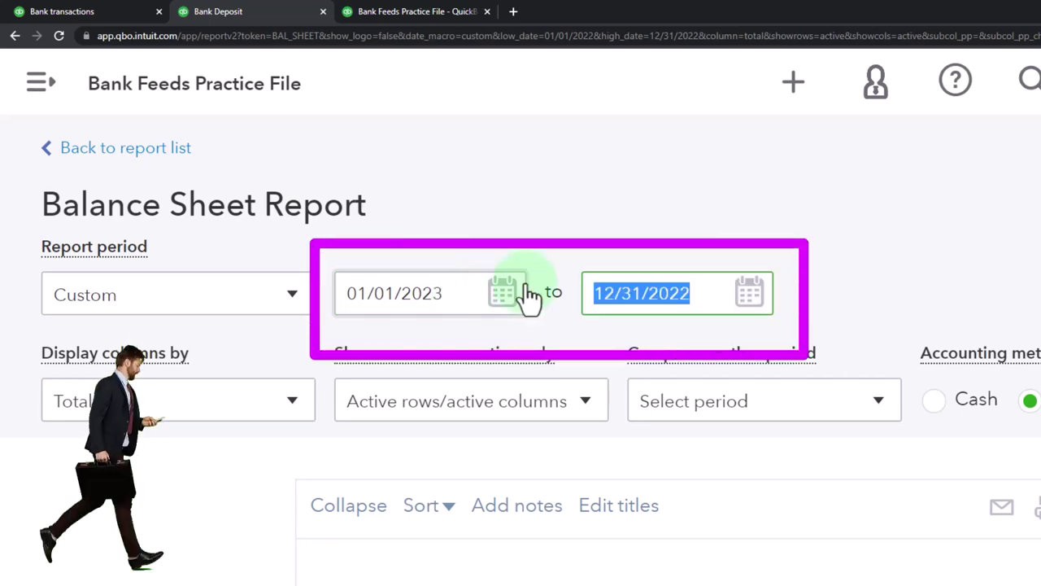
click(694, 290)
key(BackSpace)
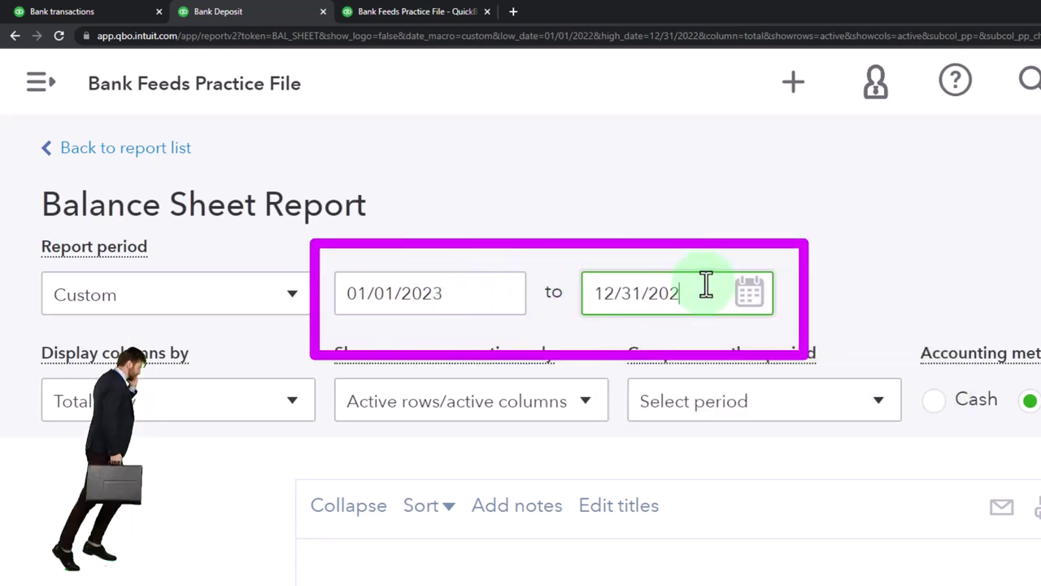
text(3)
scroll(810, 333, down, 10)
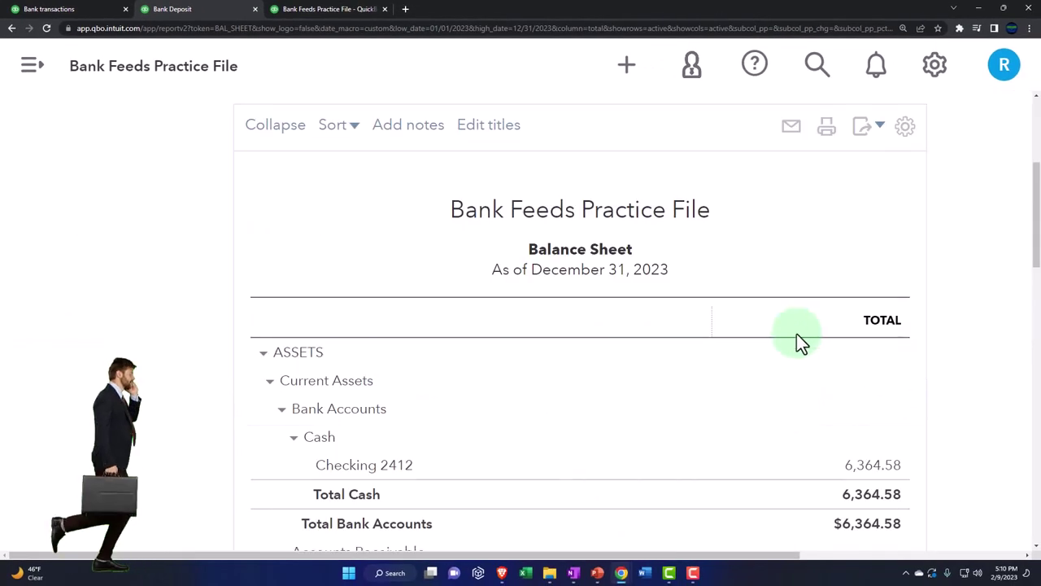
Examine the 2023 Equity section, check the transaction detail behind Owner Investment, and return to the Balance Sheet.
scroll(793, 343, down, 8)
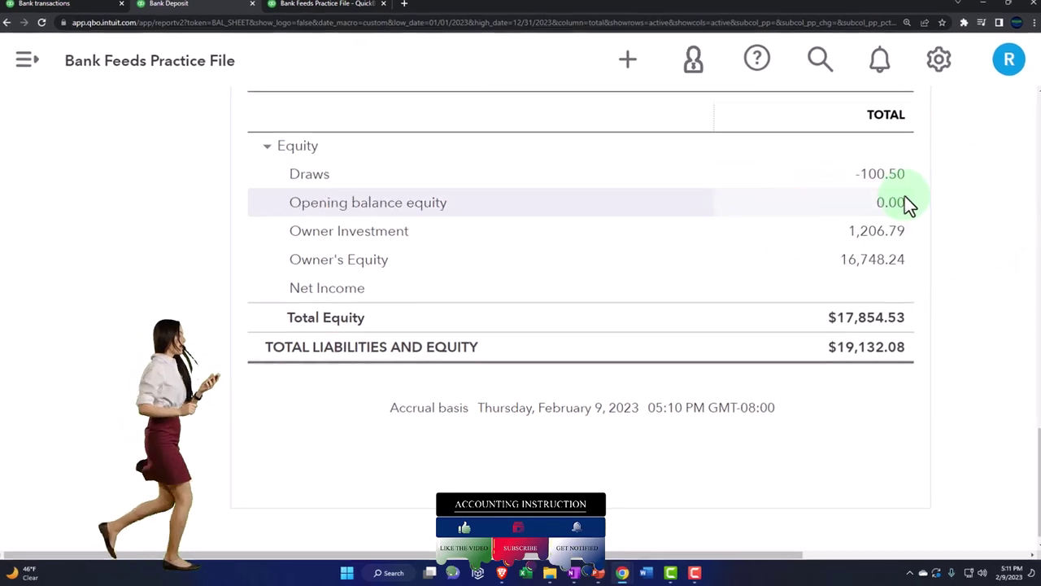
click(926, 204)
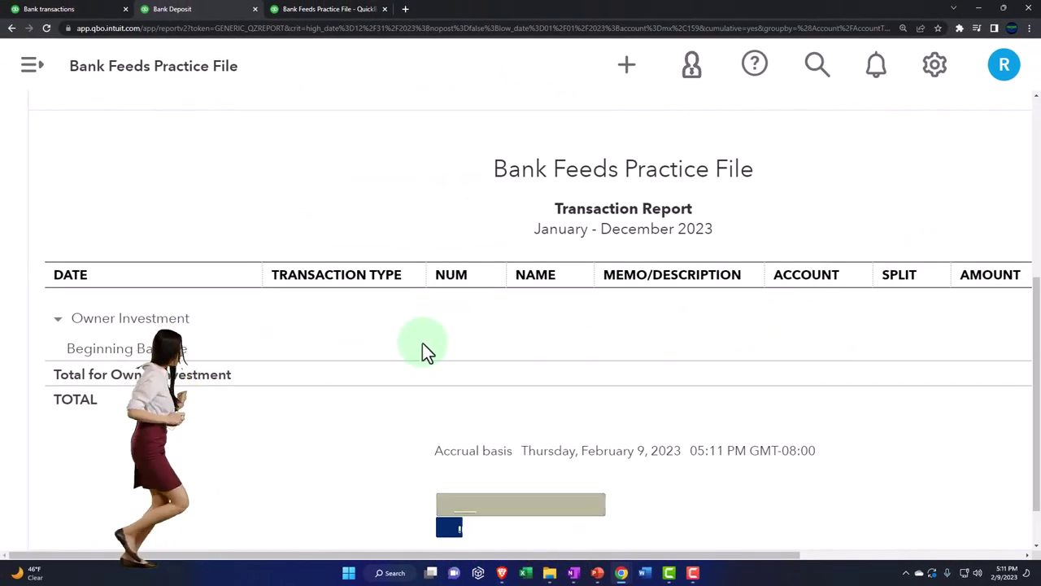
scroll(162, 302, up, 5)
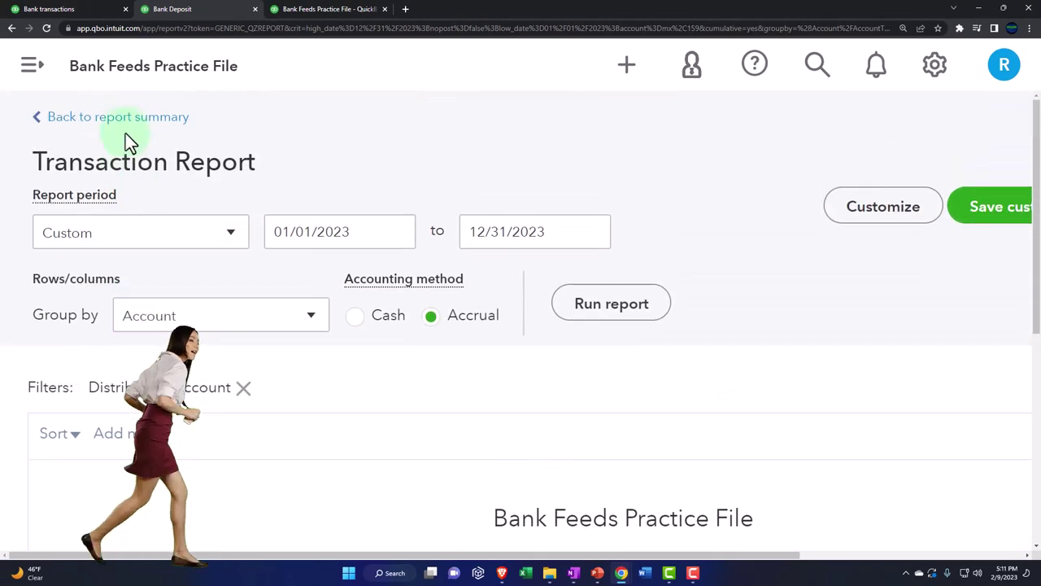
click(119, 122)
scroll(191, 288, down, 10)
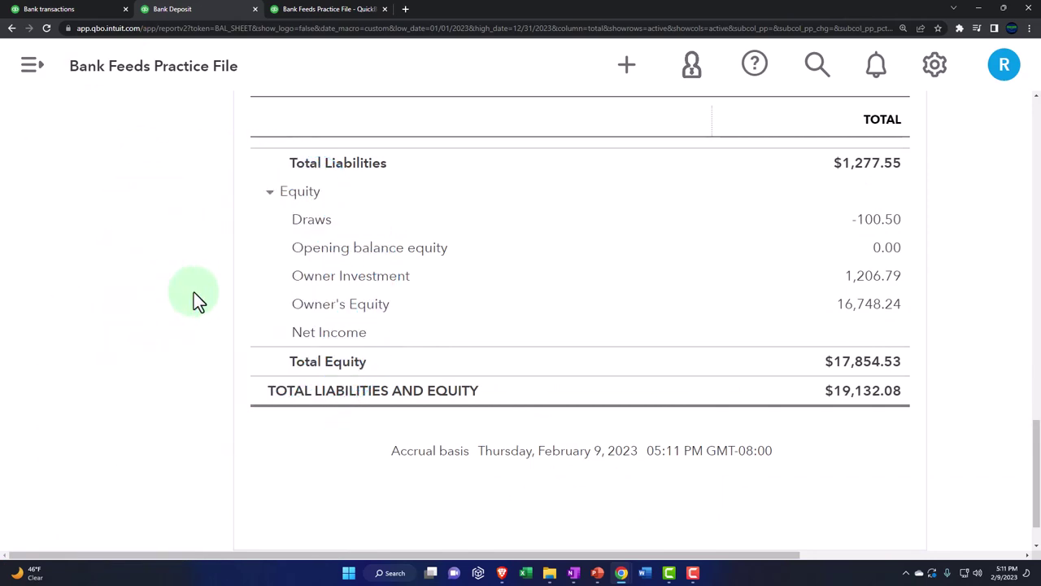
scroll(193, 292, up, 3)
scroll(193, 292, up, 12)
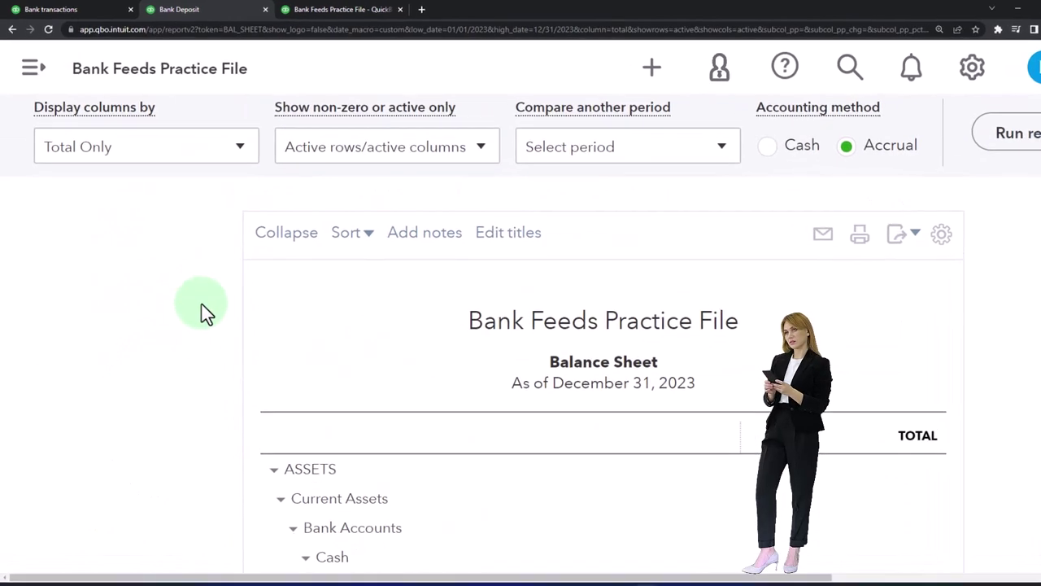
Duplicate the browser tab holding the Profit and Loss report and reduce the page zoom to 175%.
click(341, 10)
right_click(340, 11)
click(431, 106)
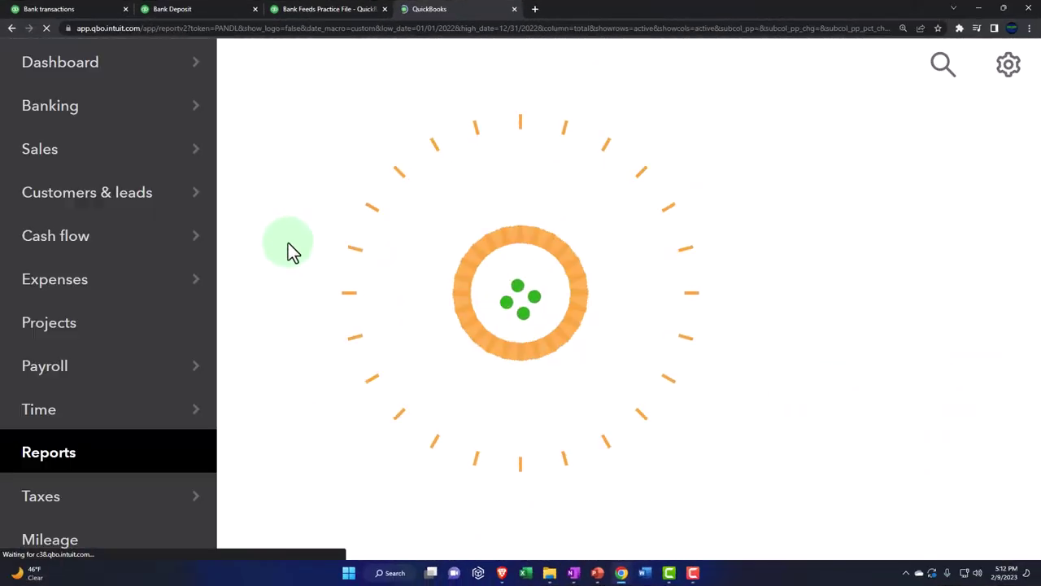
scroll(135, 288, down, 2)
key(ctrl+minus)
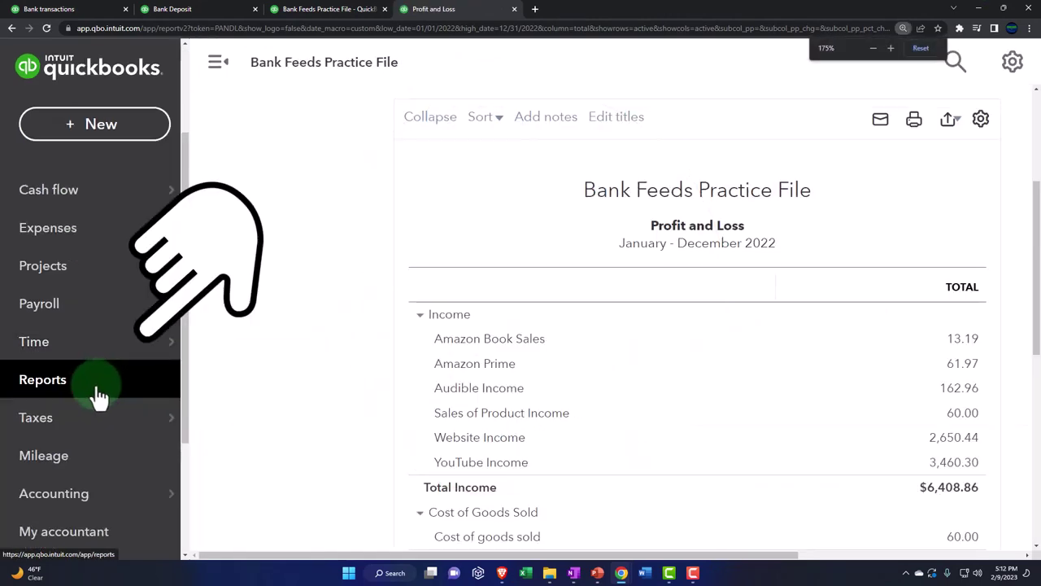
Go to the Reports page in the duplicated tab, find the Trial Balance report by name, and open it.
click(71, 390)
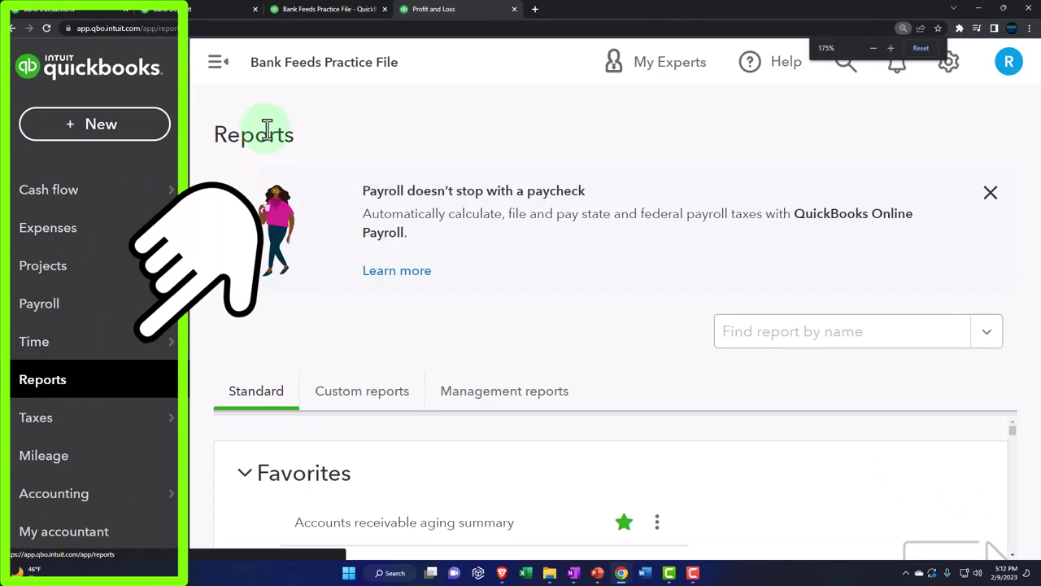
click(218, 73)
click(721, 323)
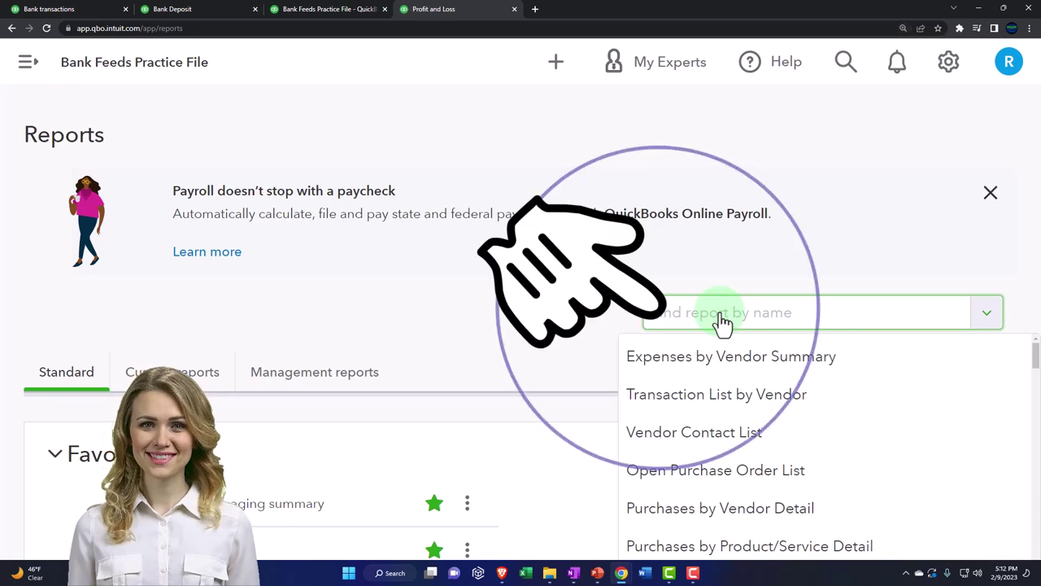
text(Tri)
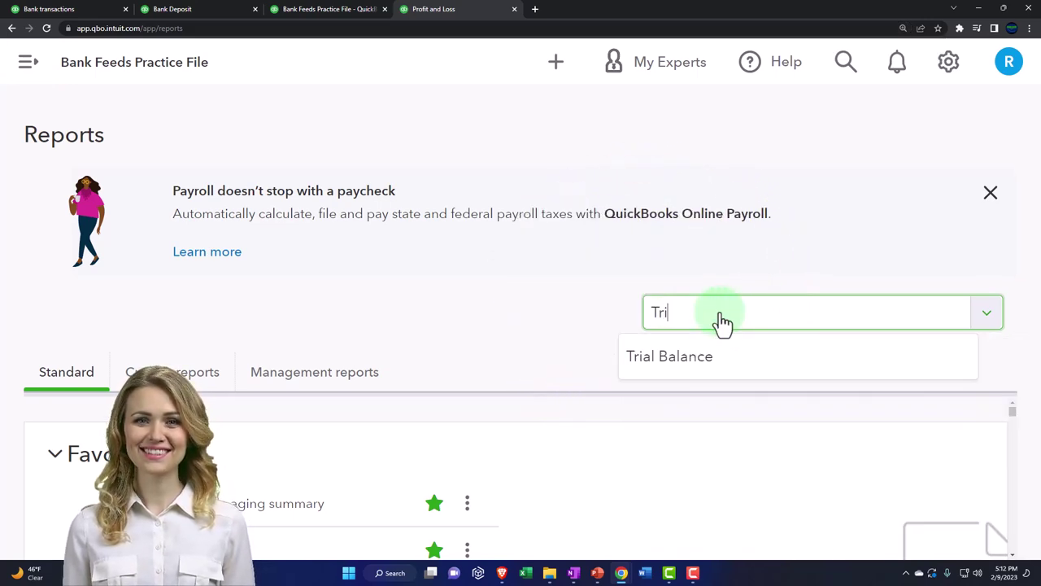
key(Down)
key(Return)
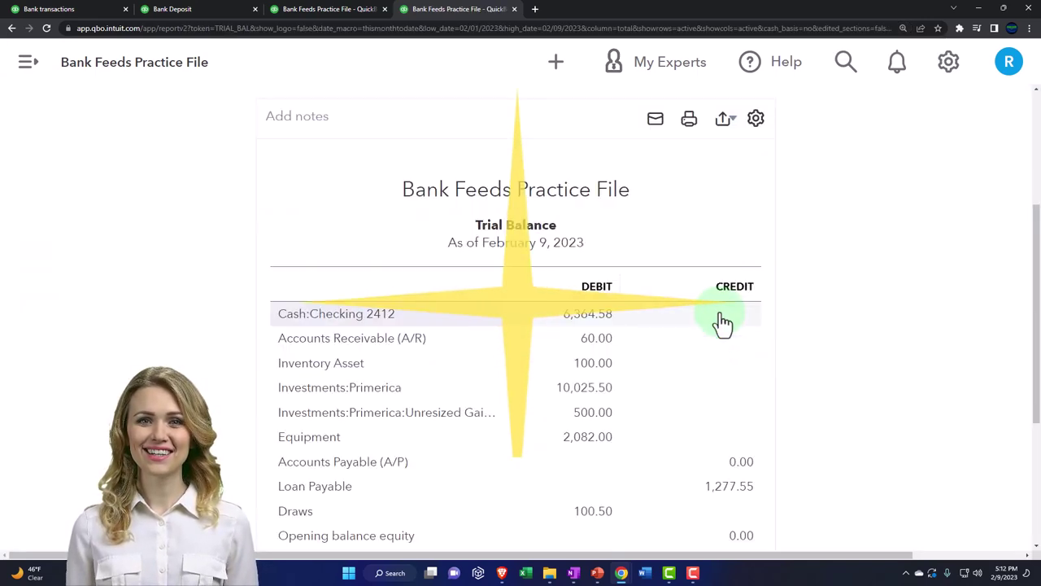
Set the Trial Balance report period to 01/01/2022 through 12/31/2022 and run the report.
scroll(179, 360, up, 5)
click(298, 195)
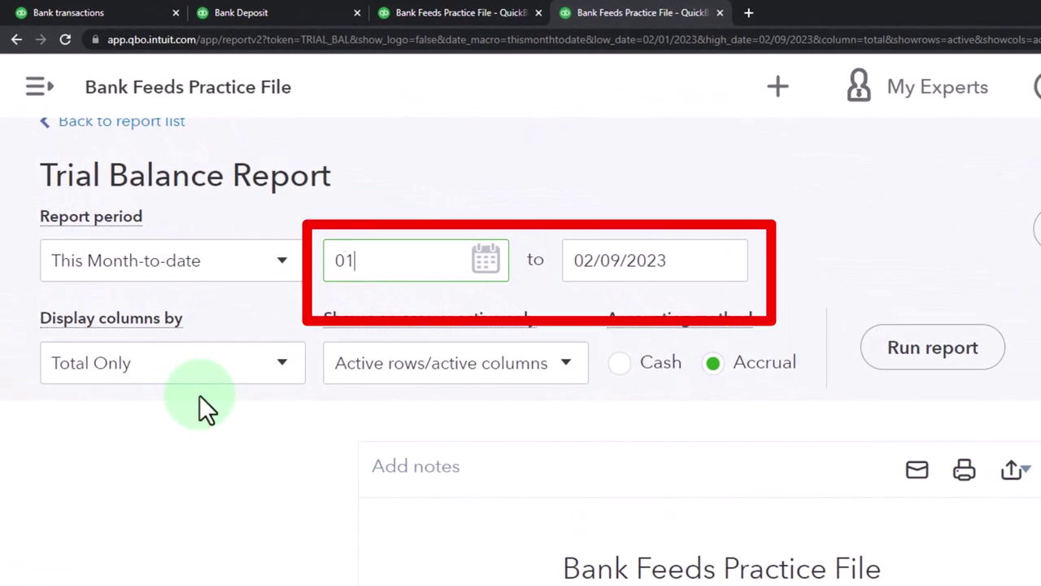
text(01/01/202)
key(Tab)
text(1)
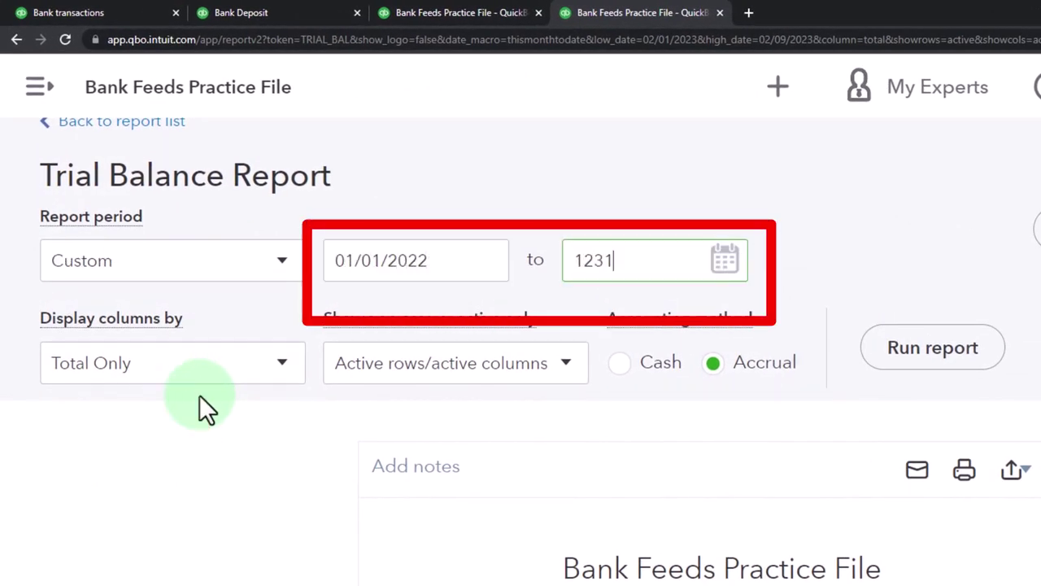
text(23122)
key(Tab)
click(919, 352)
Examine the Trial Balance accounts, including Loan Payable and Owner Investment, down to the debit and credit totals.
scroll(895, 350, down, 5)
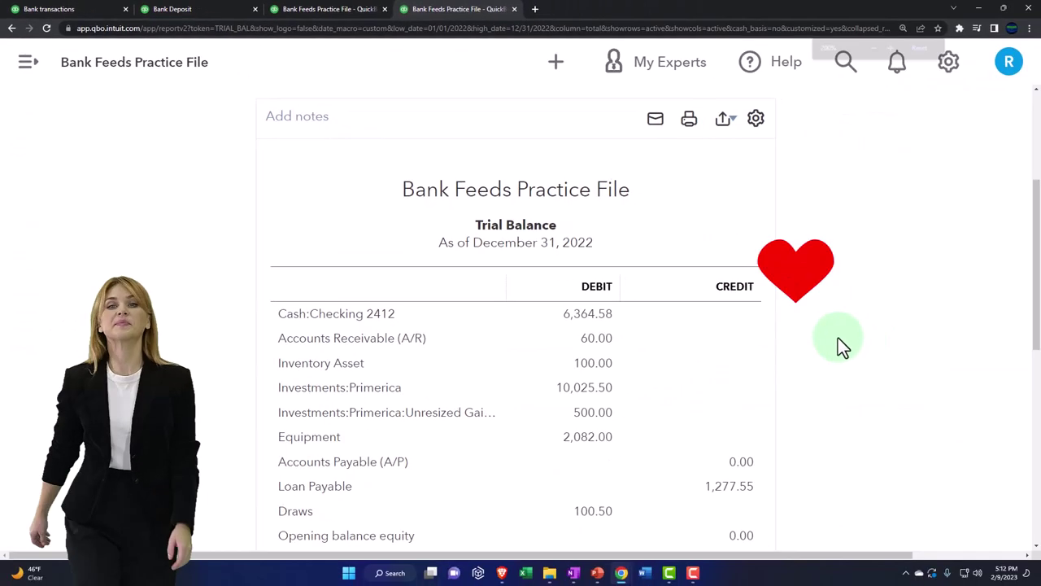
key(ctrl+plus)
scroll(842, 338, down, 2)
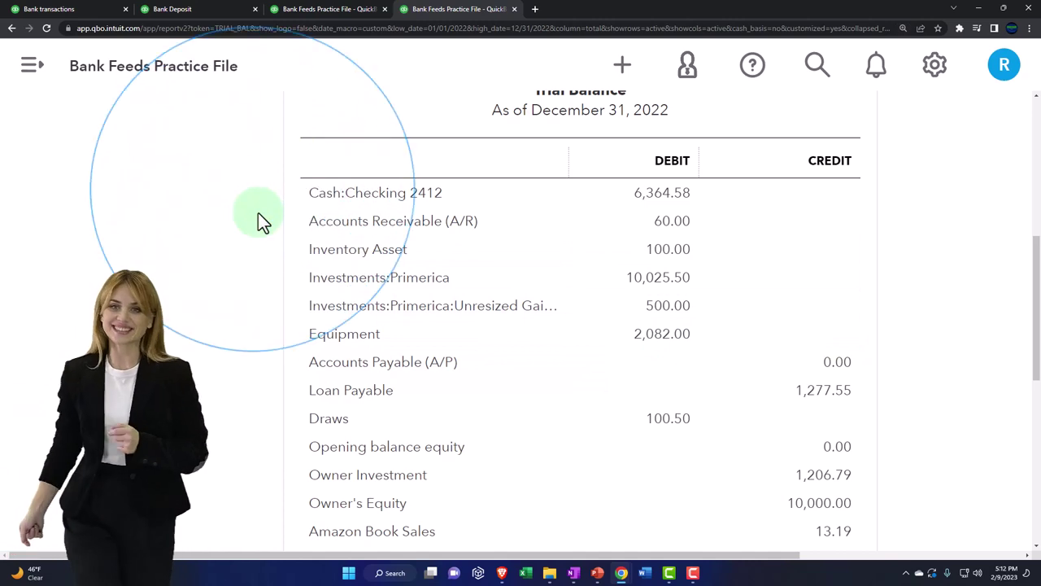
scroll(258, 229, down, 1)
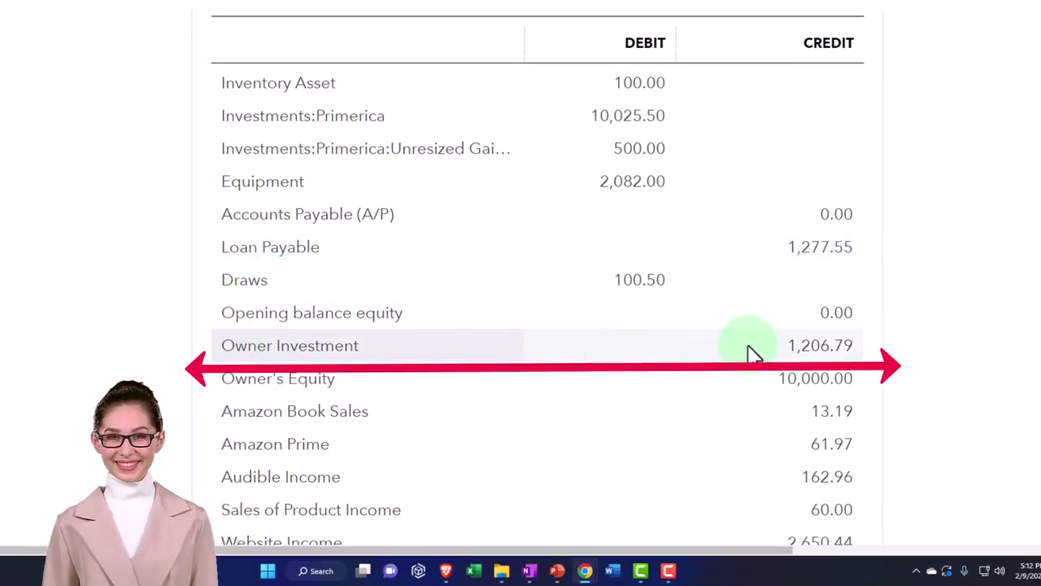
scroll(372, 348, down, 2)
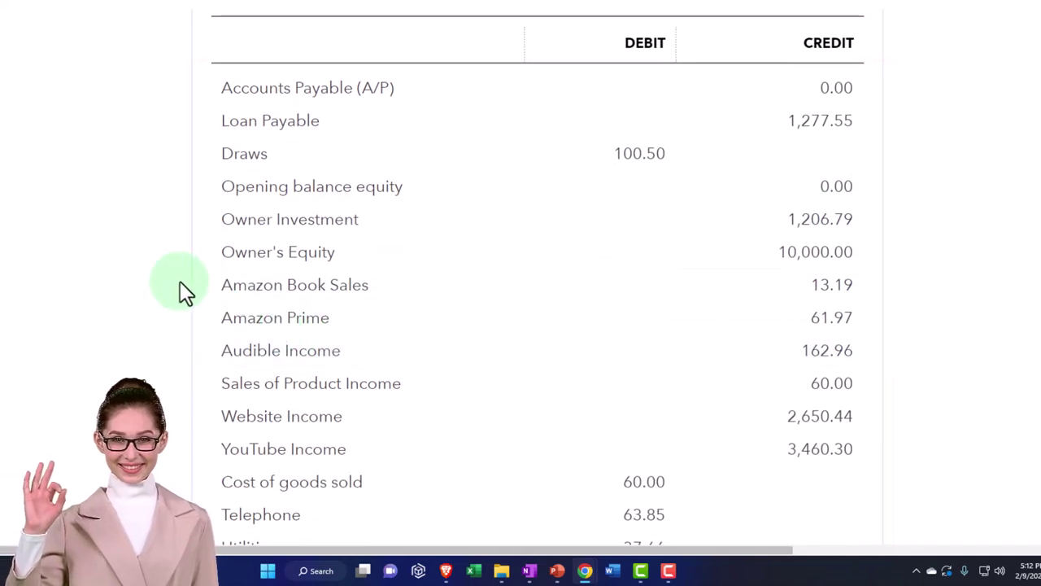
scroll(207, 343, down, 3)
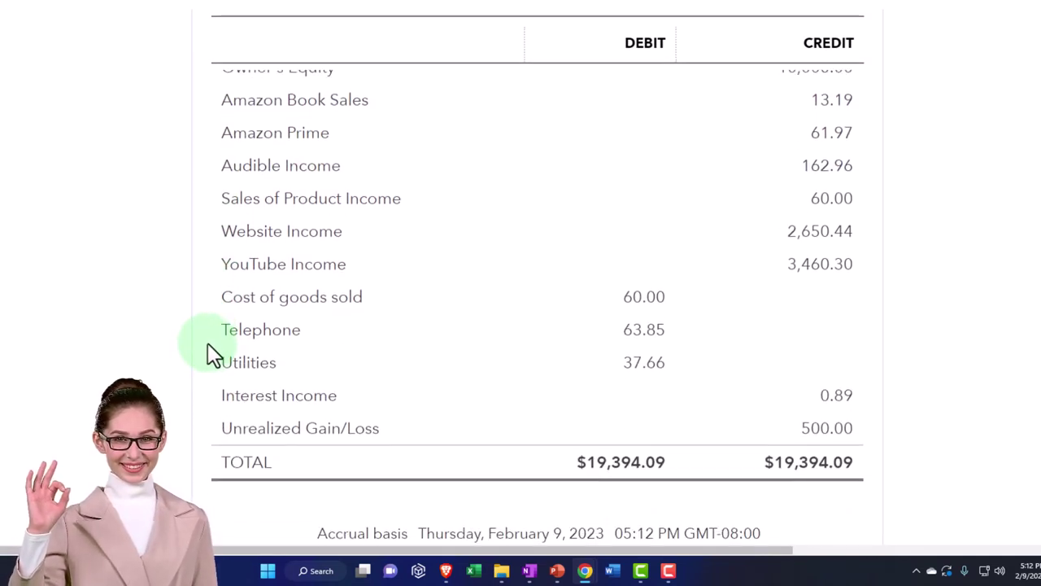